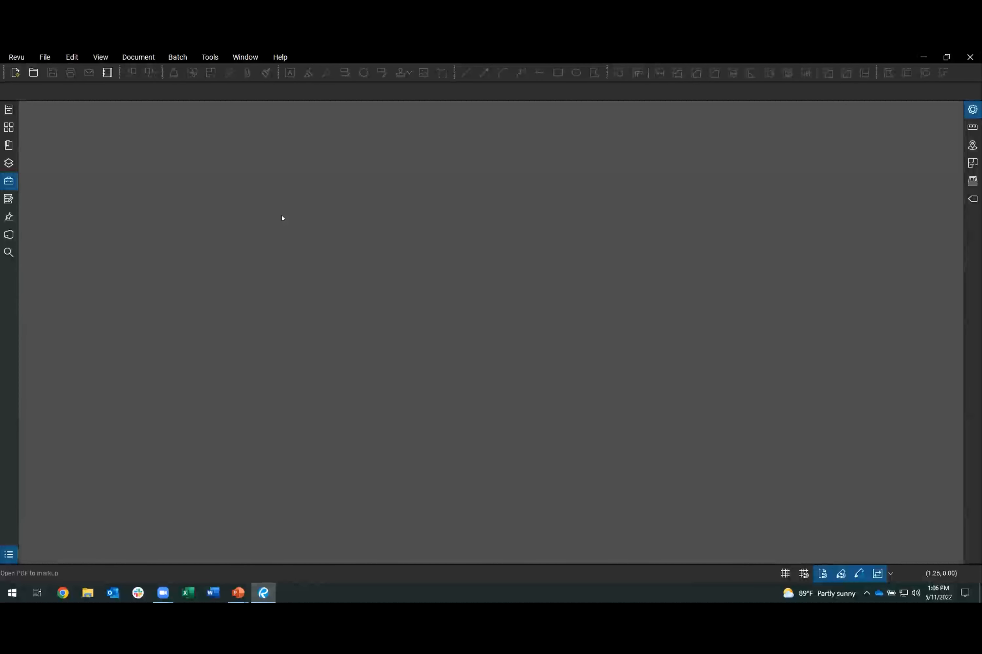
Add a new tool set titled Measurement Tools to the Tool Chest, saving it over the existing Measurement Tools.btx file.
left_click(9, 181)
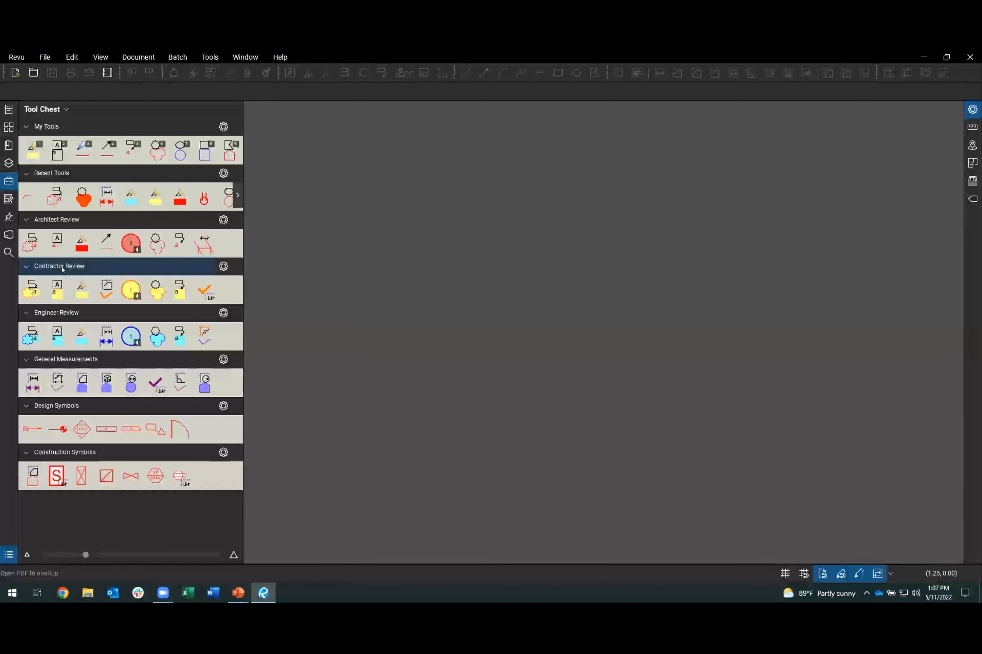
left_click(42, 110)
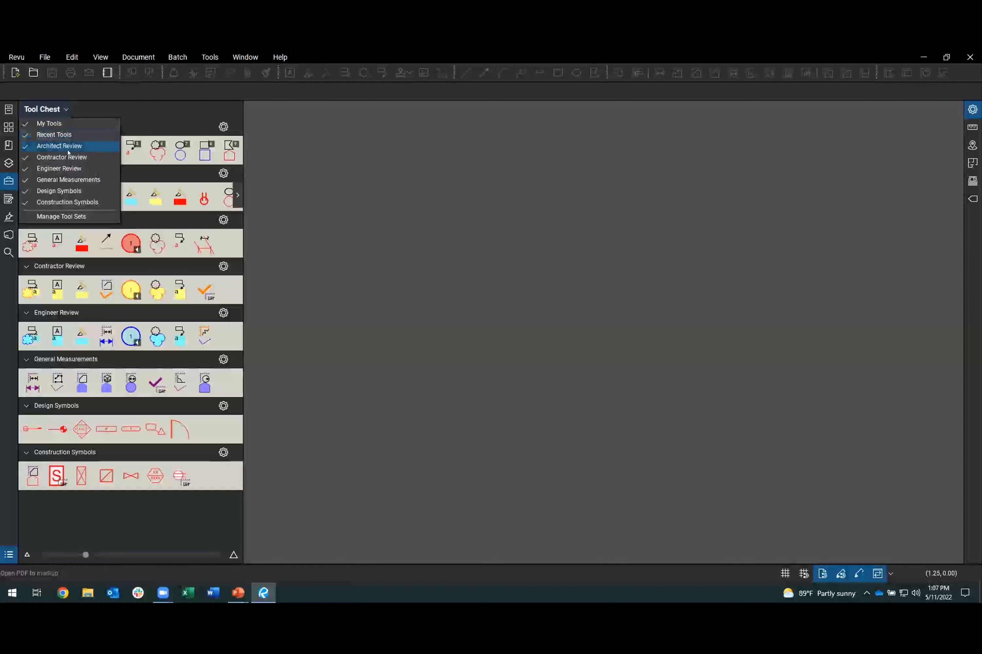
left_click(83, 214)
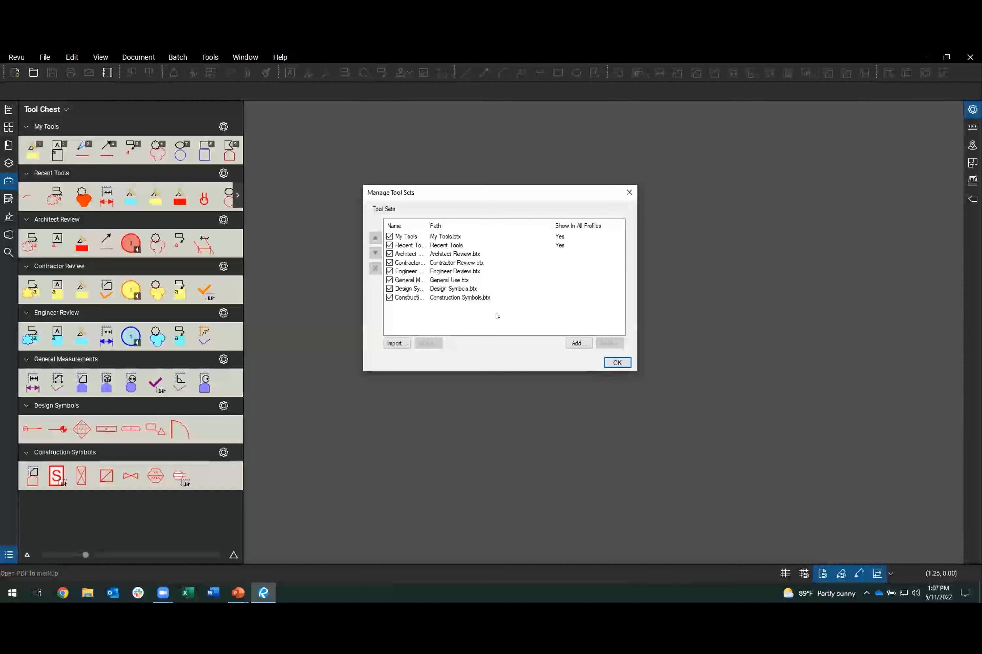
left_click(575, 342)
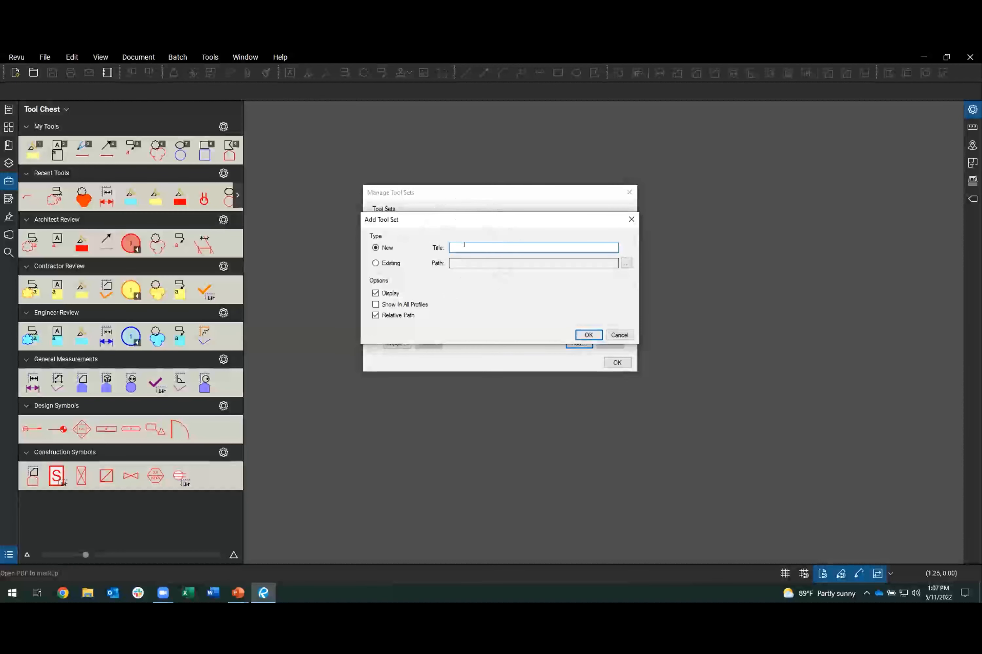
left_click(58, 317)
left_click(456, 244)
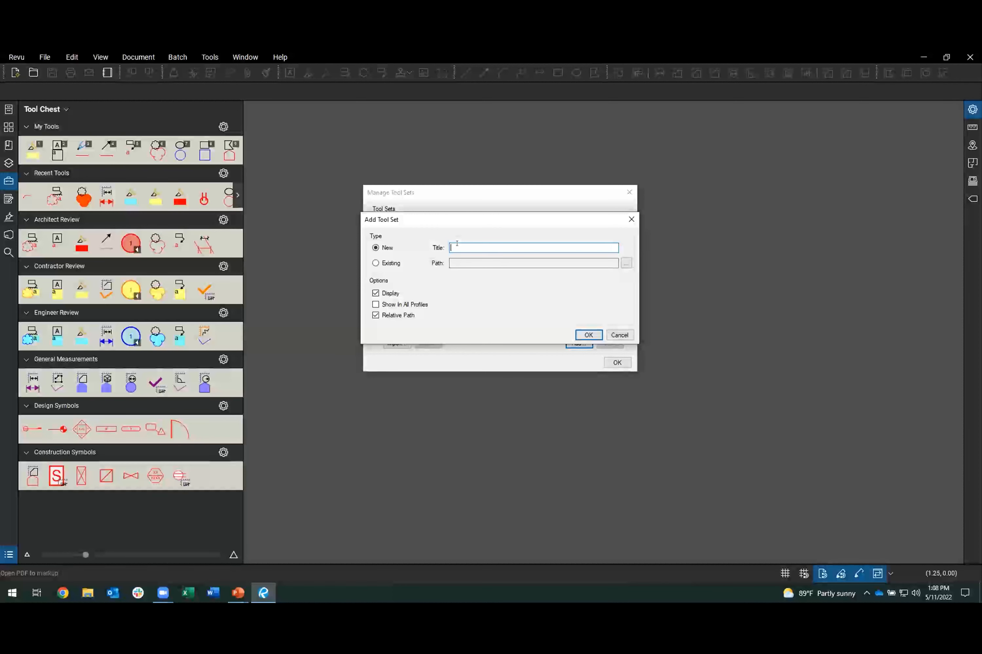
type("Measurement Tools")
left_click(492, 374)
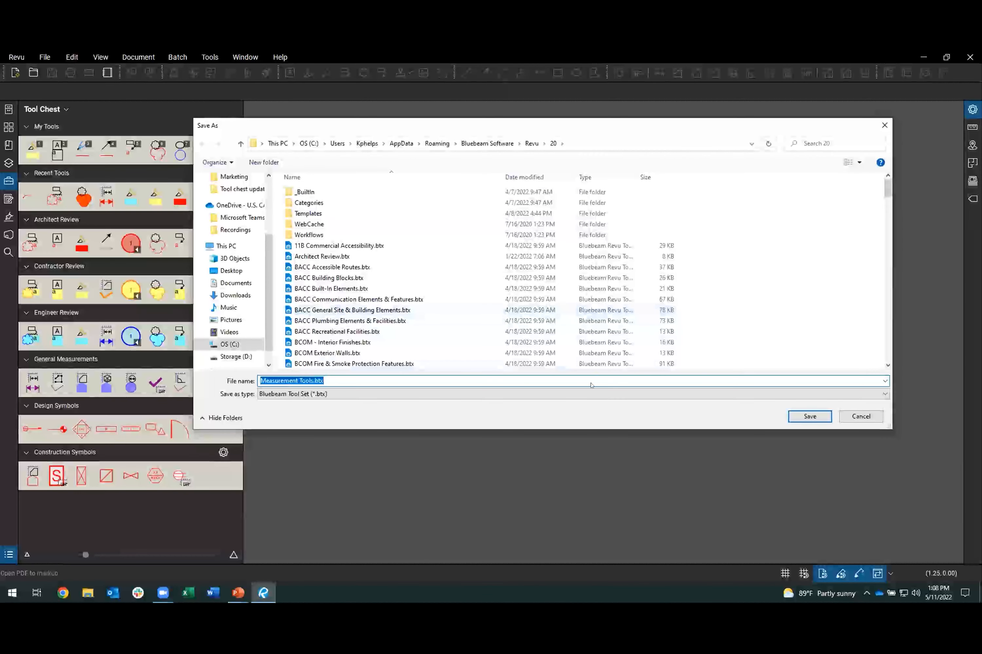
left_click(806, 417)
left_click(512, 320)
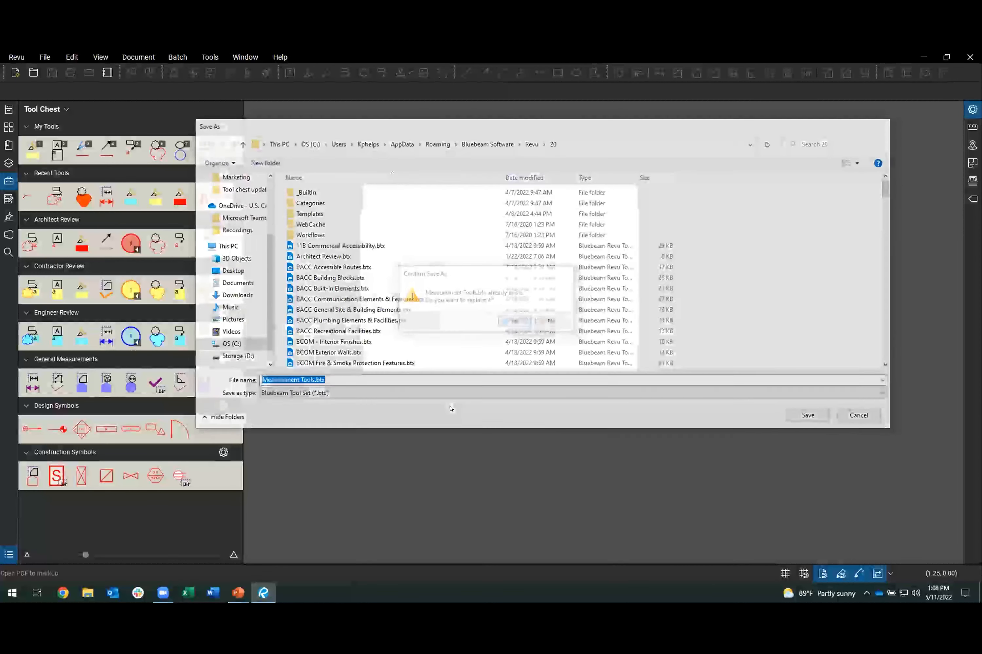
left_click(542, 297)
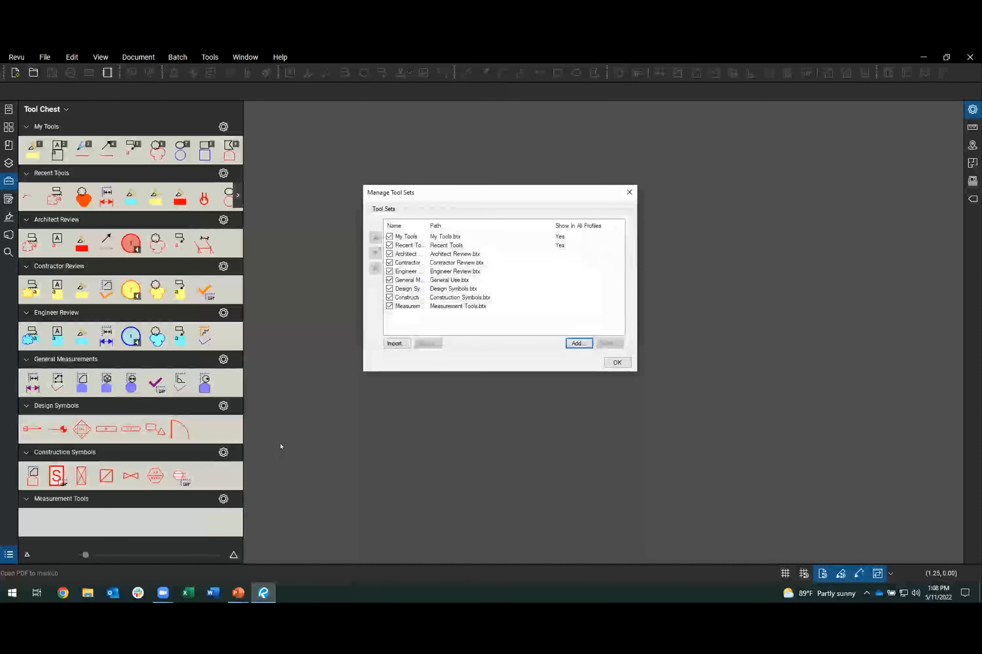
Widen the name column and move the Measurement Tools set up to directly below Recent Tools.
left_click(413, 308)
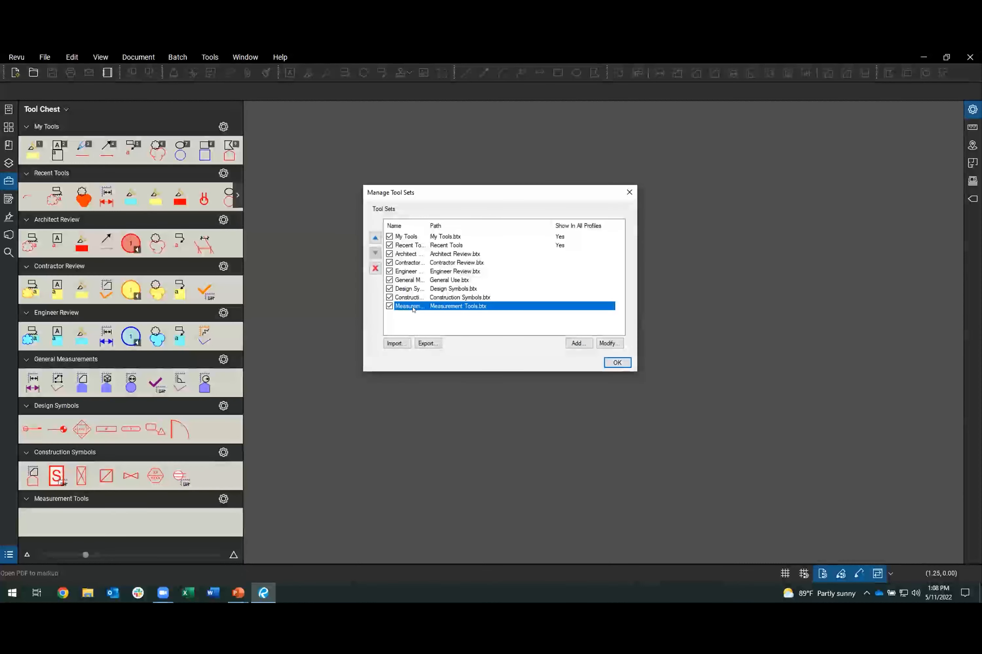
left_click_drag(426, 223, 473, 223)
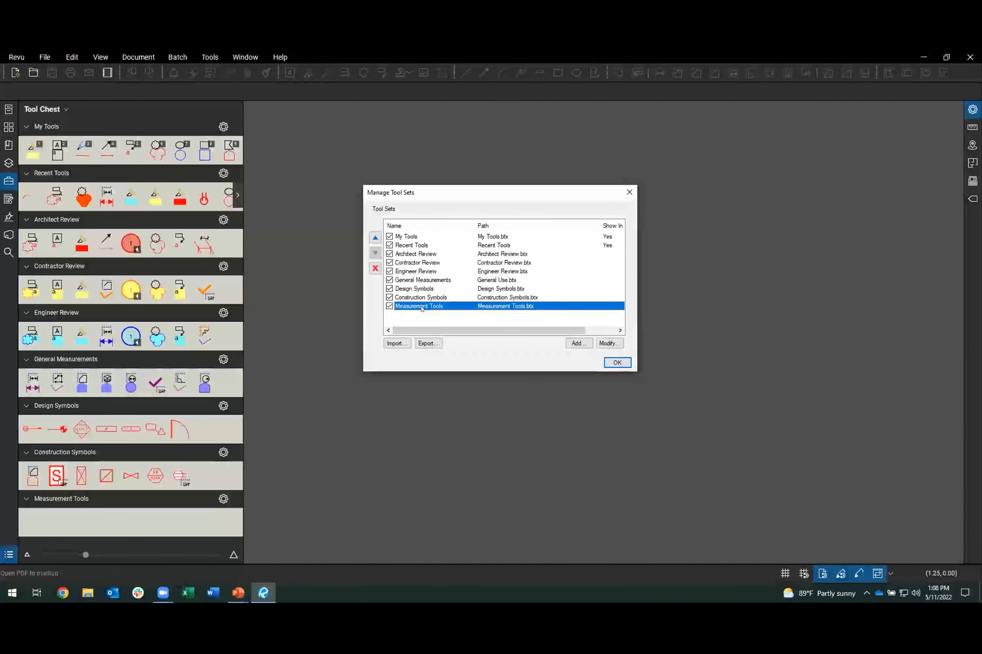
left_click(374, 238)
left_click(375, 237)
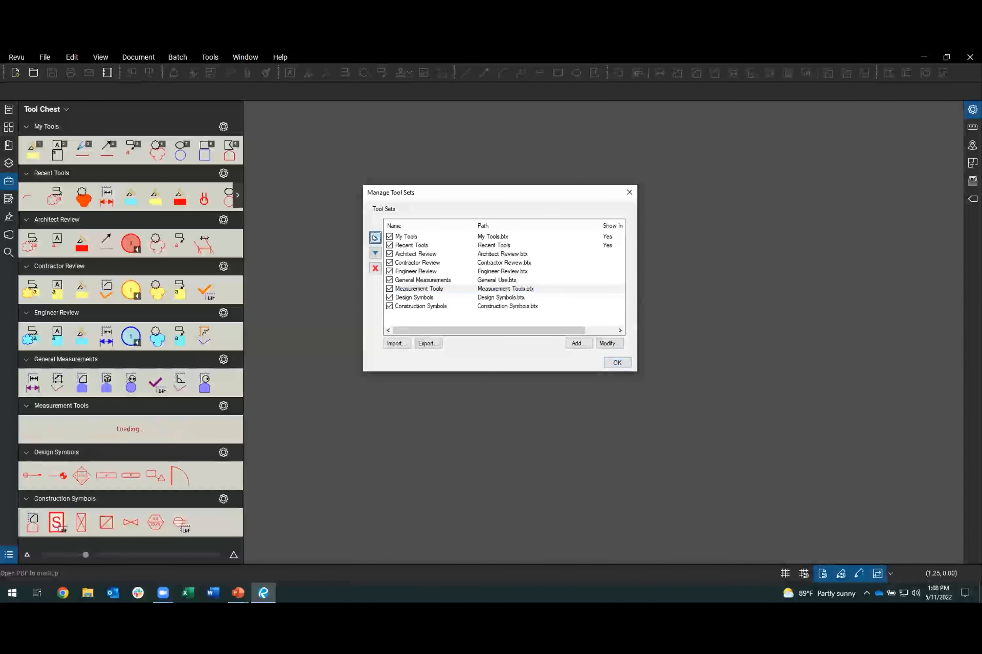
left_click(374, 238)
left_click(374, 237)
left_click(374, 237)
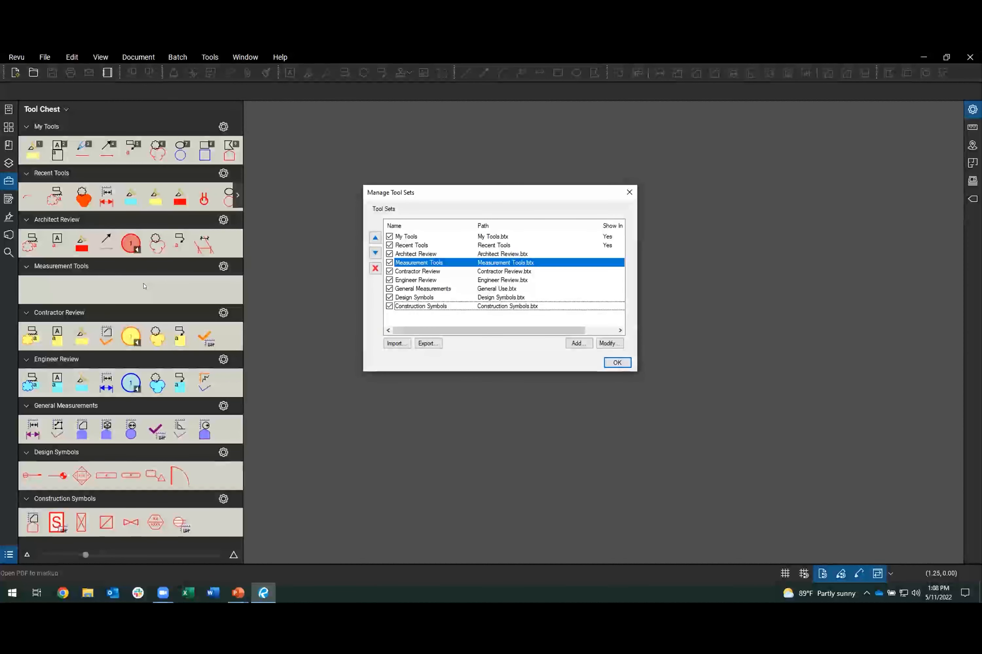
left_click(375, 237)
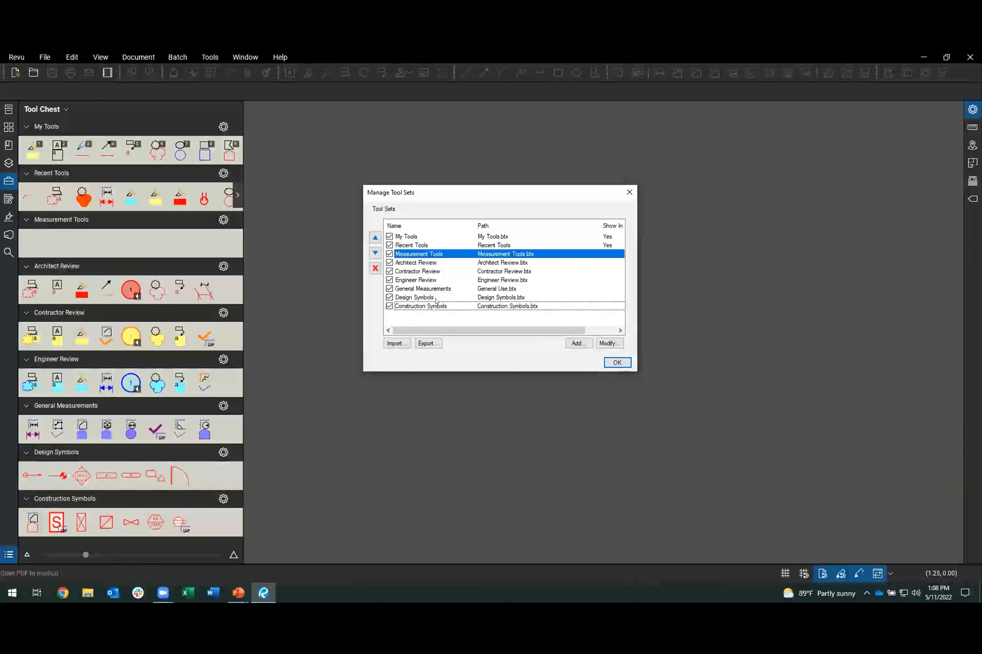
Hide the Architect Review, Contractor Review, Engineer Review and General Measurements tool sets.
left_click(390, 262)
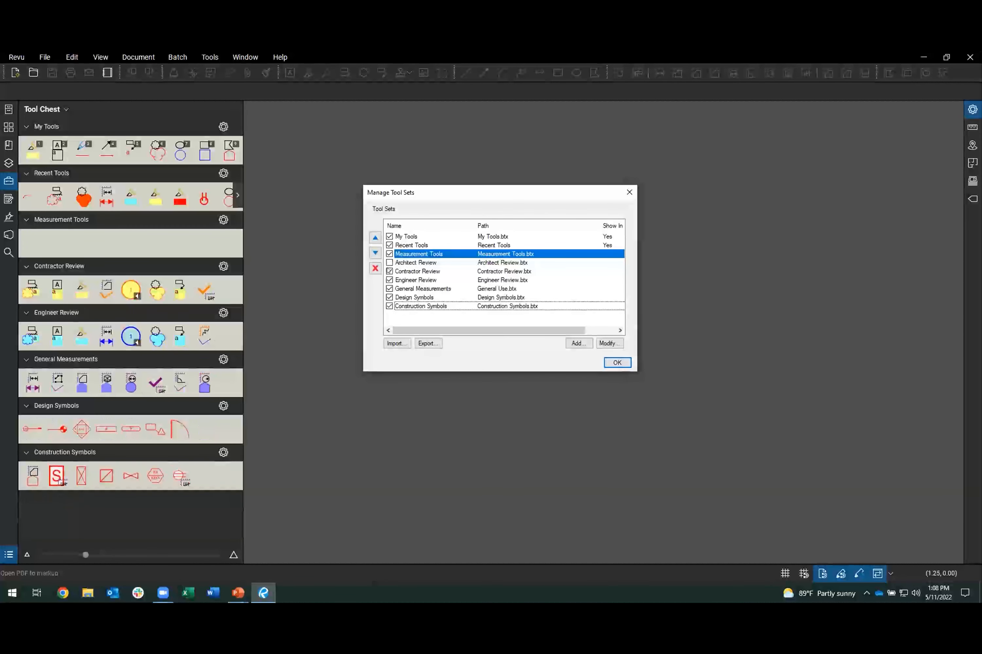
left_click(389, 271)
left_click(390, 280)
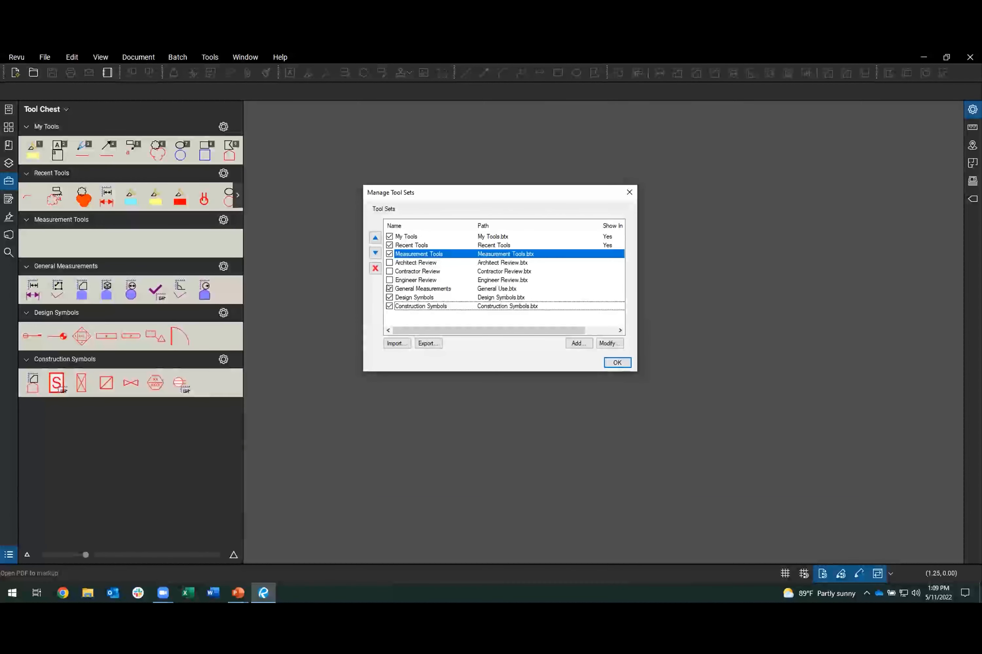
left_click(389, 288)
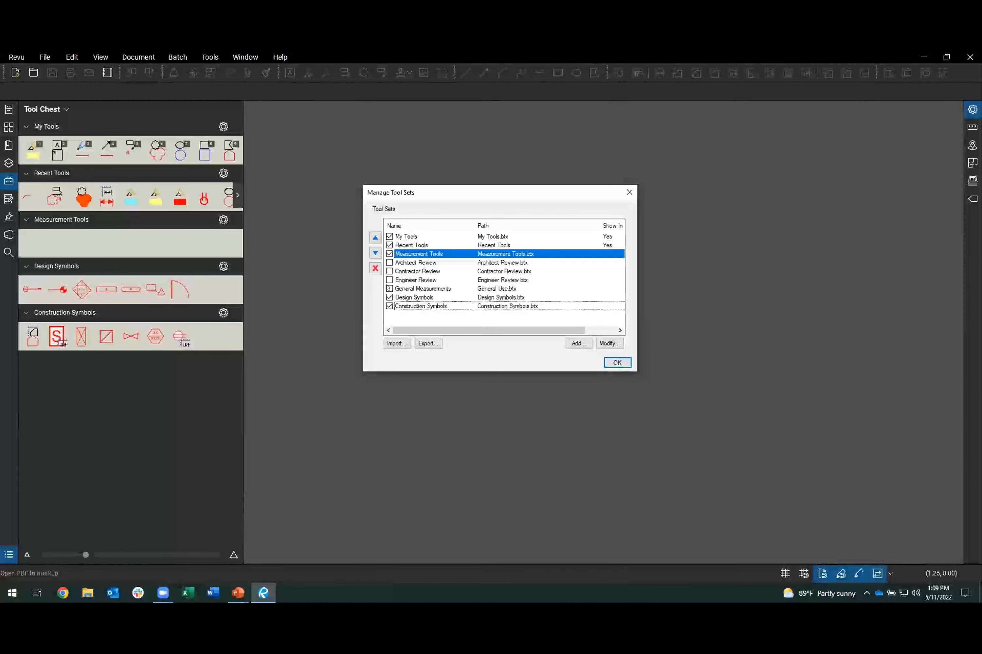
Remove the Architect Review tool set from the list and close the tool set manager.
left_click(406, 265)
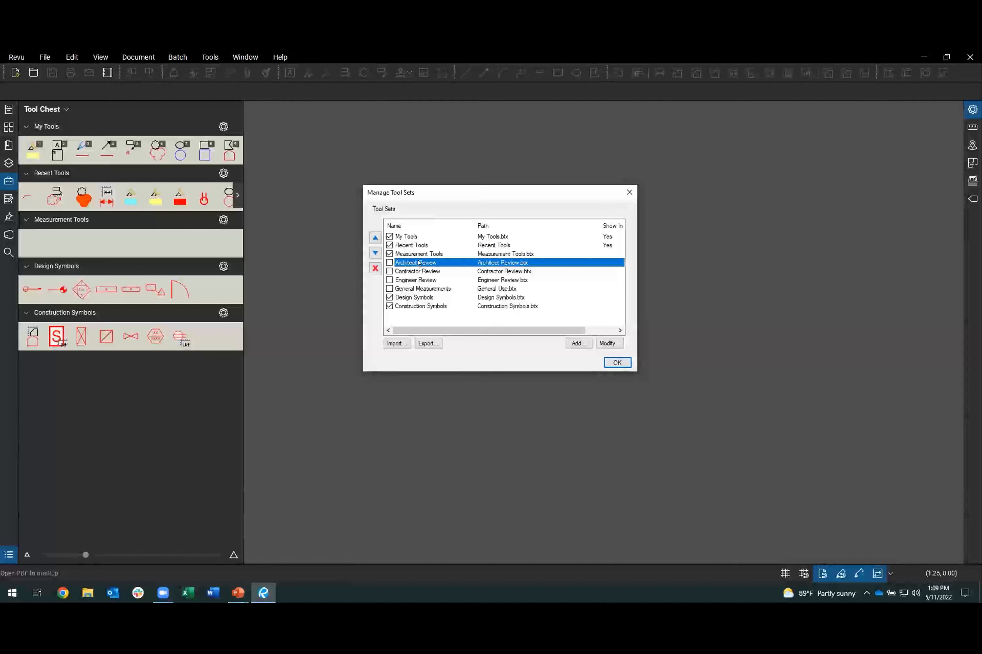
left_click(375, 269)
left_click(617, 362)
left_click(80, 240)
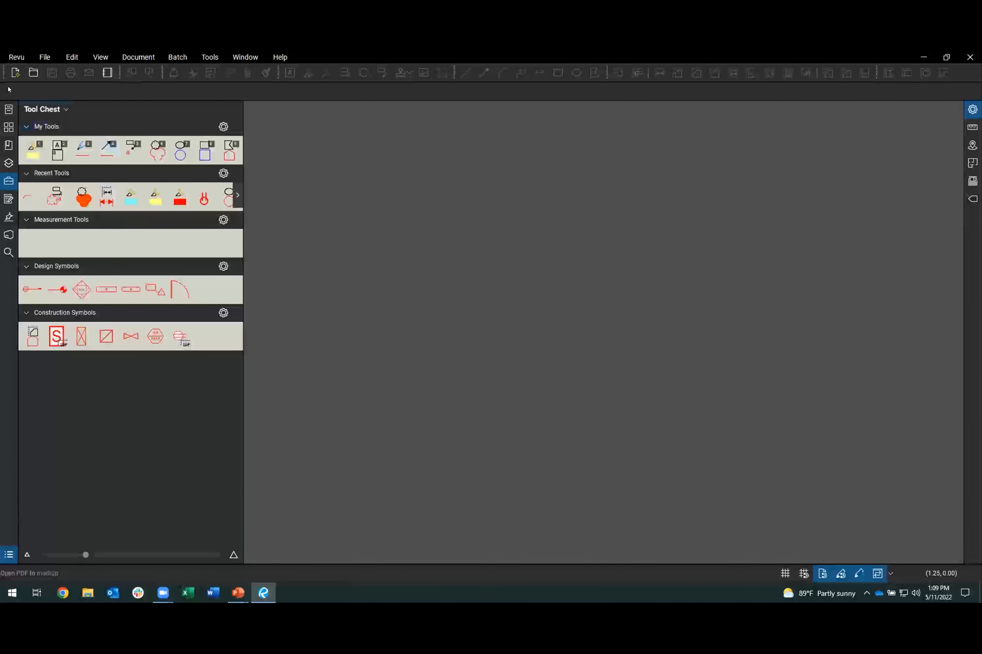
Open the recent file Construction Set-presentation.pdf and display the Tool Chest beside it.
left_click(9, 108)
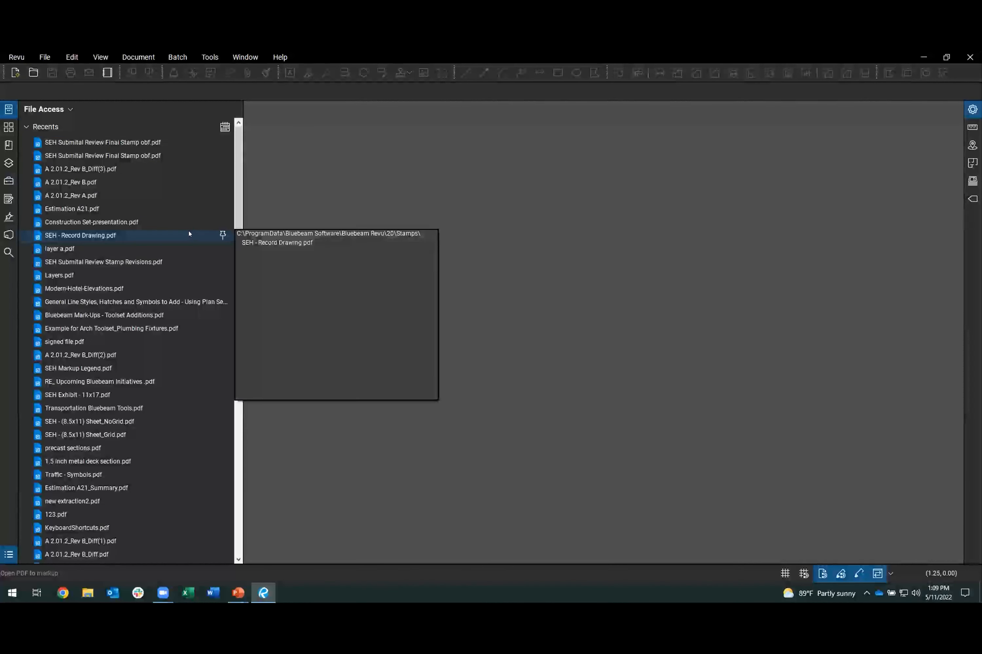
left_click(116, 223)
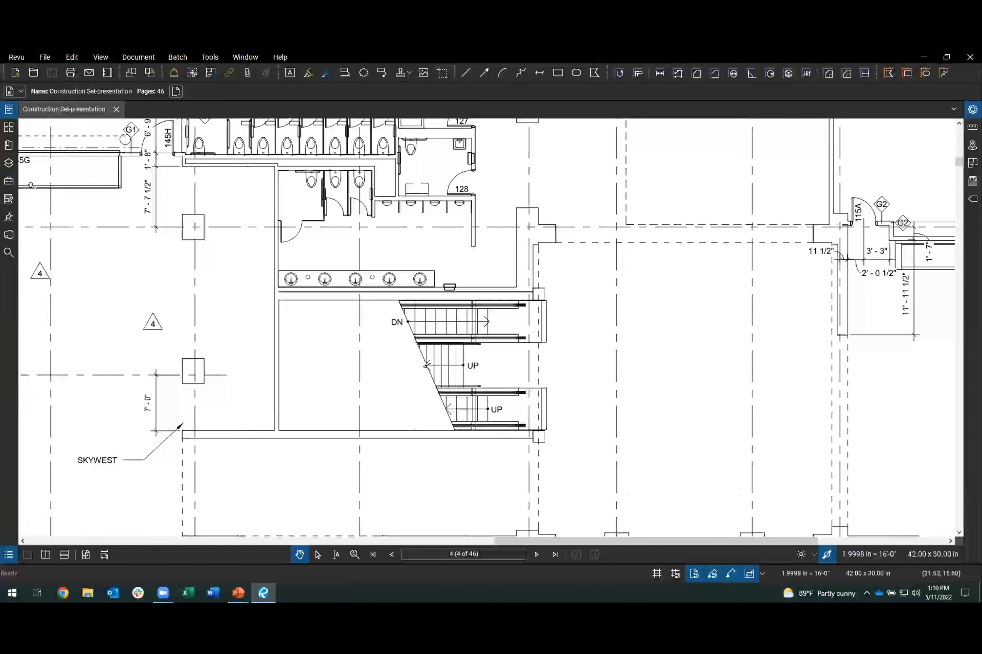
left_click(10, 185)
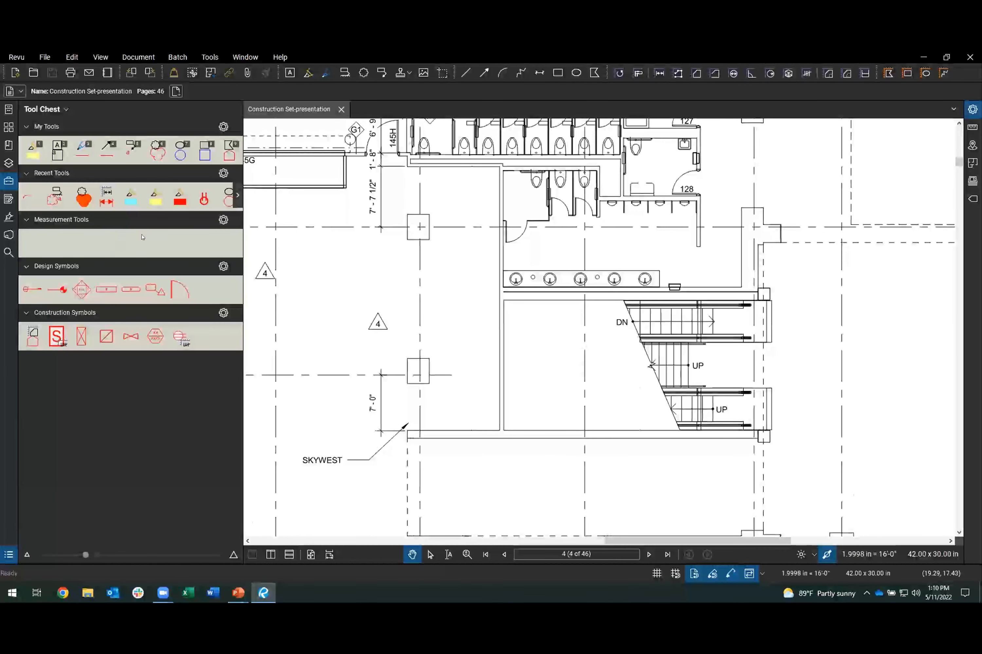
Draw a horizontal single-segment polylength measurement about 48 ft long in the open area below the stairs.
scroll(367, 279, "down", 2)
scroll(367, 280, "down", 1)
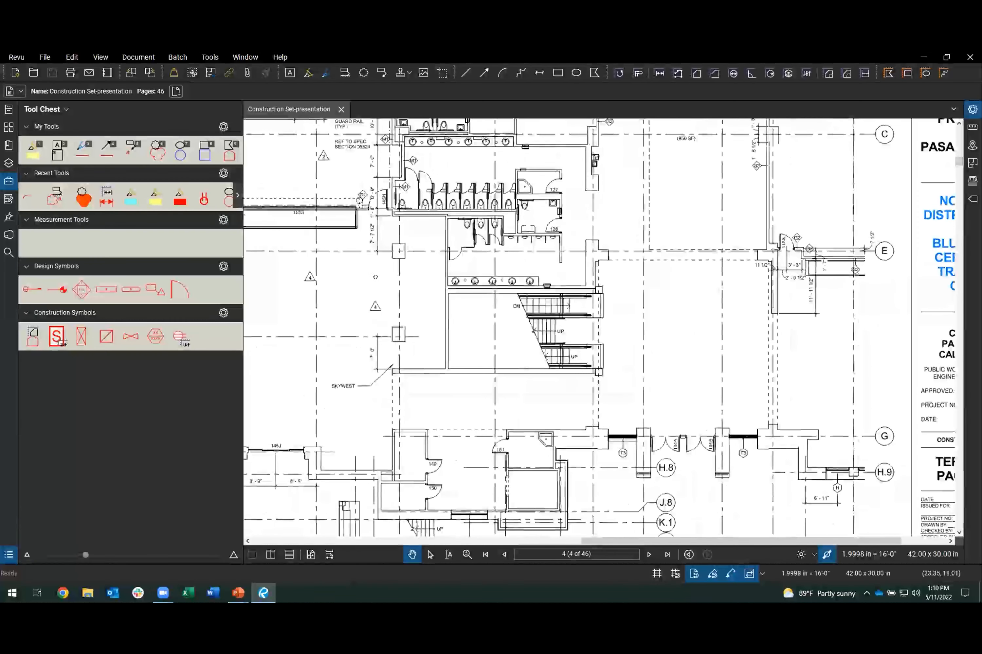
left_click_drag(368, 280, 390, 270)
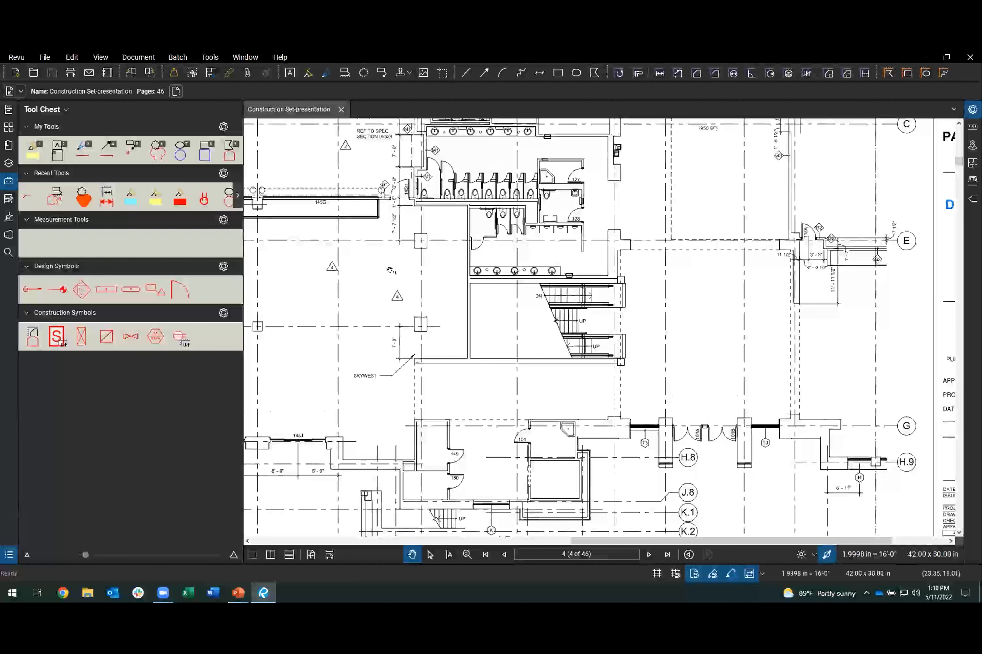
left_click(677, 74)
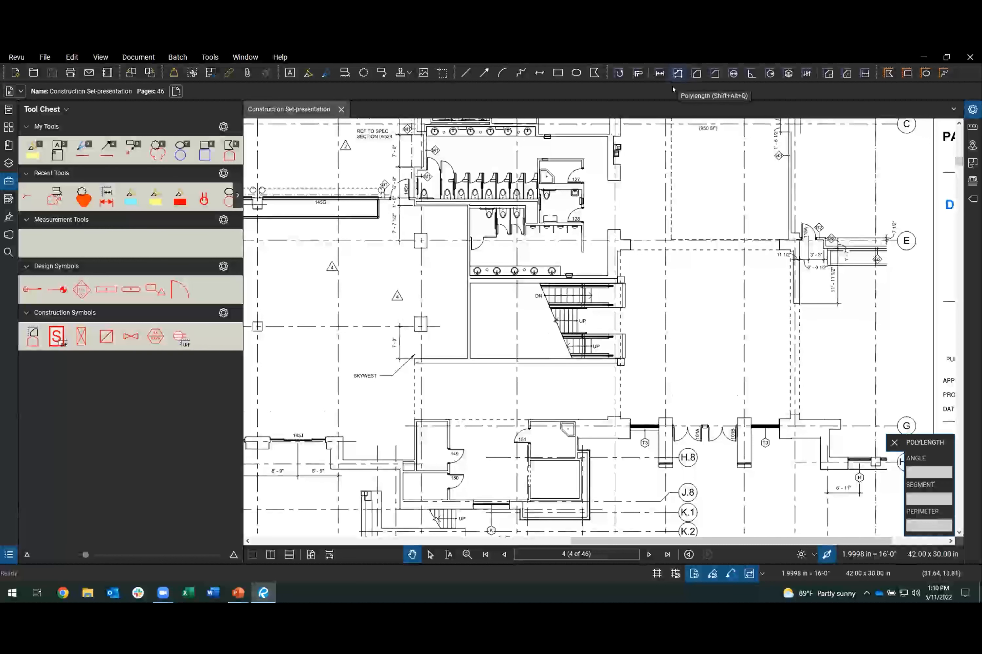
left_click(373, 326)
left_click(595, 326)
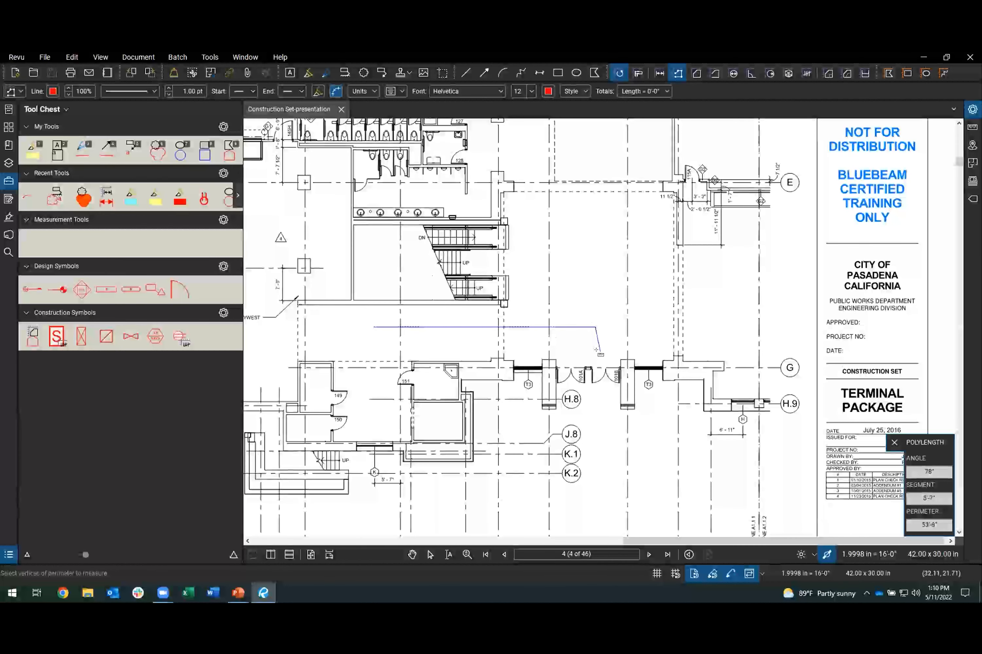
key("Return")
scroll(486, 329, "up", 5)
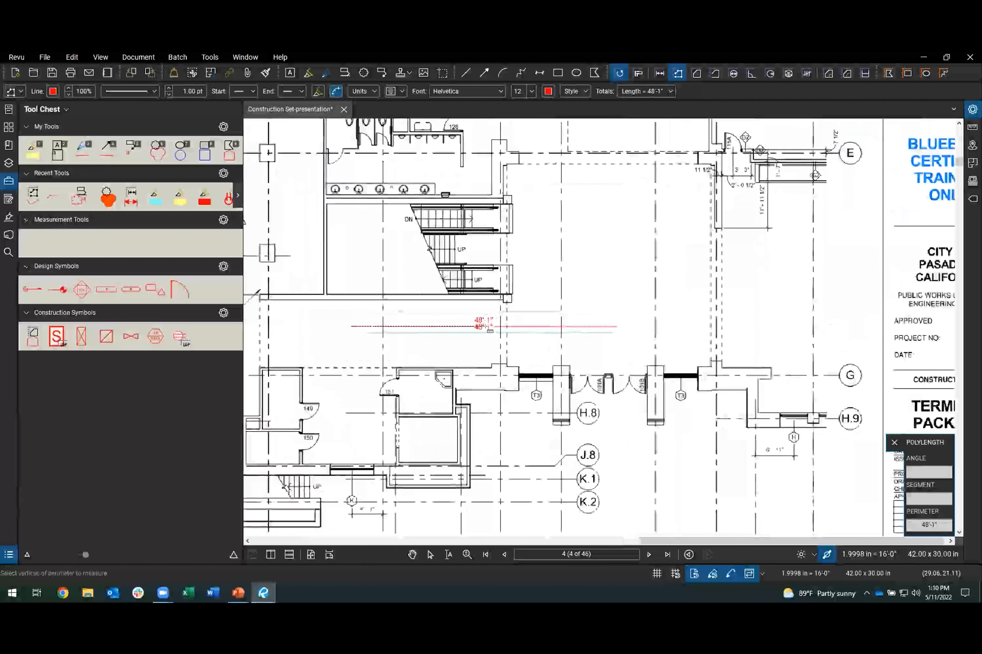
scroll(575, 303, "down", 2)
key("Escape")
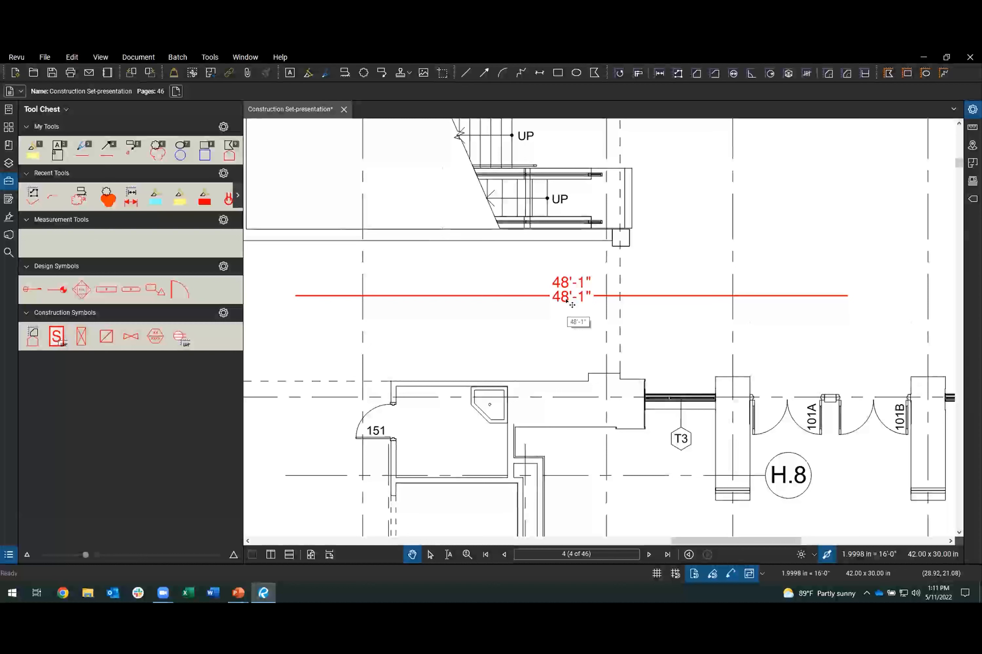
Set the polylength measurement's line style to Gas and its line color to orange.
left_click(572, 305)
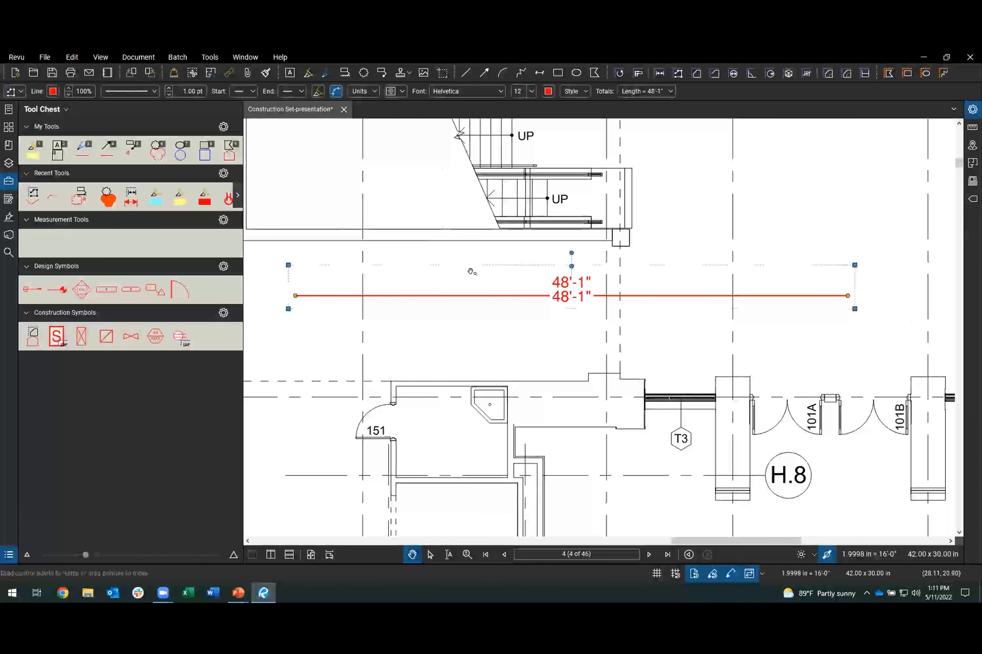
left_click(129, 92)
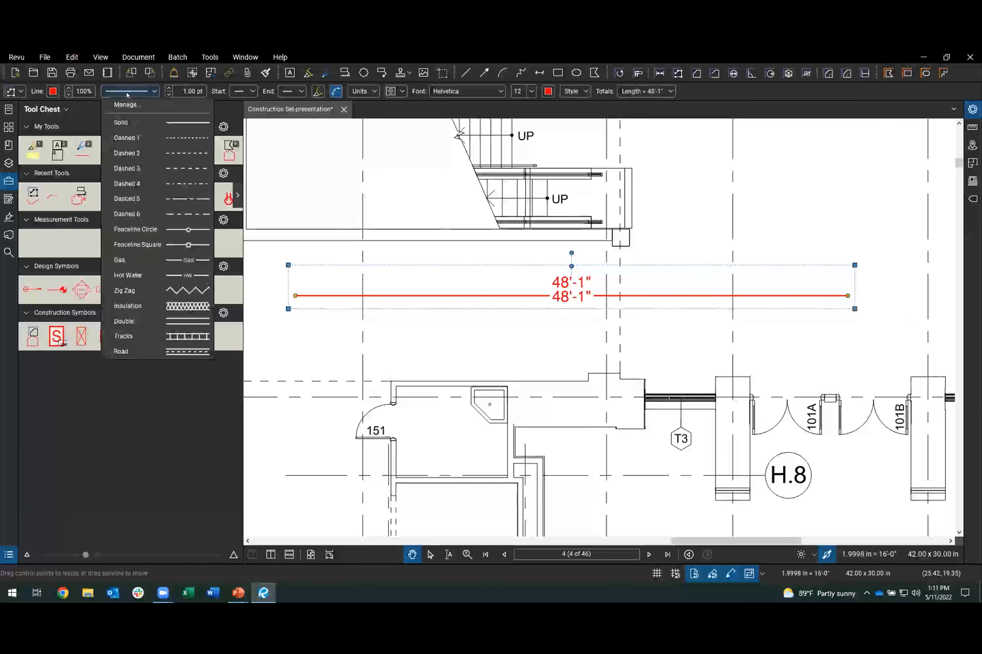
left_click(139, 260)
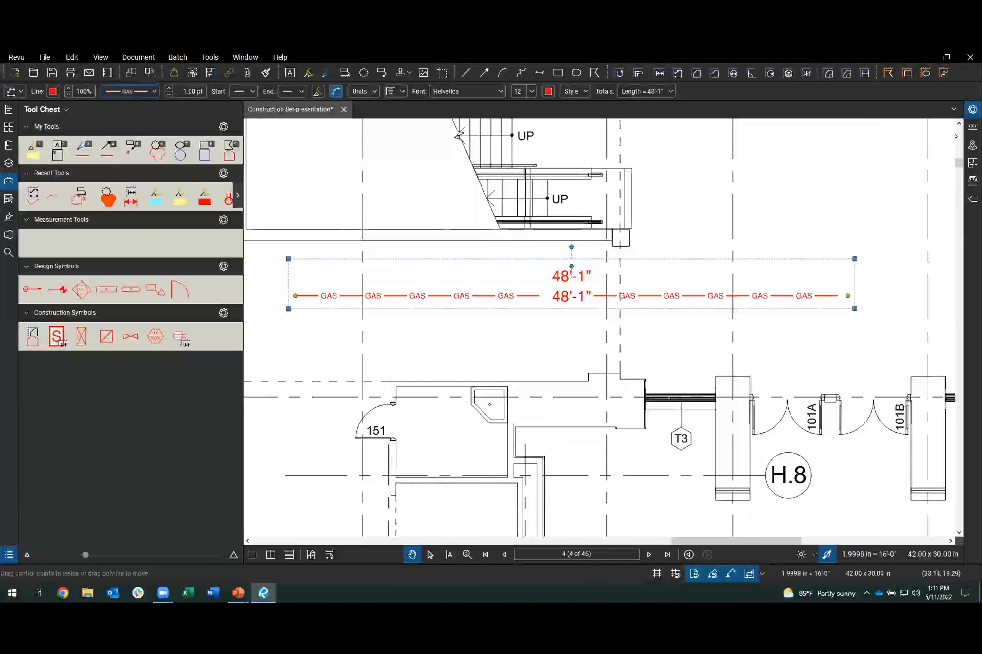
left_click(970, 112)
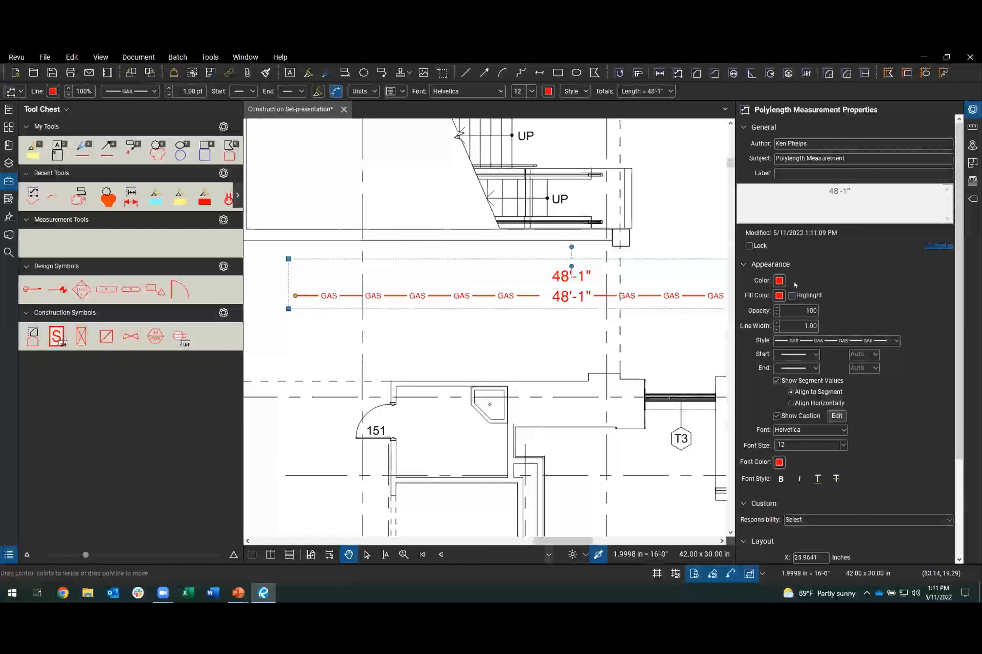
left_click(779, 279)
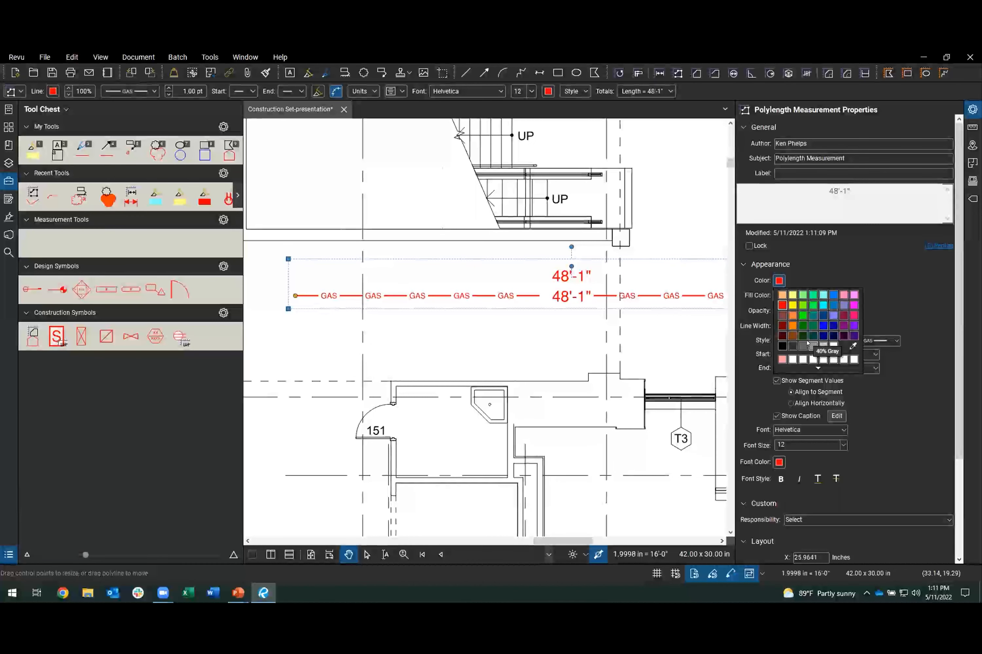
left_click(791, 326)
Turn off the segment values on the gas line measurement, leaving its caption enabled.
left_click_drag(585, 308, 529, 293)
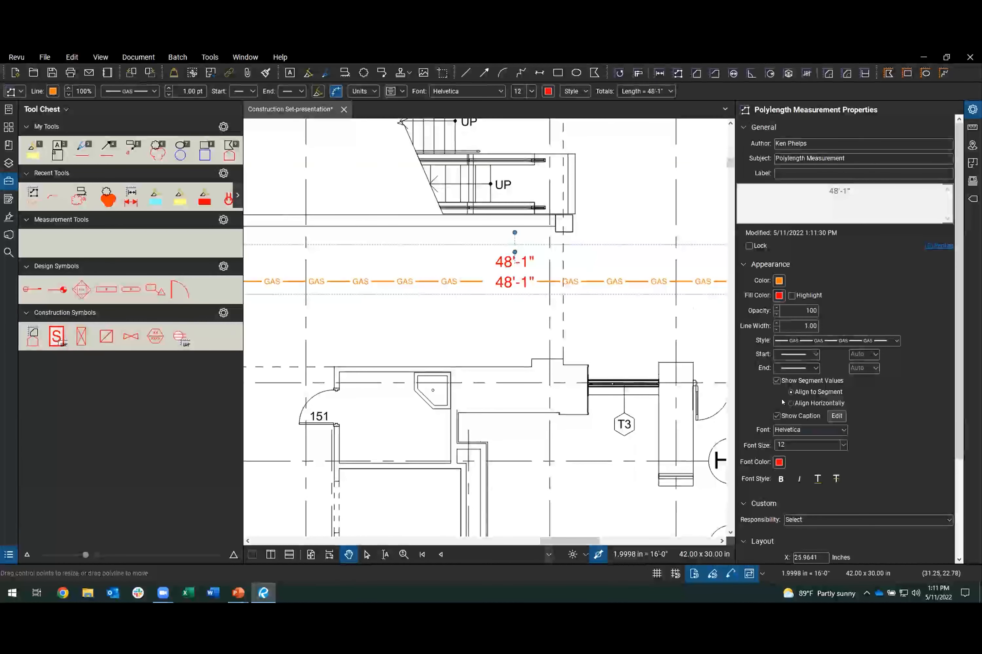
key("ctrl")
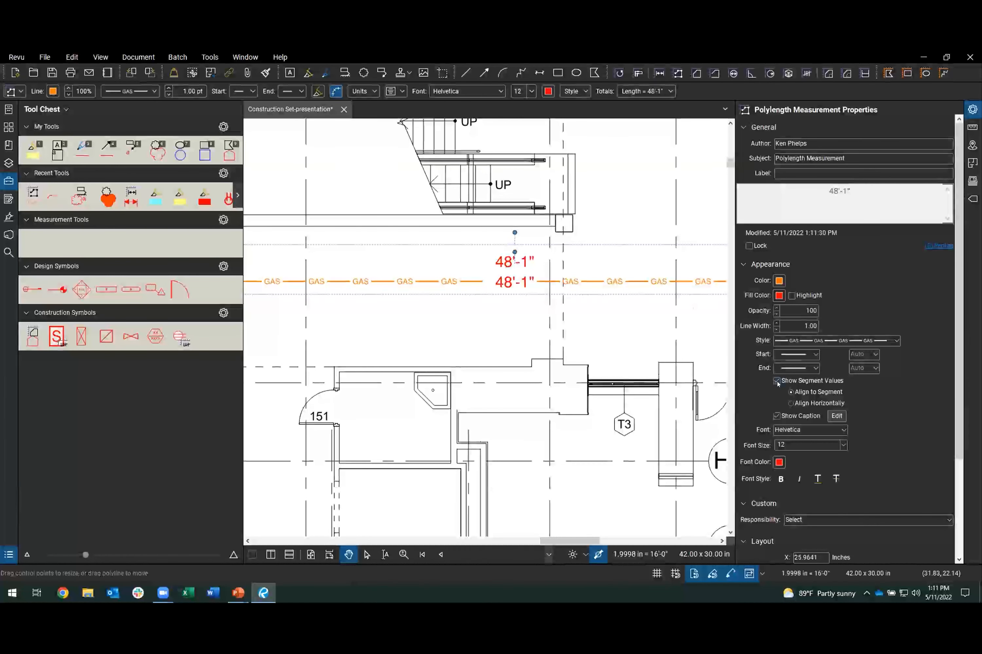
left_click(776, 381)
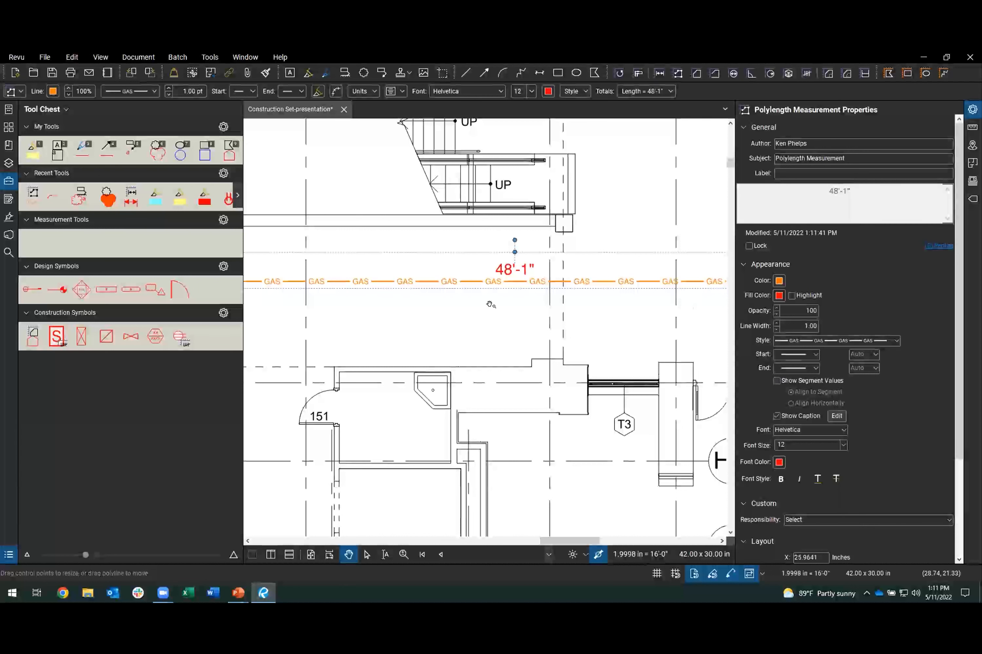
Turn off the caption on the gas line polylength measurement.
left_click(777, 416)
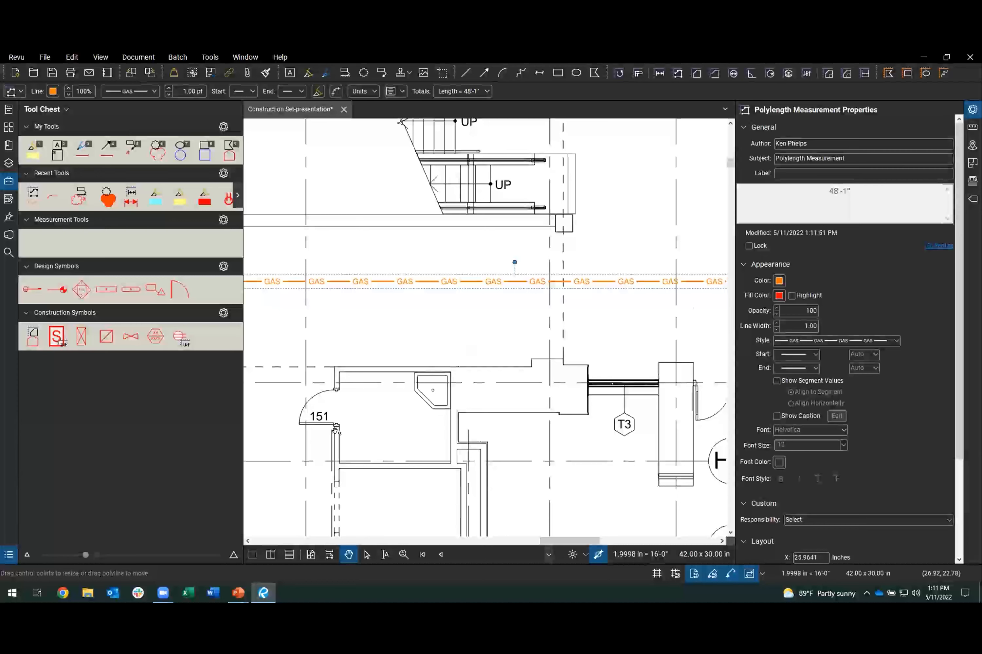
scroll(473, 300, "down", 3)
left_click(490, 283)
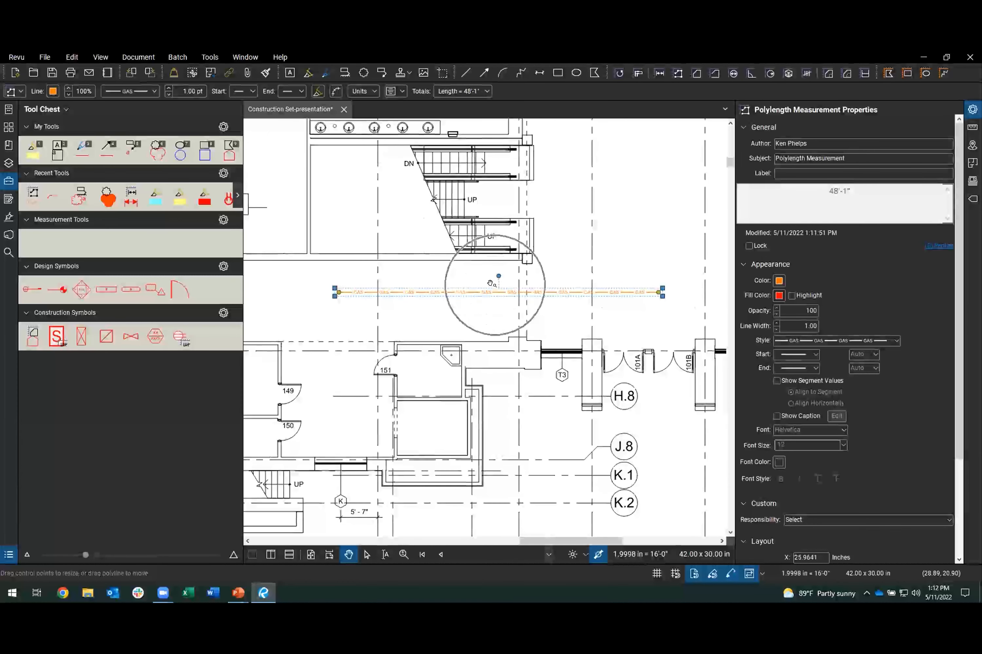
Check the gas line's entry and measurement value in the Markups List, leaving the list hidden again.
key("alt+l")
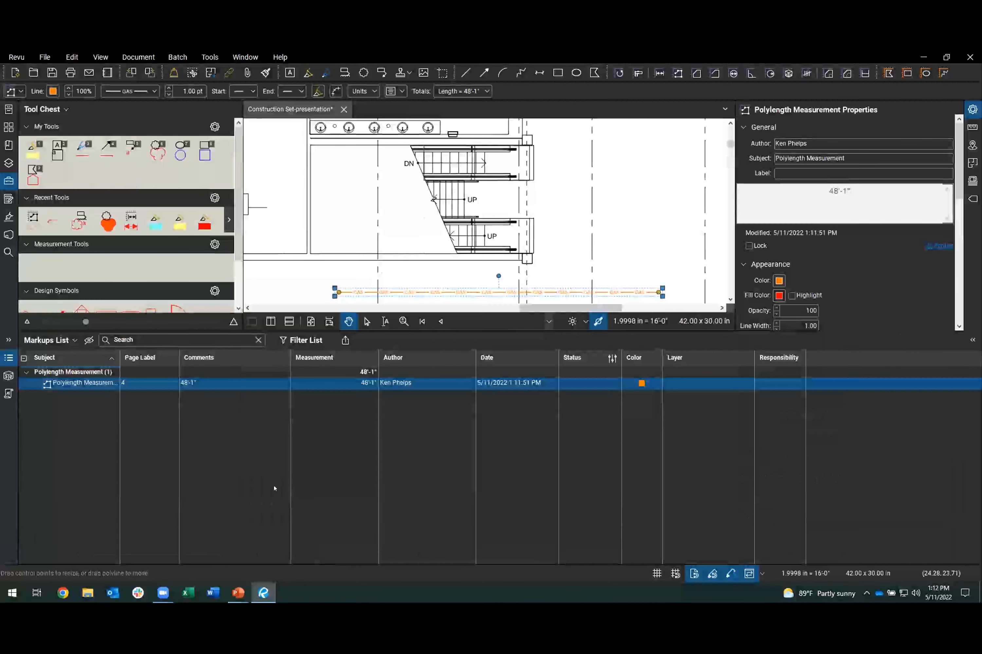
left_click(361, 385)
left_click(361, 385)
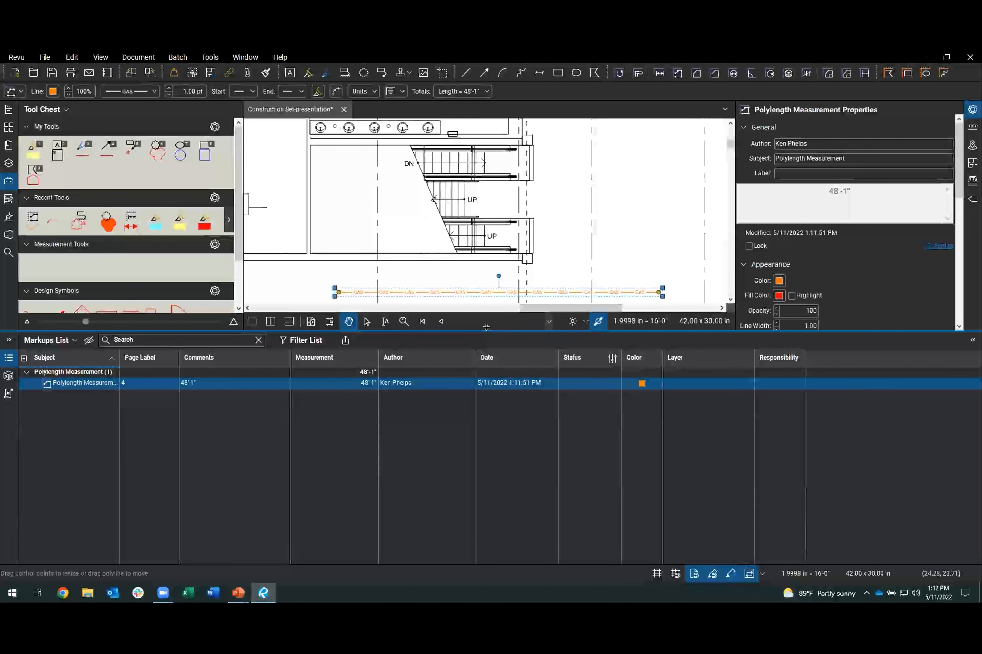
left_click(357, 386)
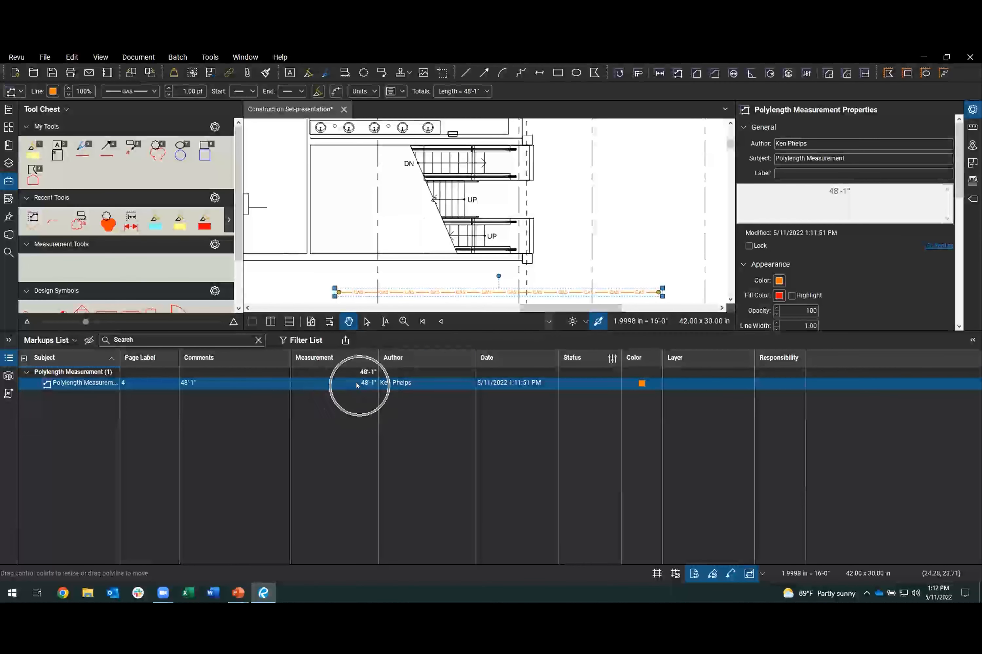
left_click(471, 333)
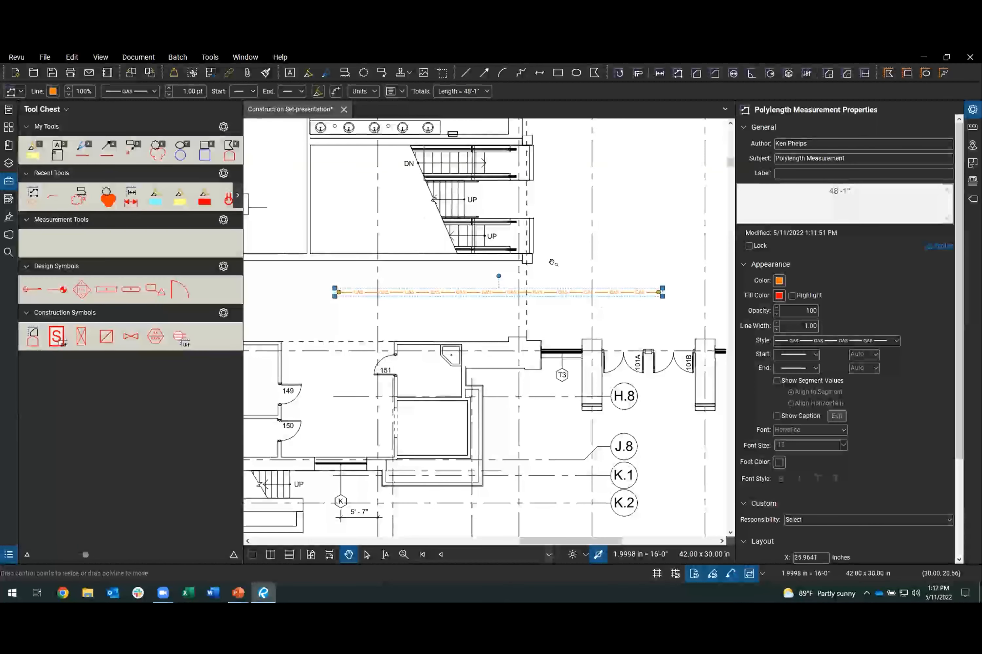
Change the subject of the polylength measurement to Gas Line.
left_click(857, 155)
left_click_drag(856, 155, 756, 157)
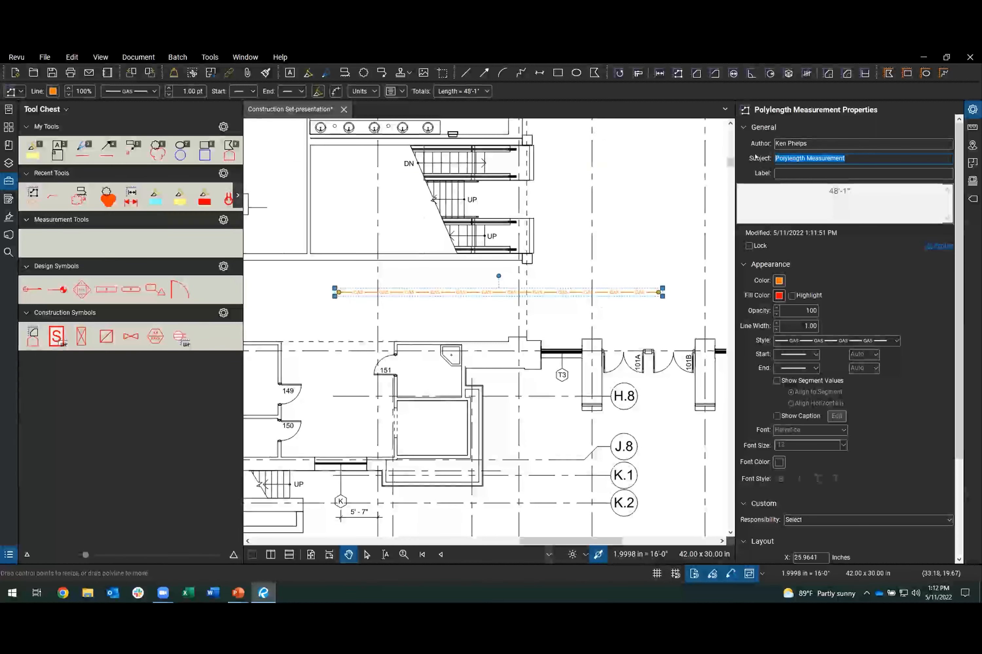
type("g")
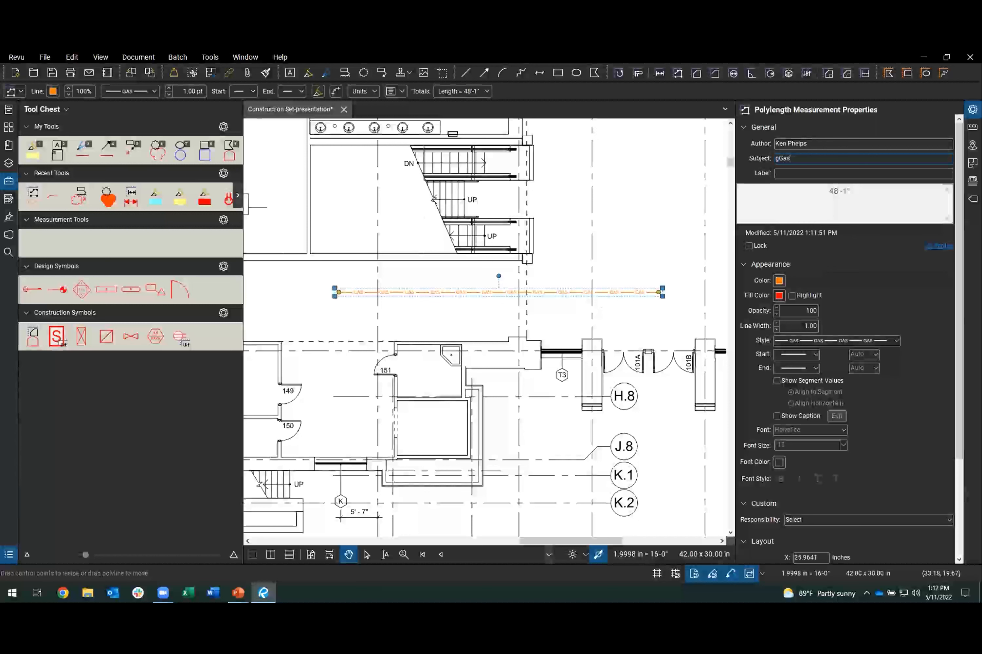
type("as Line")
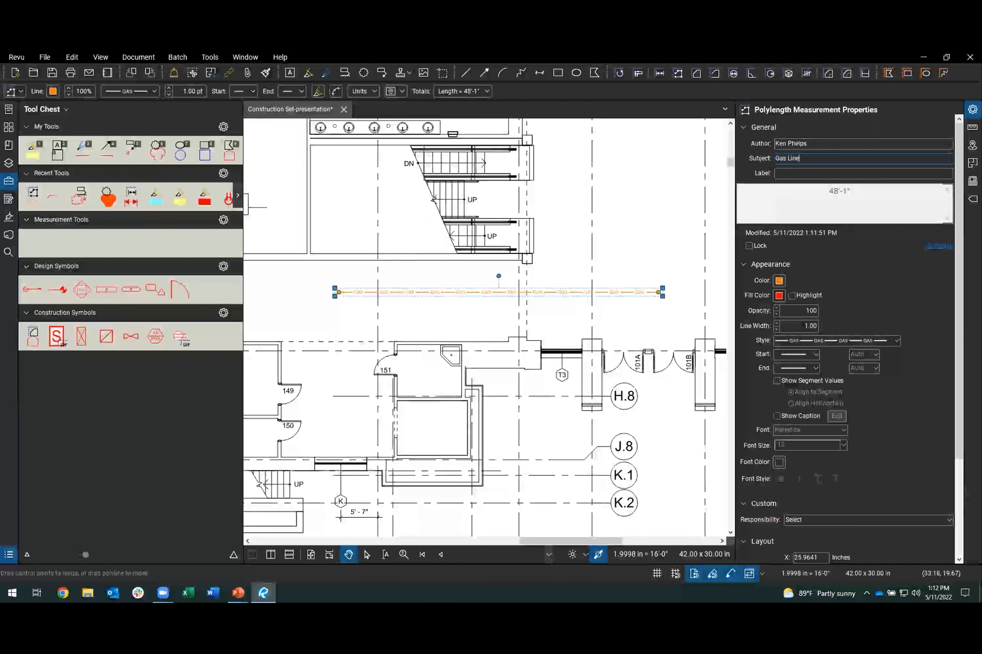
left_click(643, 236)
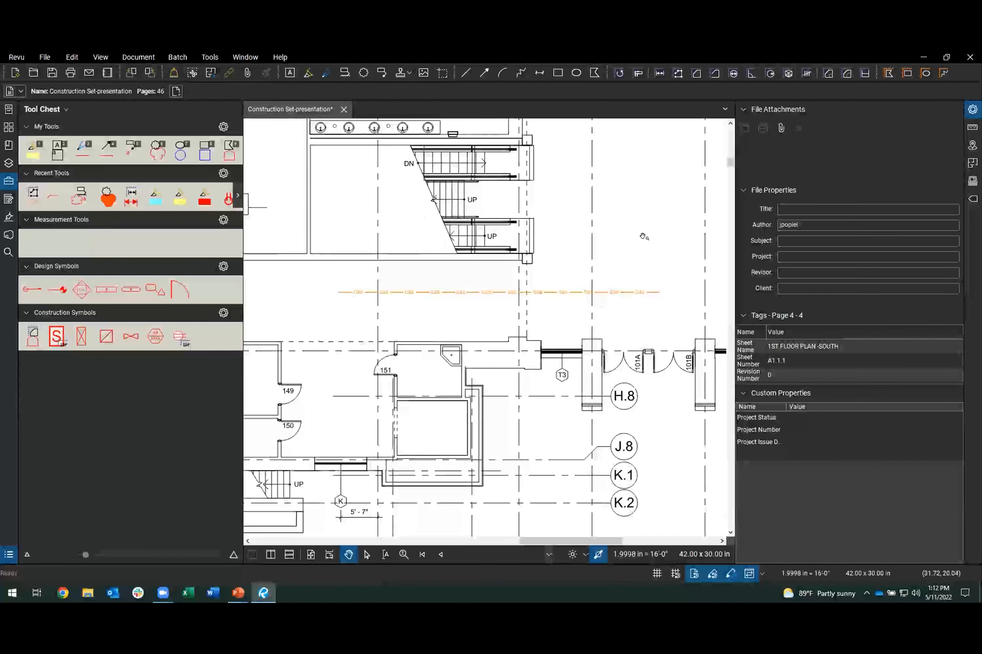
Examine the different ways to add the gas line measurement to a tool set and its entry in Recent Tools.
left_click(491, 292)
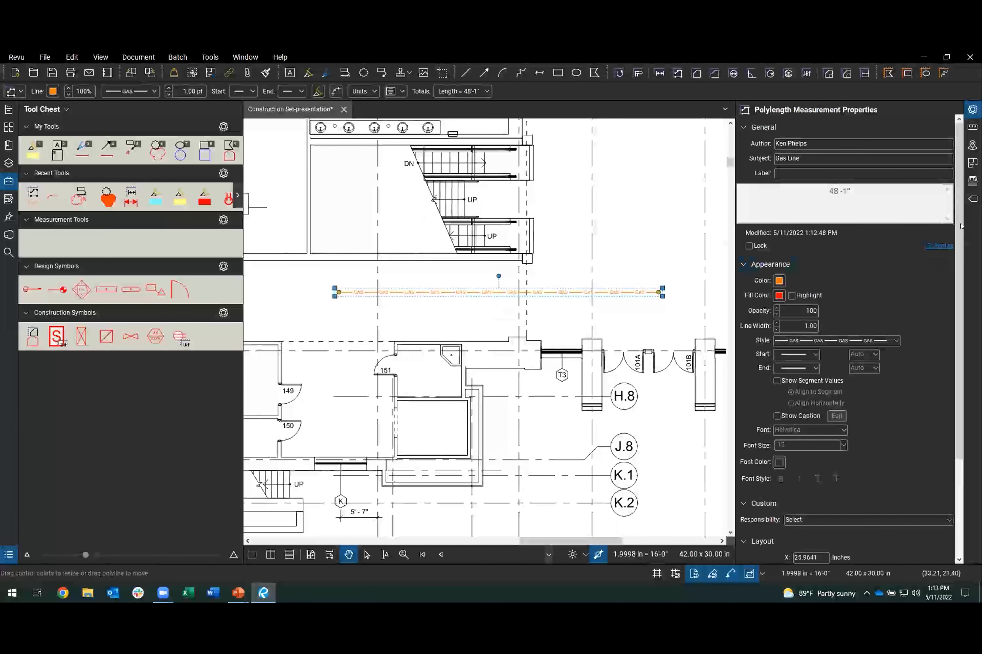
scroll(954, 287, "down", 2)
scroll(955, 286, "down", 2)
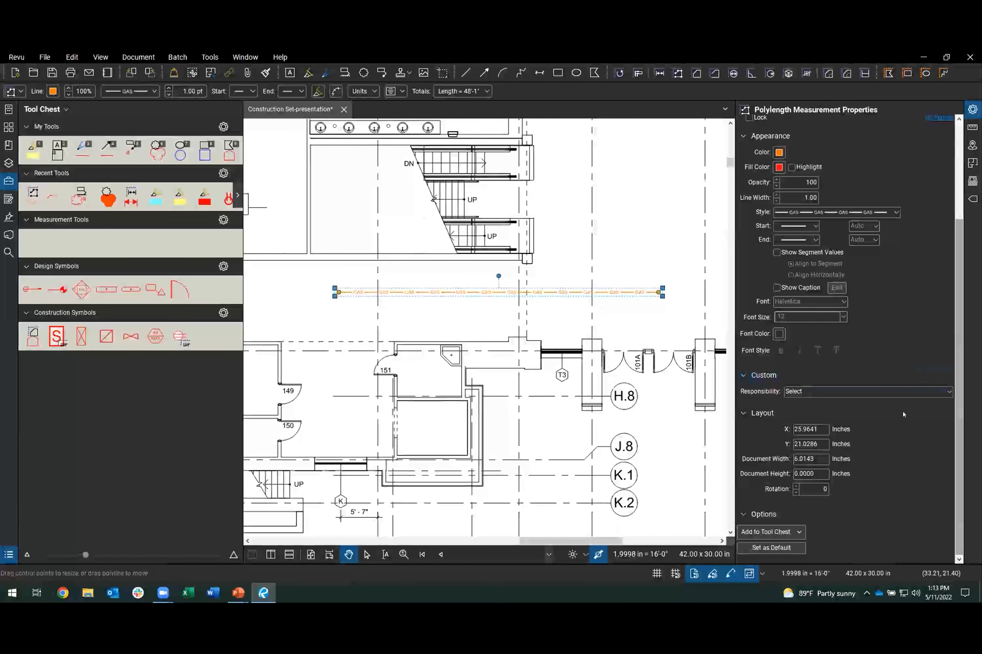
left_click(772, 532)
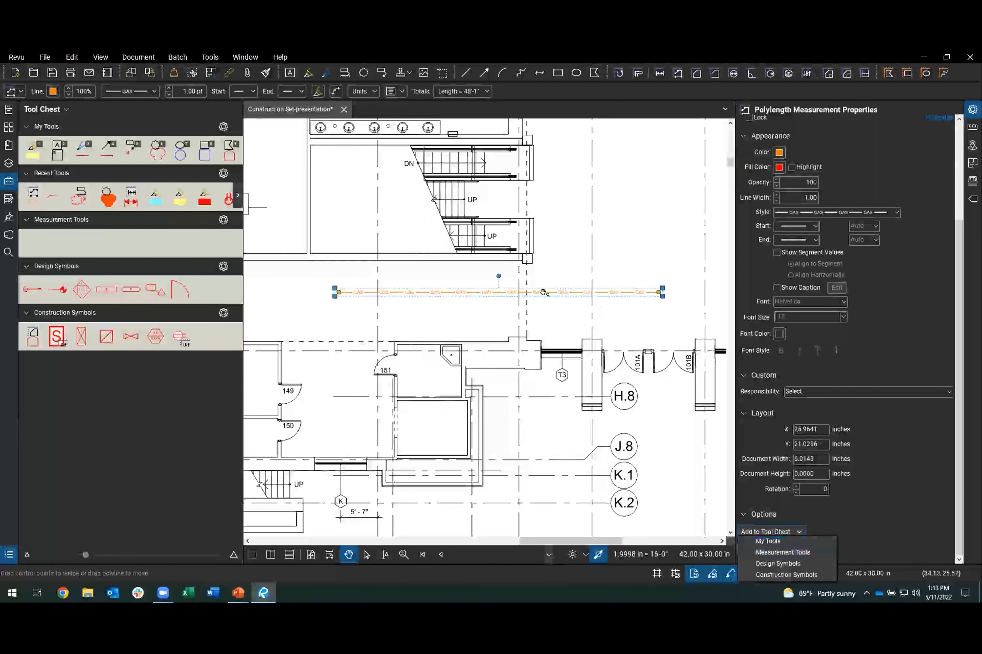
right_click(487, 291)
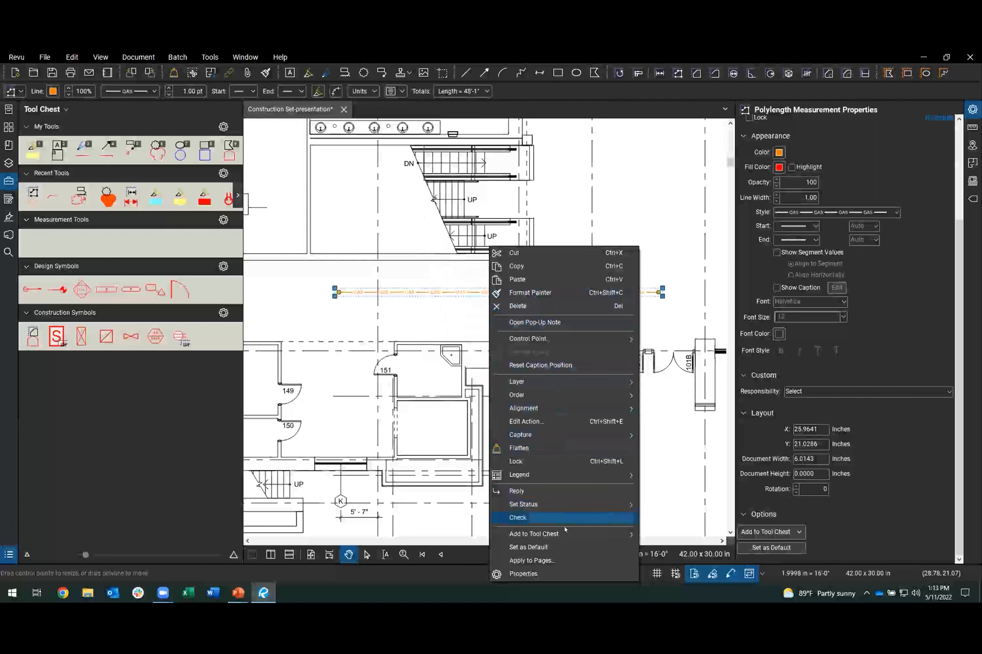
mouse_move(558, 535)
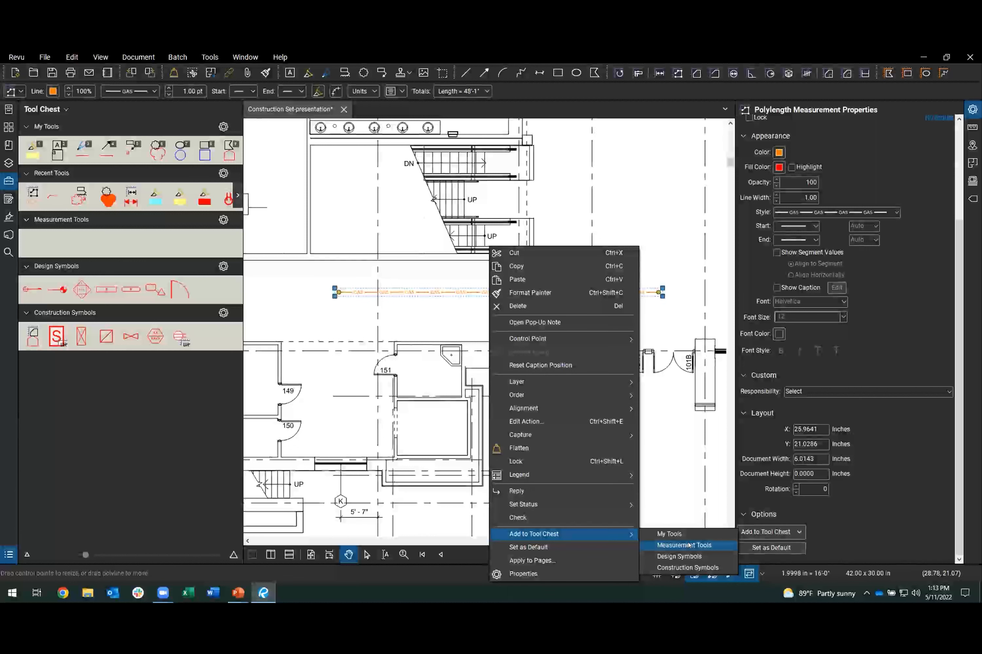
left_click(421, 292)
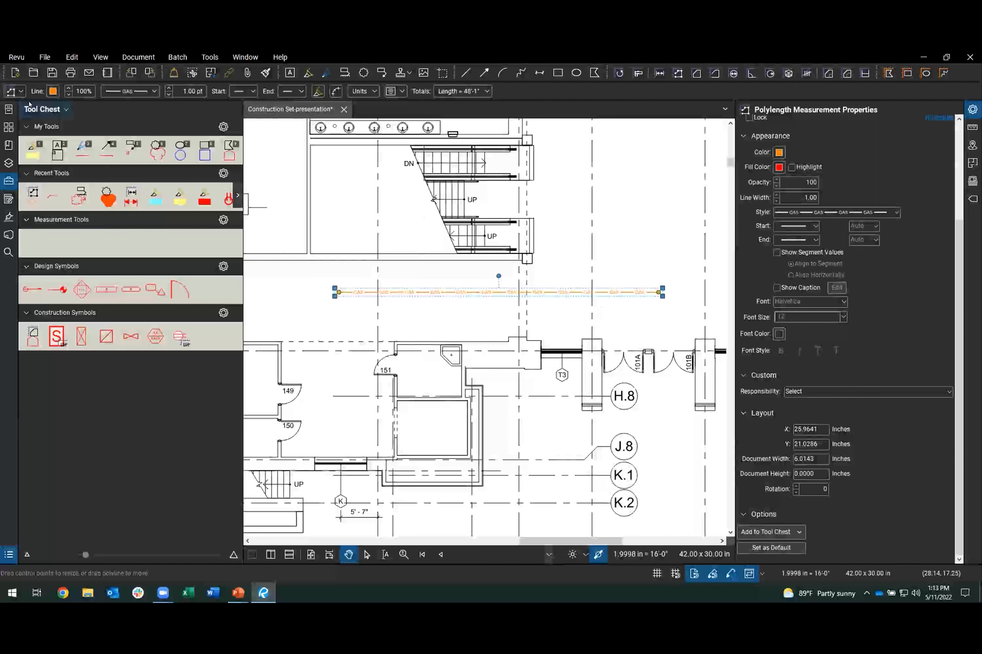
left_click(21, 90)
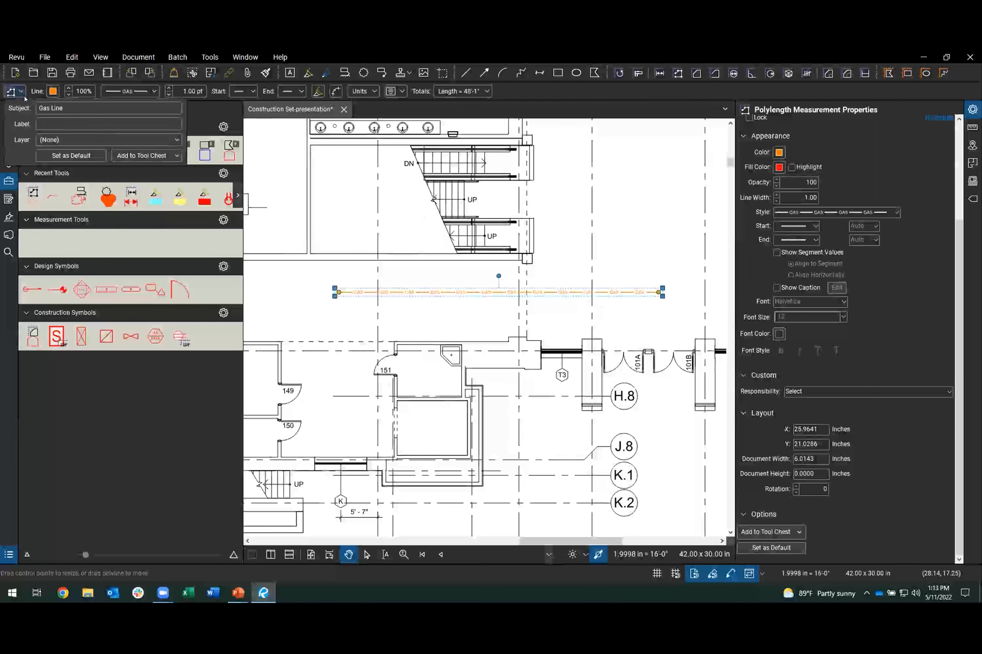
left_click(139, 156)
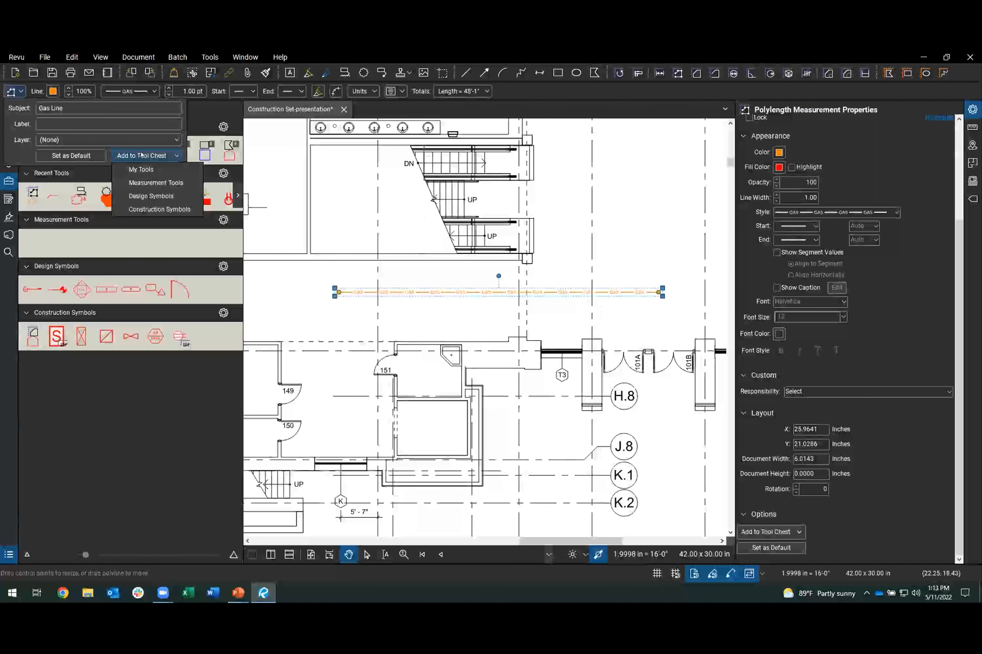
left_click(418, 292)
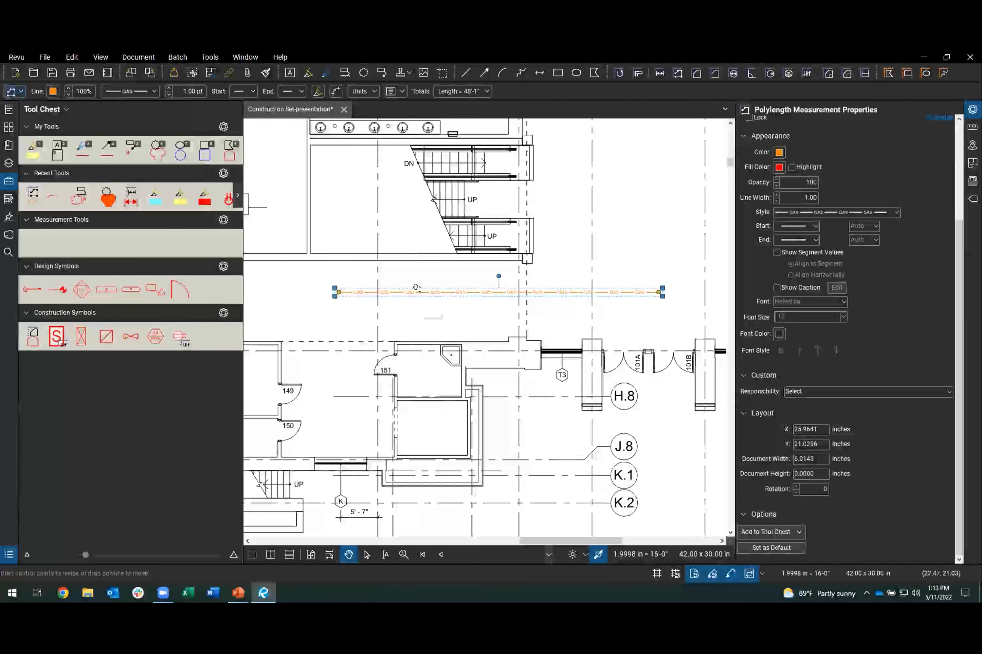
left_click(50, 178)
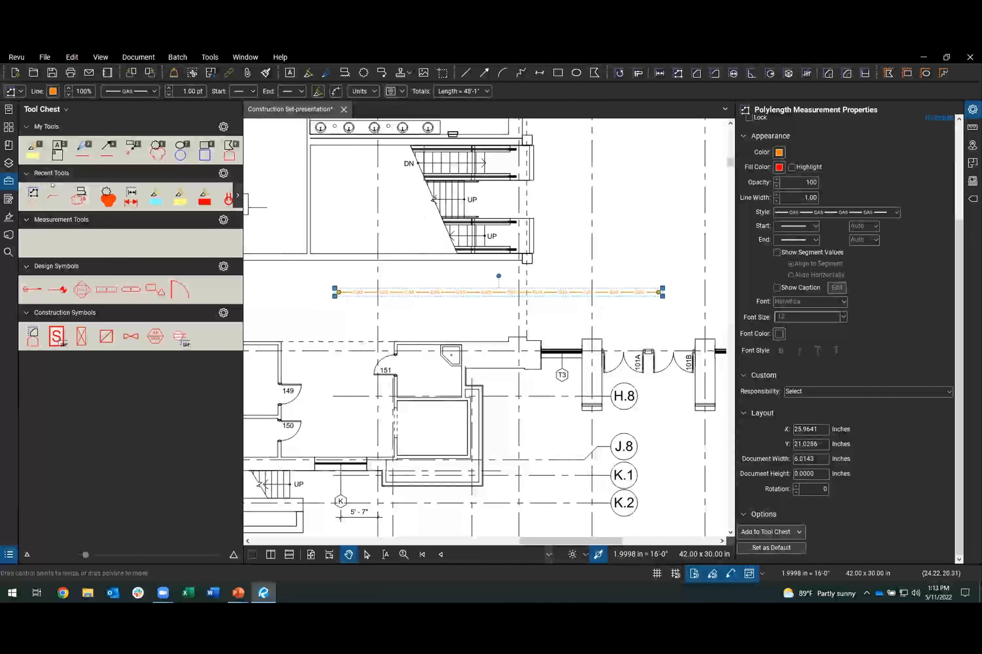
left_click(29, 198)
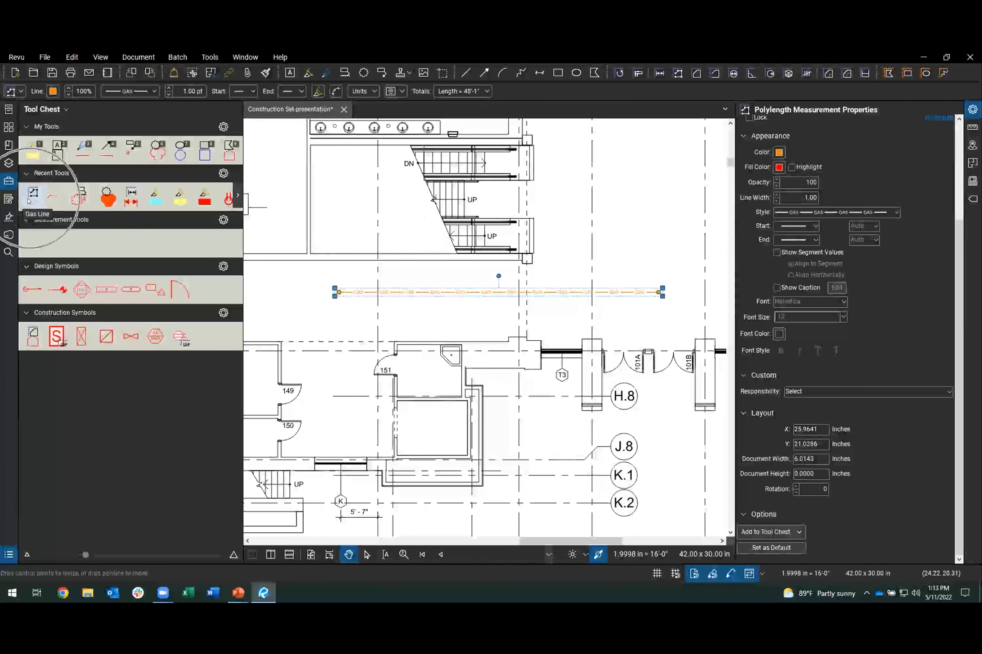
left_click(28, 201)
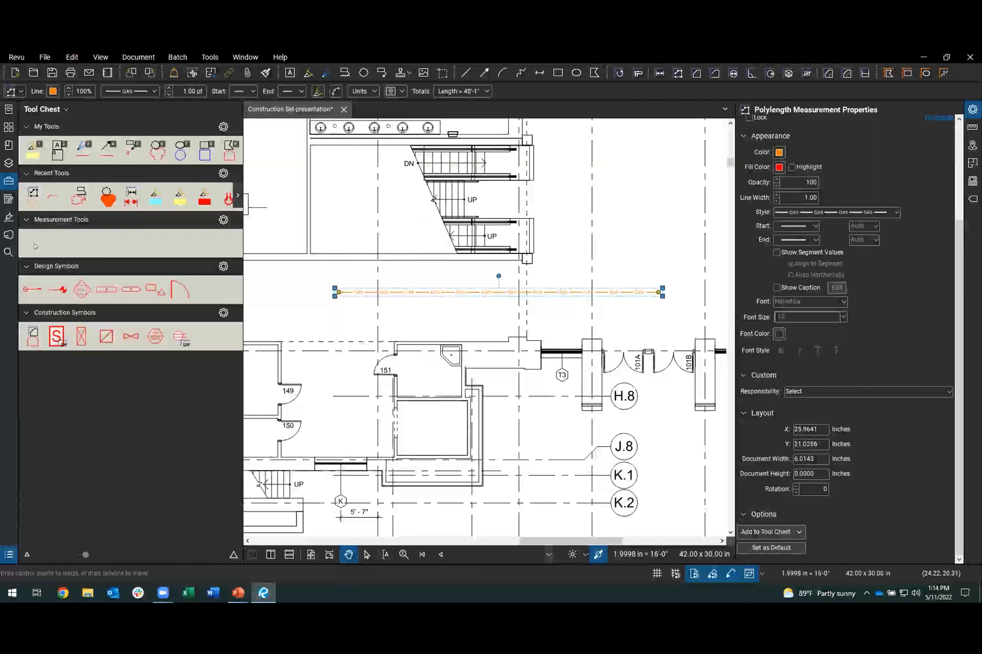
Add the gas line measurement to the Measurement Tools set in the Tool Chest.
right_click(412, 292)
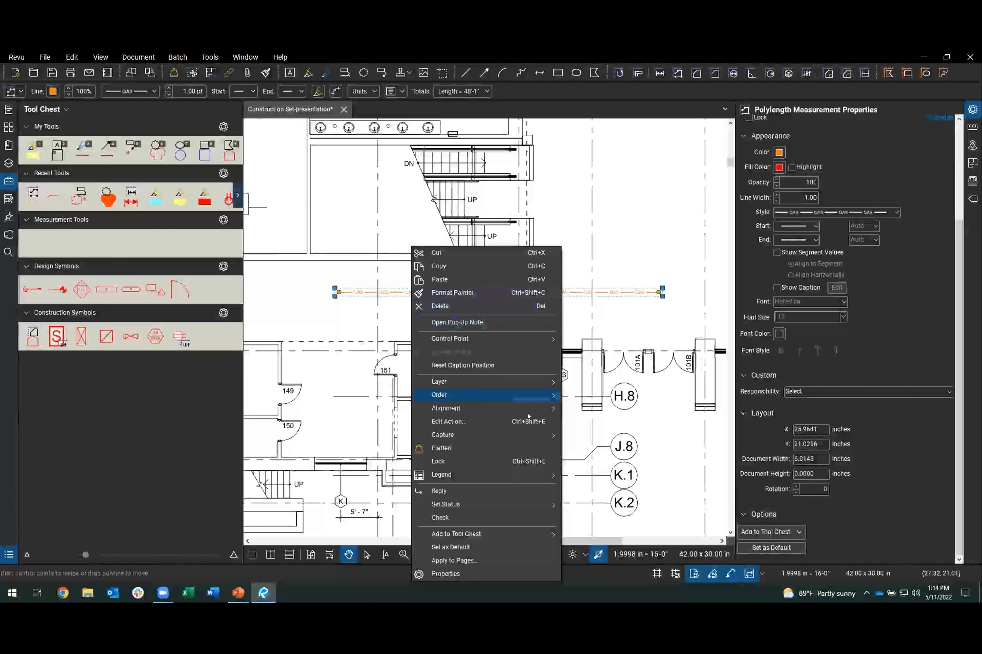
mouse_move(527, 537)
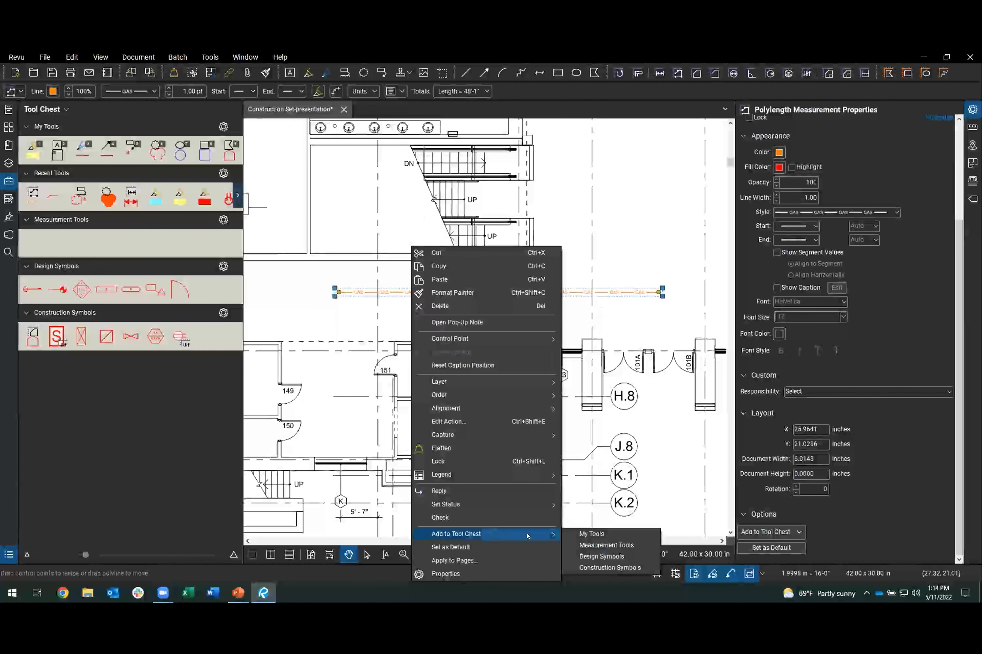
left_click(607, 545)
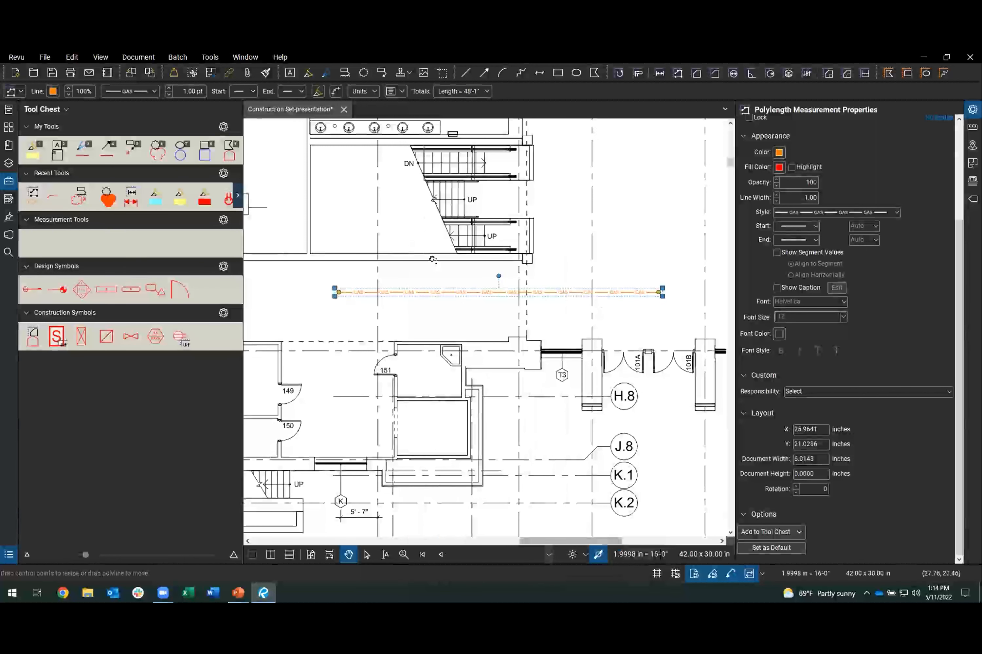
left_click(325, 236)
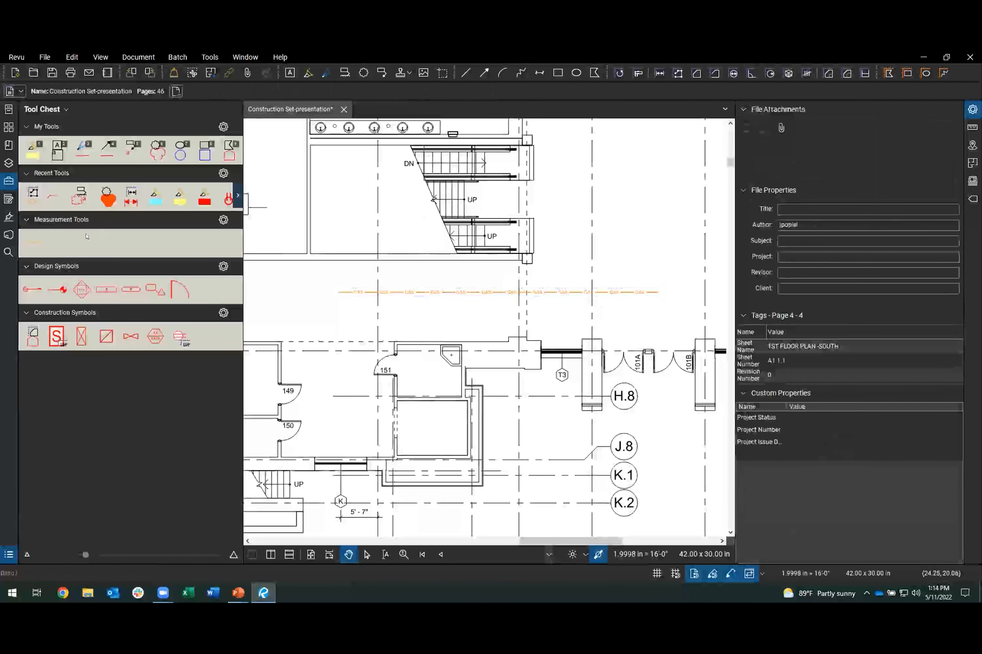
Place a same-length copy of the gas line just below the original using the Gas Line tool from the Measurement Tools set.
left_click(30, 246)
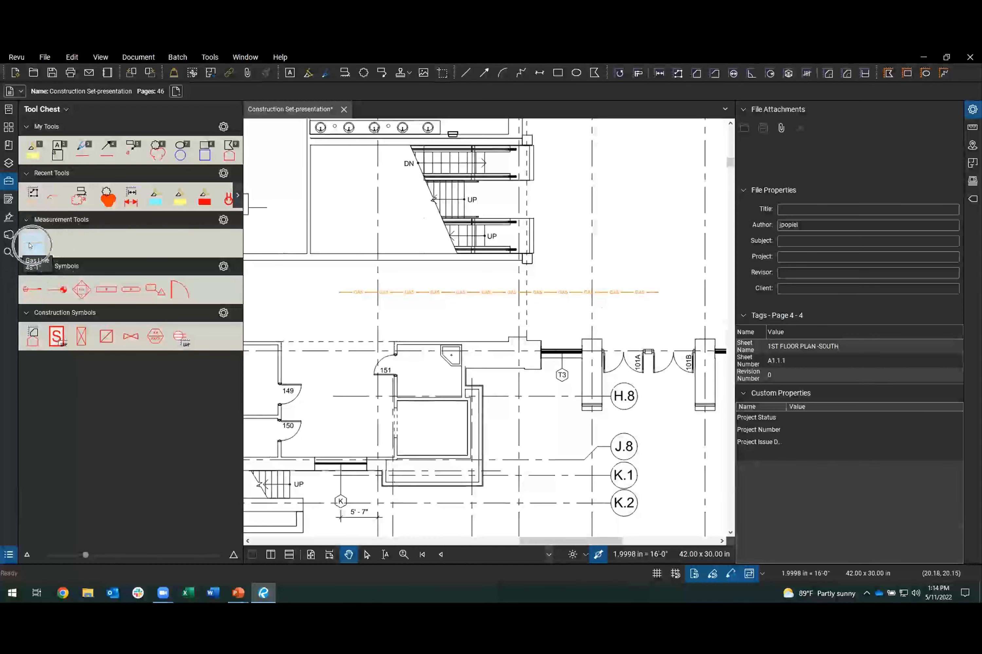
left_click(29, 245)
left_click(29, 245)
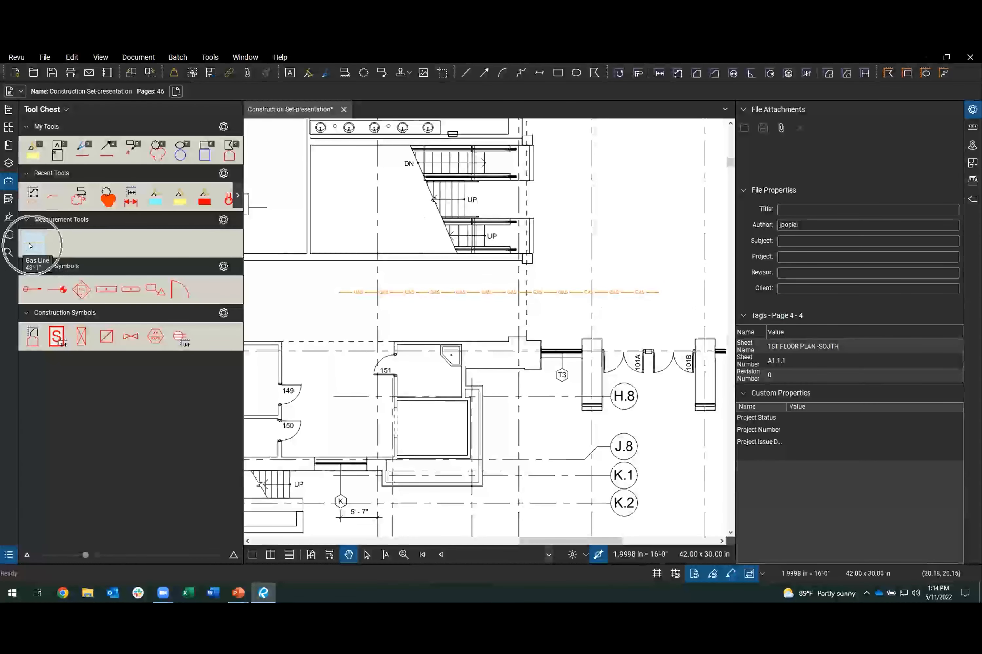
left_click(29, 245)
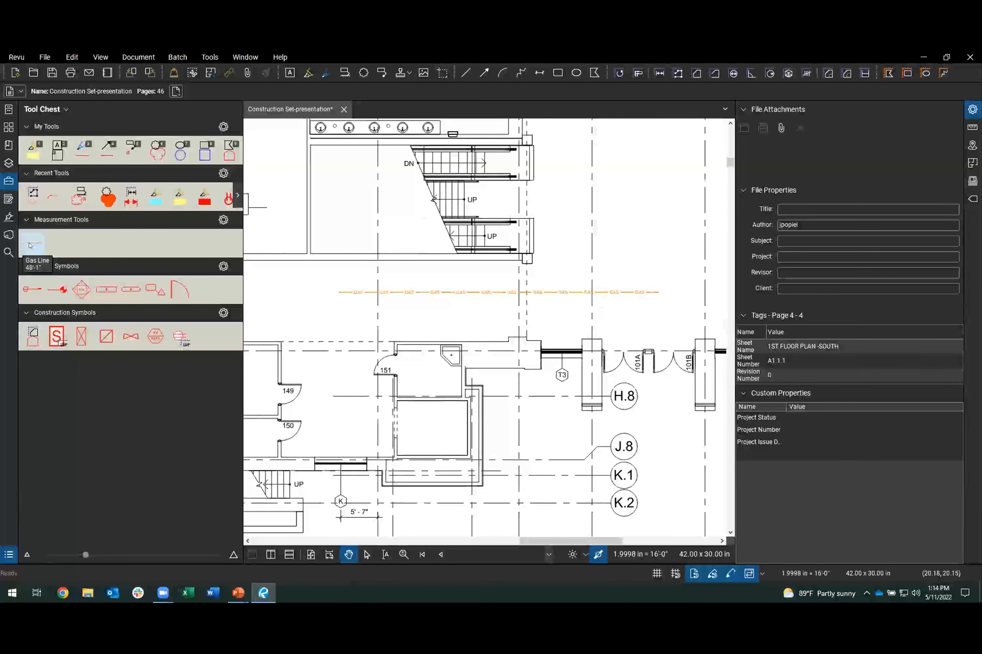
left_click(29, 246)
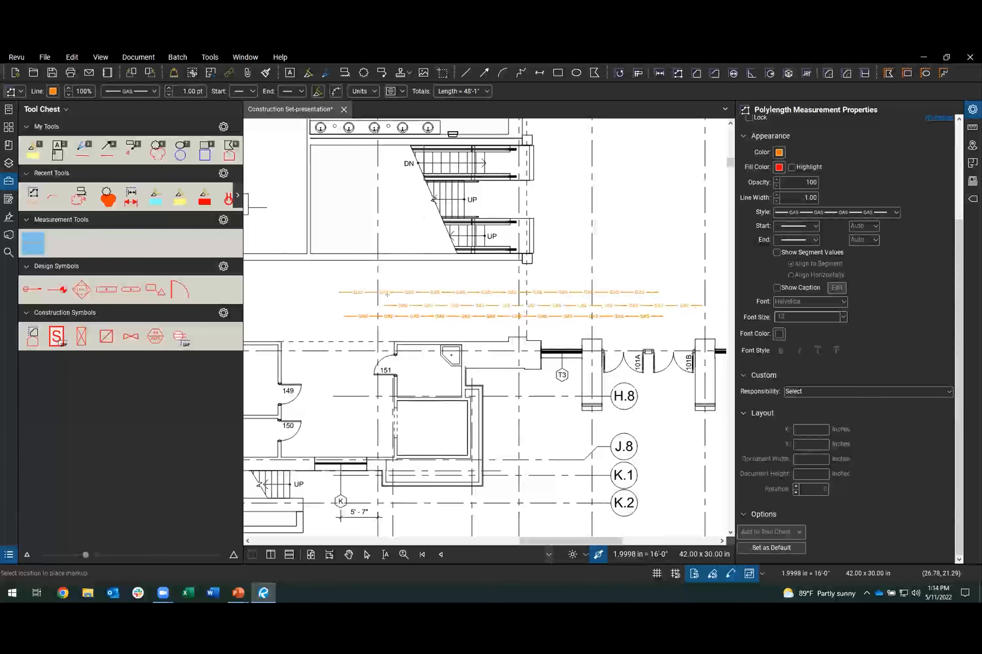
key("Escape")
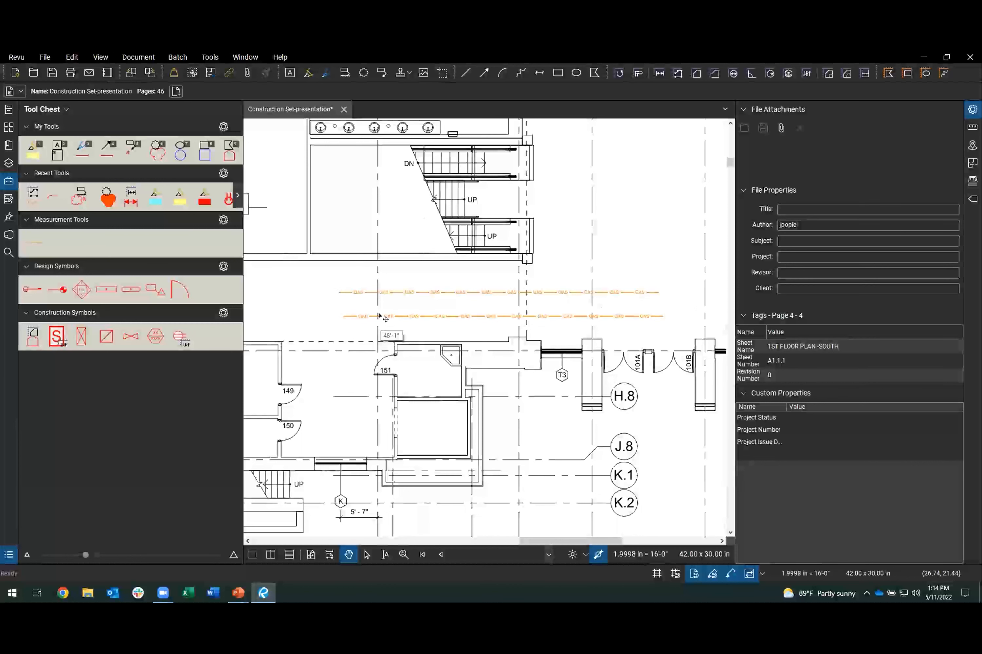
Switch the Gas Line tool in the Measurement Tools set from drawing mode to properties mode.
left_click(34, 245)
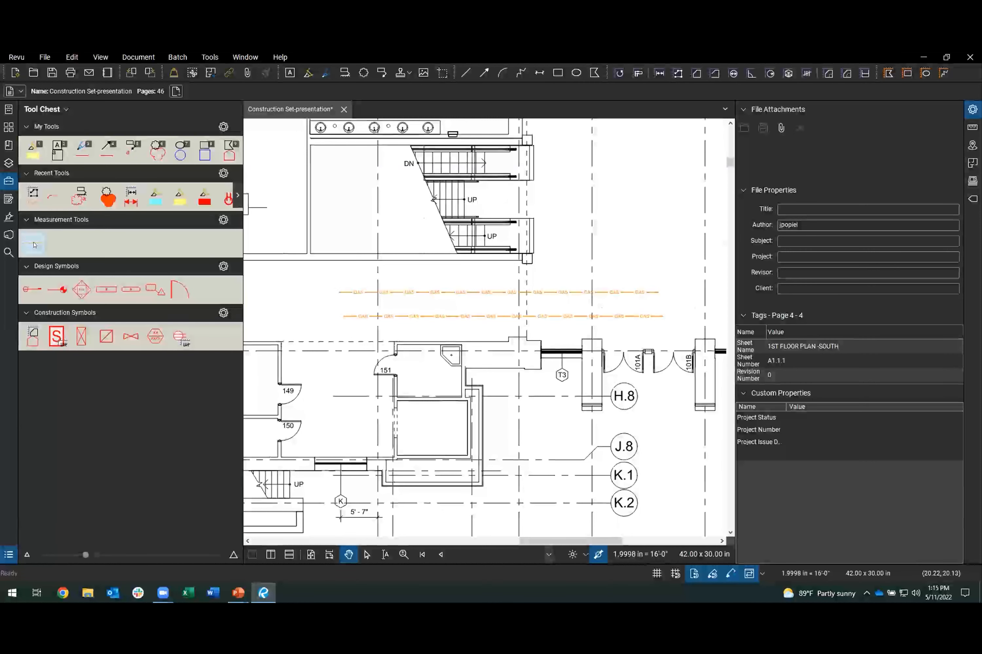
left_click(34, 245)
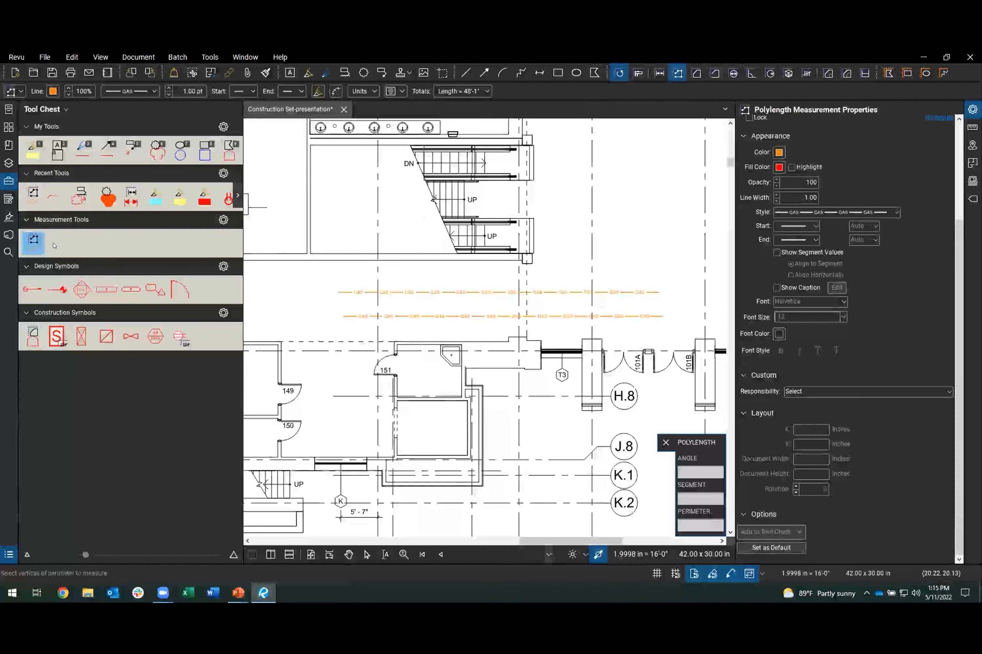
left_click(42, 241)
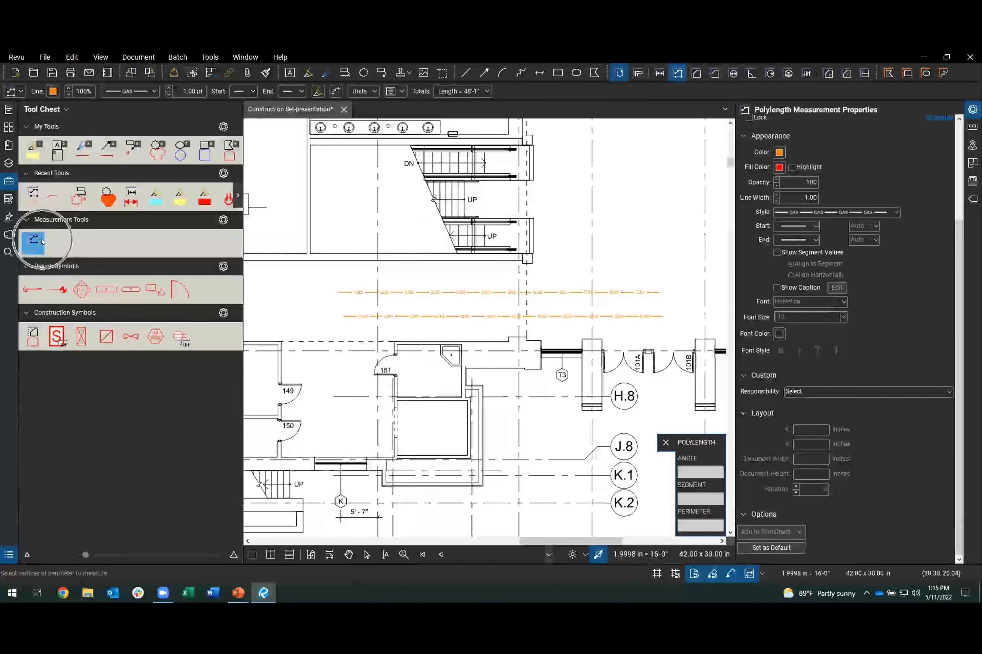
left_click(43, 242)
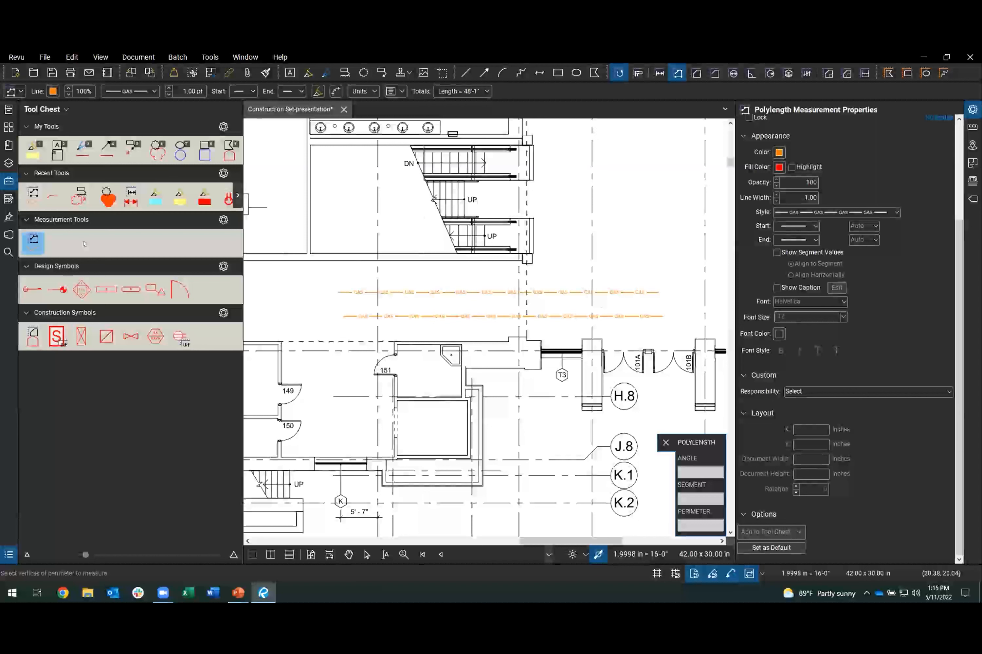
Copy the Gas Line tool from Recent Tools into the Measurement Tools set and delete the duplicate.
left_click(34, 195)
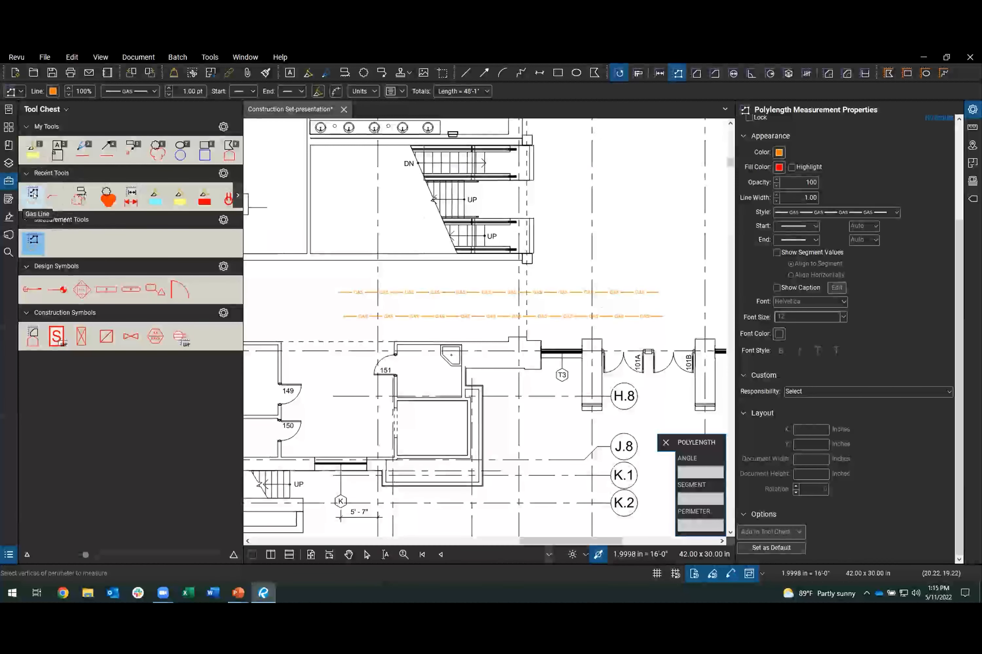
left_click_drag(34, 195, 68, 250)
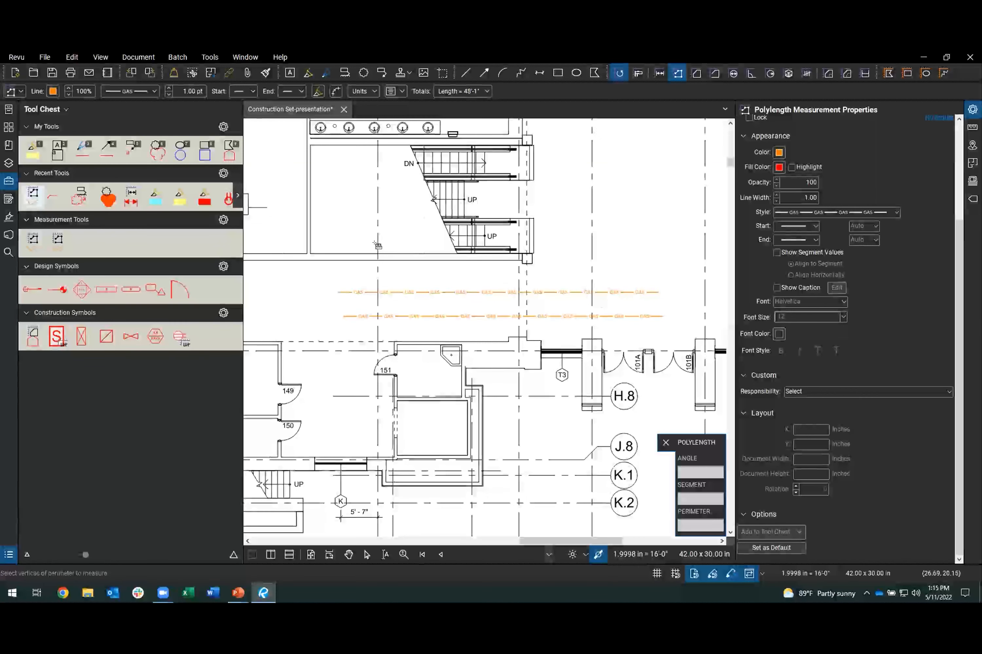
right_click(57, 239)
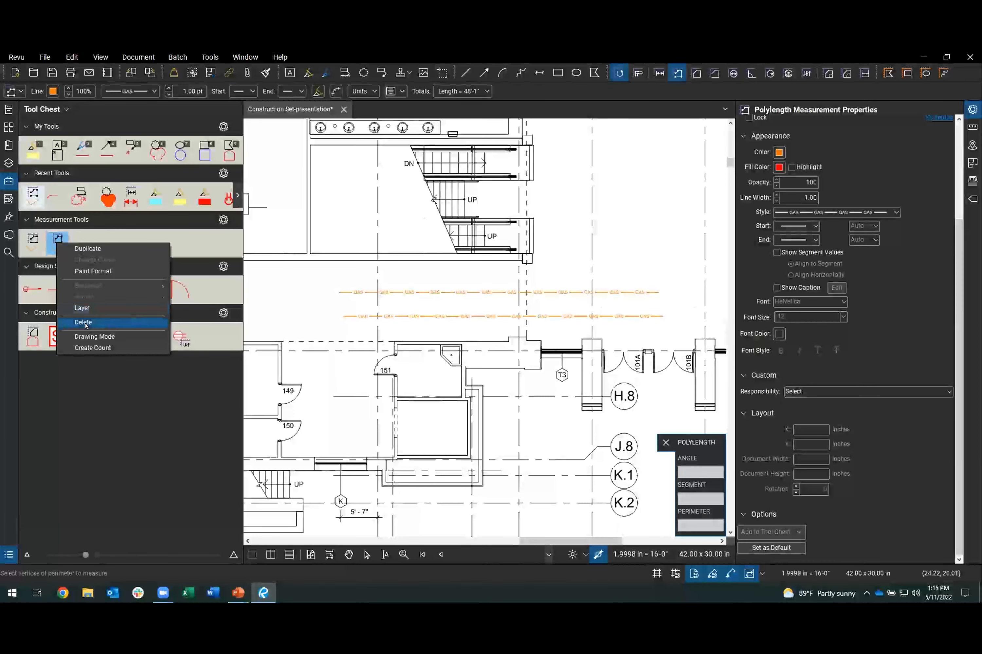
left_click(127, 323)
Draw a seven-segment zigzag gas line about 82 ft long above the two straight gas lines, using the Gas Line tool from Measurement Tools.
left_click(32, 240)
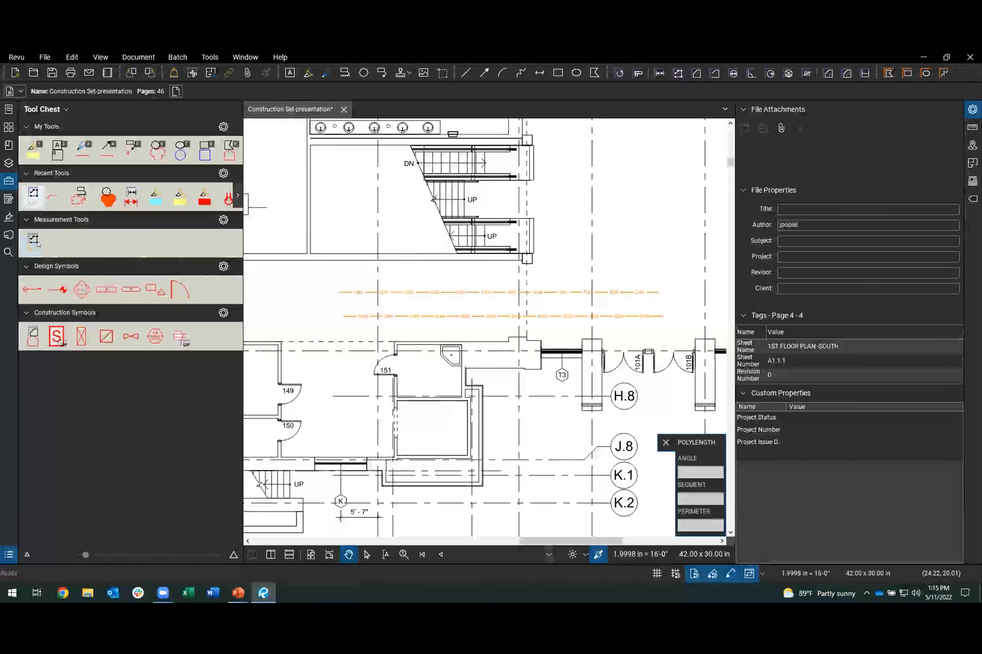
left_click(301, 279)
left_click(358, 219)
left_click(407, 280)
left_click(454, 219)
left_click(503, 280)
left_click(562, 218)
left_click(618, 264)
left_click(657, 218)
double_click(657, 219)
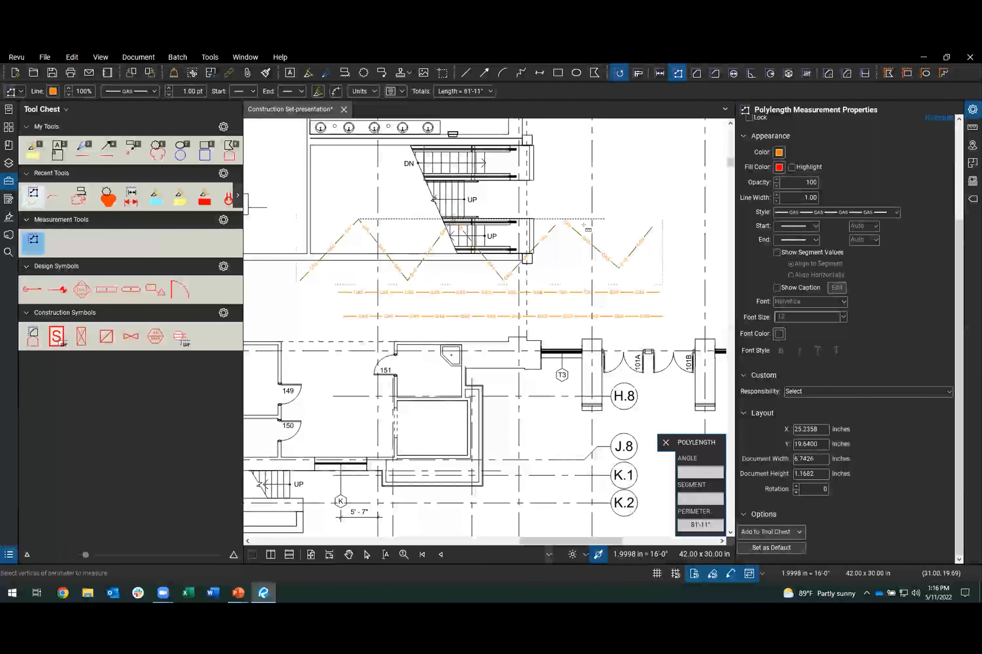
key("Escape")
Examine the zigzag gas line's labels on the drawing and the Gas Line measurements in the Markups List.
scroll(349, 230, "up", 2)
scroll(349, 230, "up", 2)
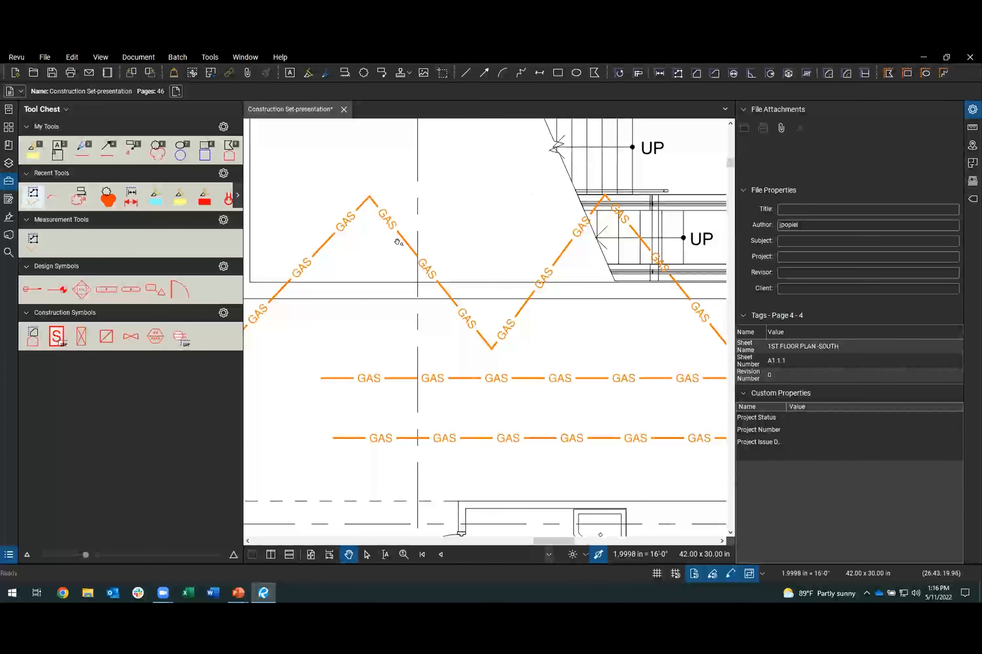
scroll(442, 298, "down", 2)
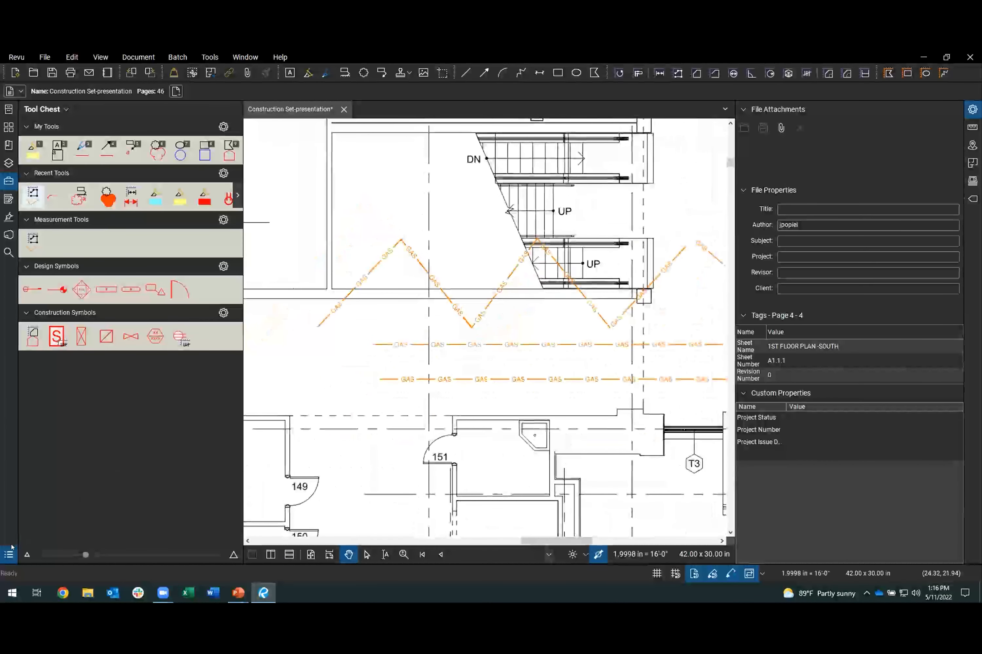
key("alt+l")
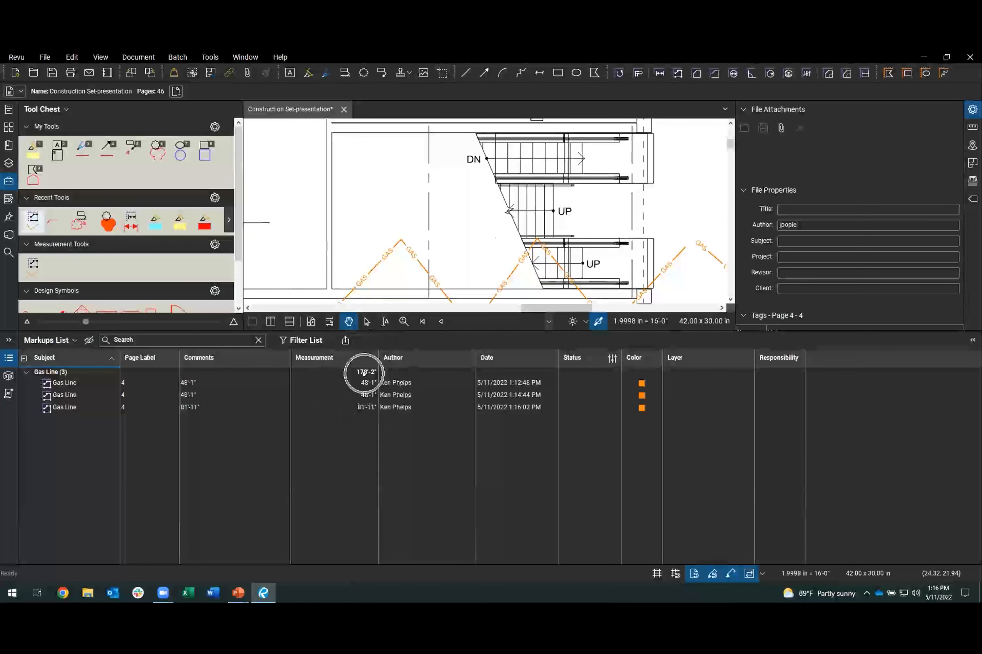
left_click(486, 328)
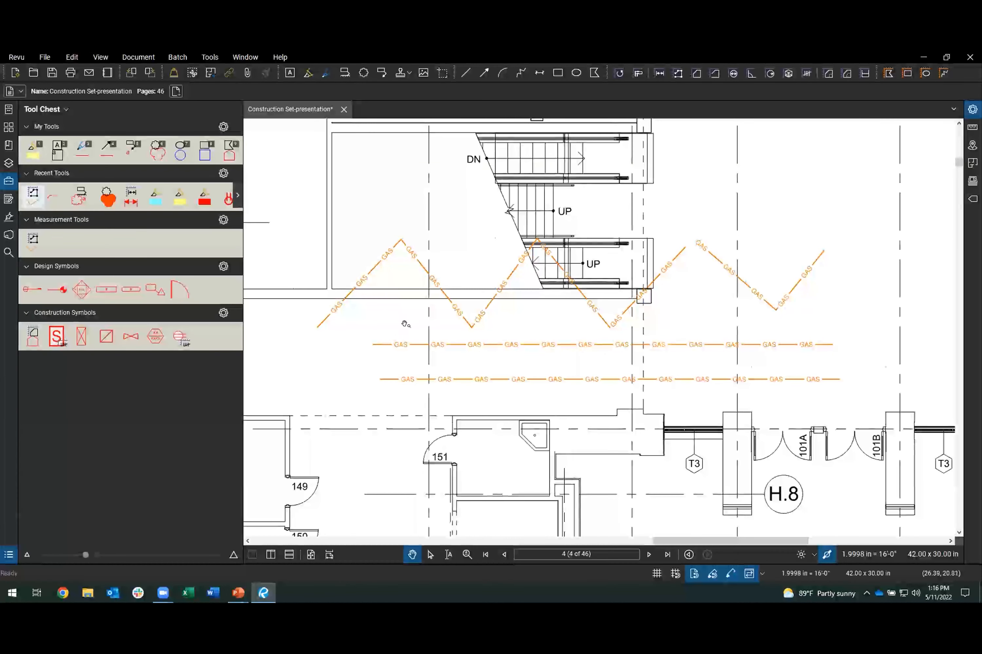
Draw a rectangular area measurement about 19 ft by 15 ft in the open floor space above the gas lines.
mouse_move(666, 202)
left_mouse_down()
mouse_move(497, 283)
mouse_move(451, 285)
left_mouse_up()
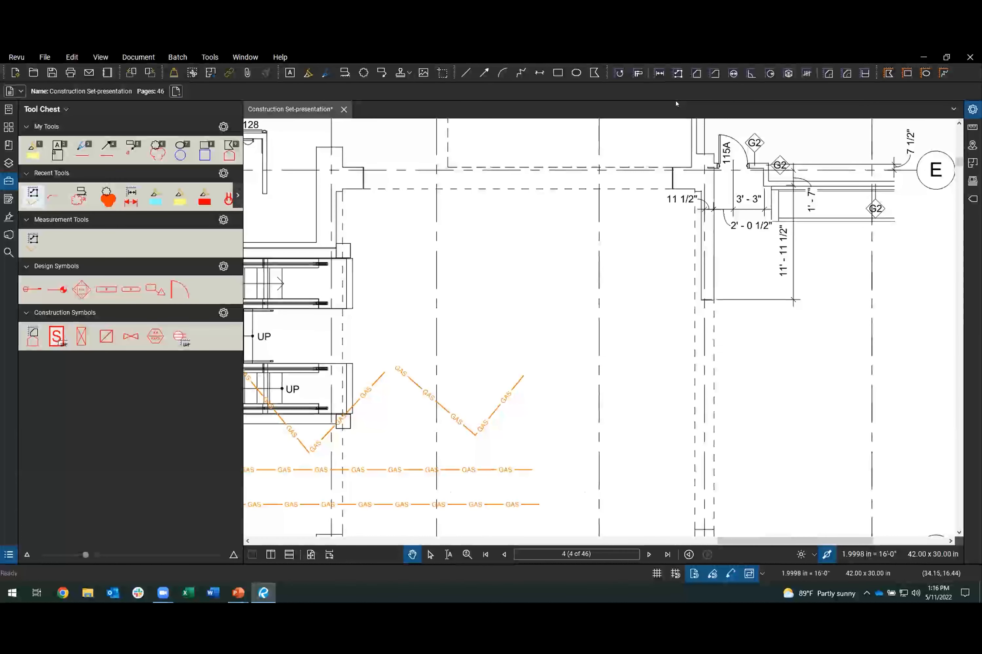
left_click(696, 73)
left_click_drag(475, 210, 654, 349)
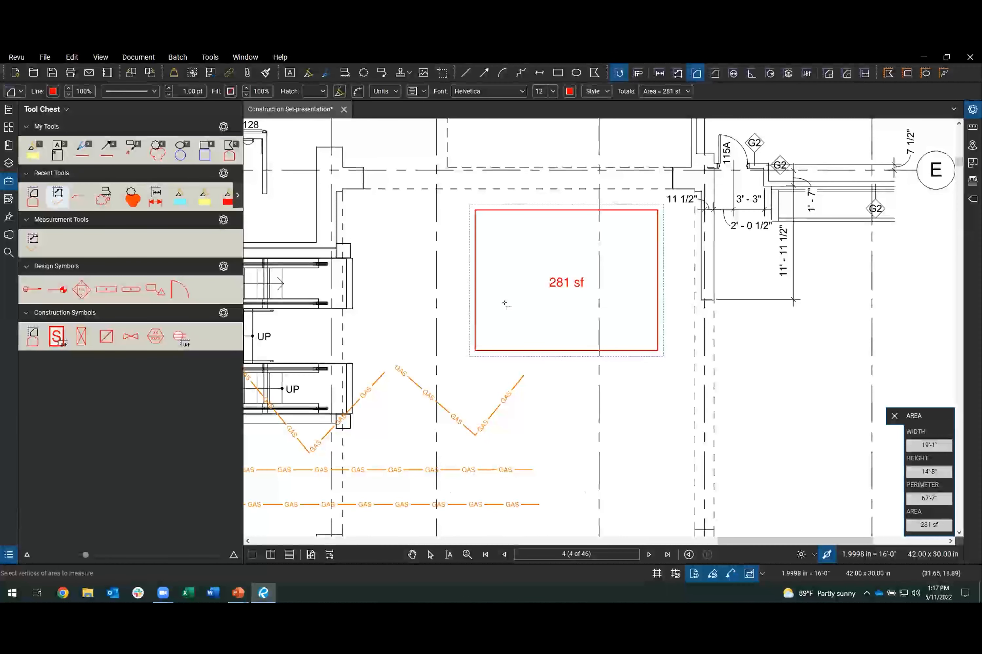
key("Escape")
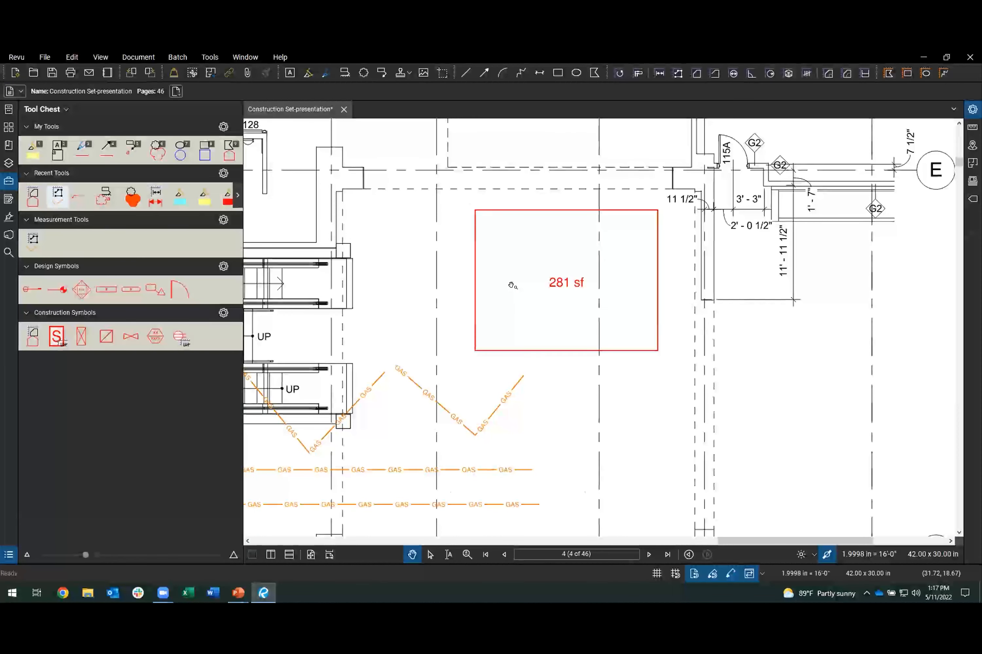
Show the rectangular area measurement's properties and set its subject to Carpet.
left_click(550, 285)
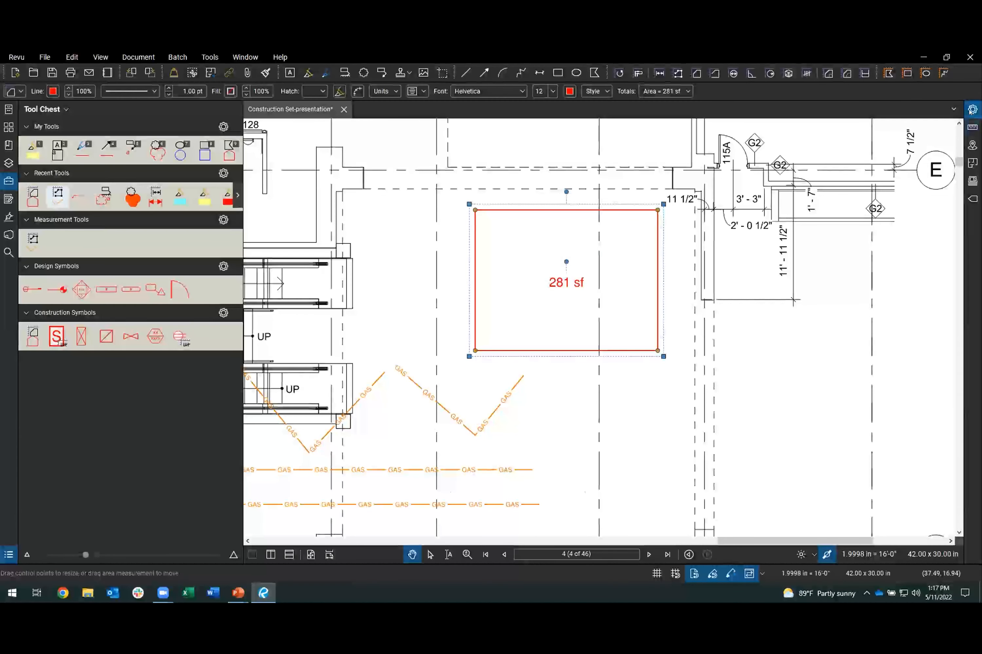
left_click(972, 109)
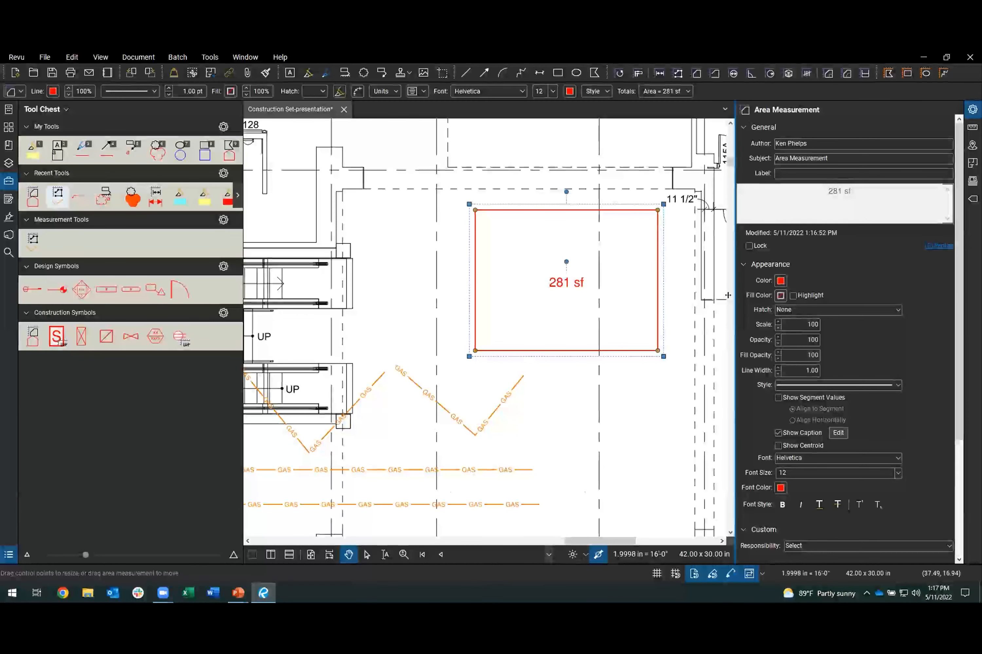
left_click_drag(683, 292, 620, 301)
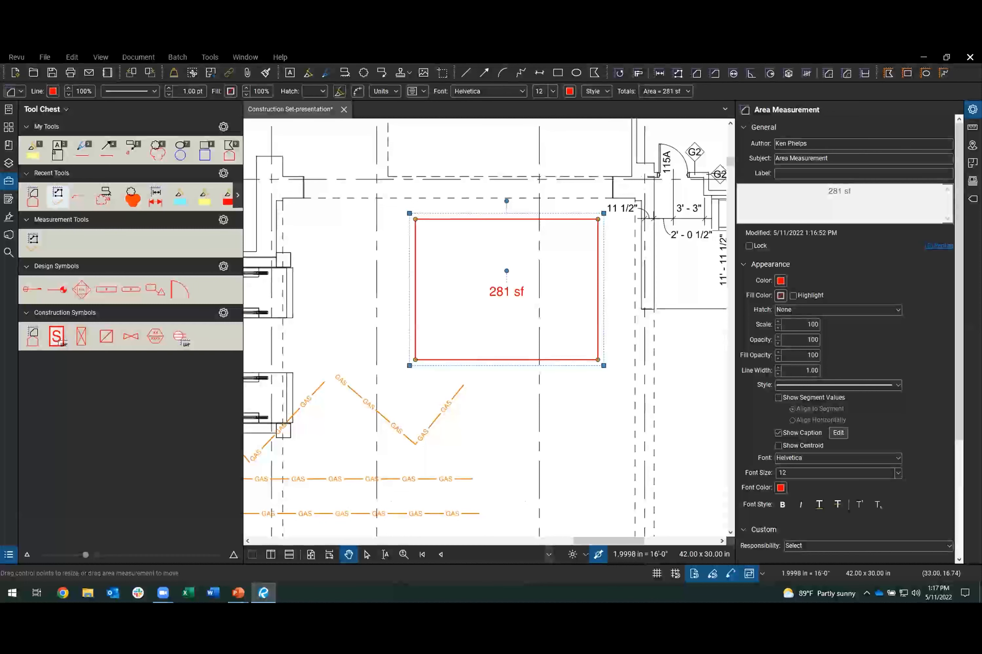
left_click(571, 173)
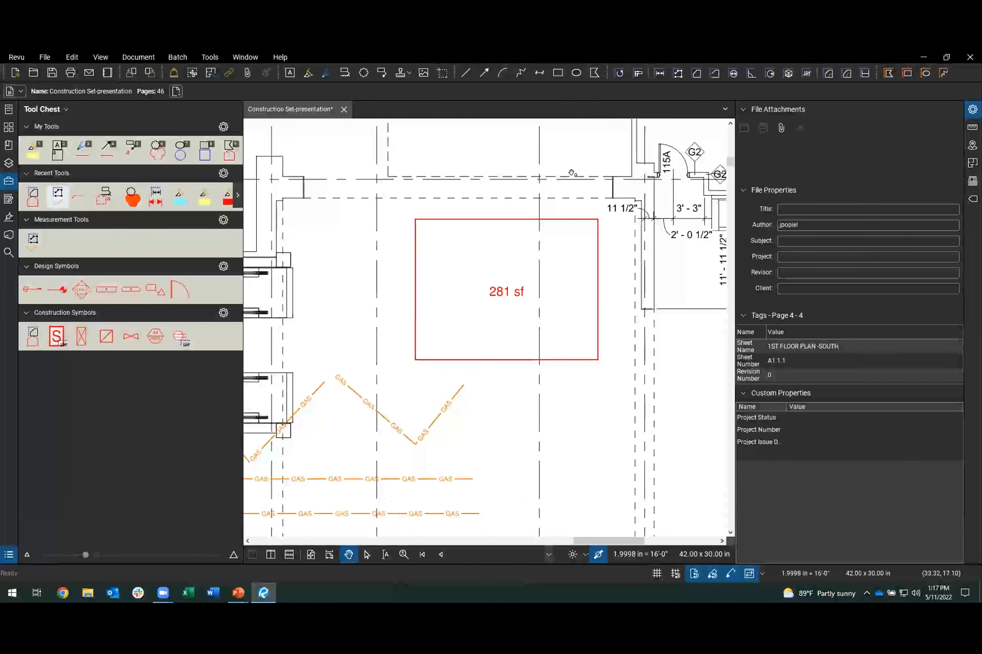
left_click_drag(571, 173, 558, 185)
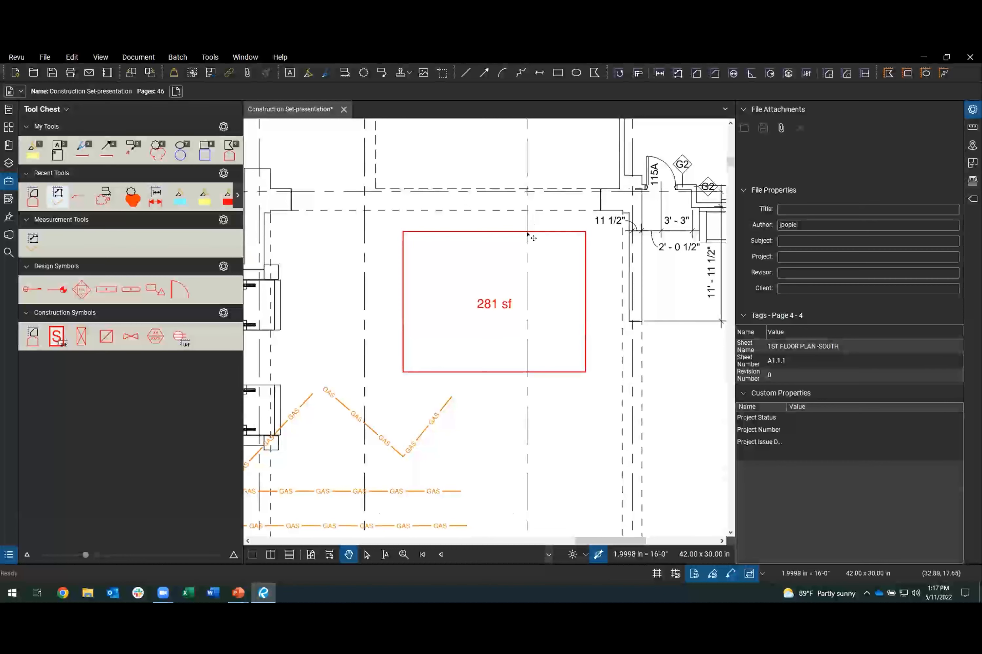
left_click(529, 233)
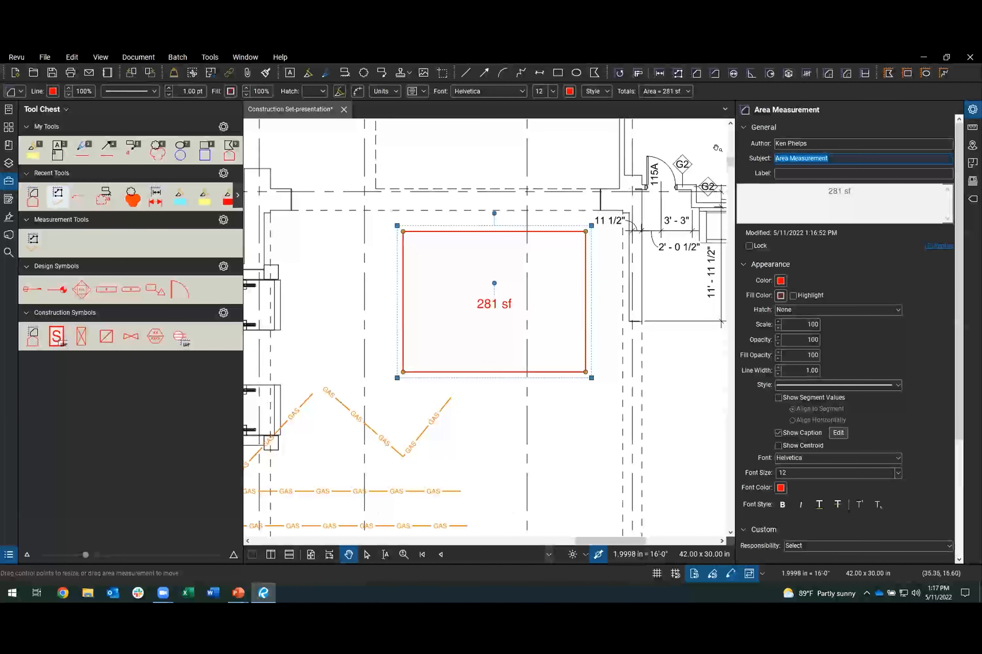
type("Carpet")
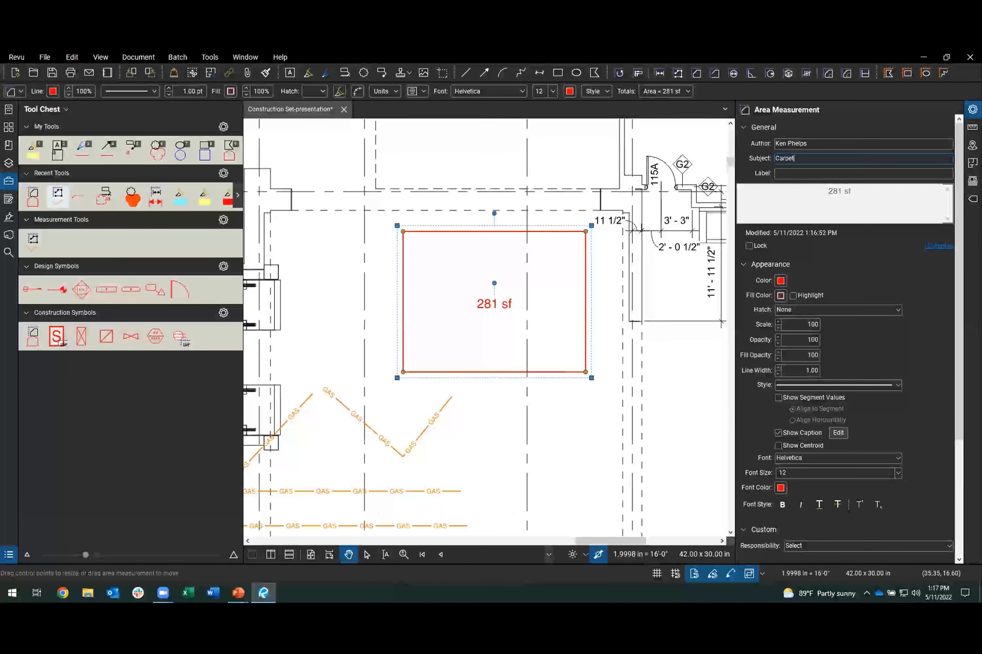
Set both the line color and the caption font color of the Carpet area to green.
left_click(780, 281)
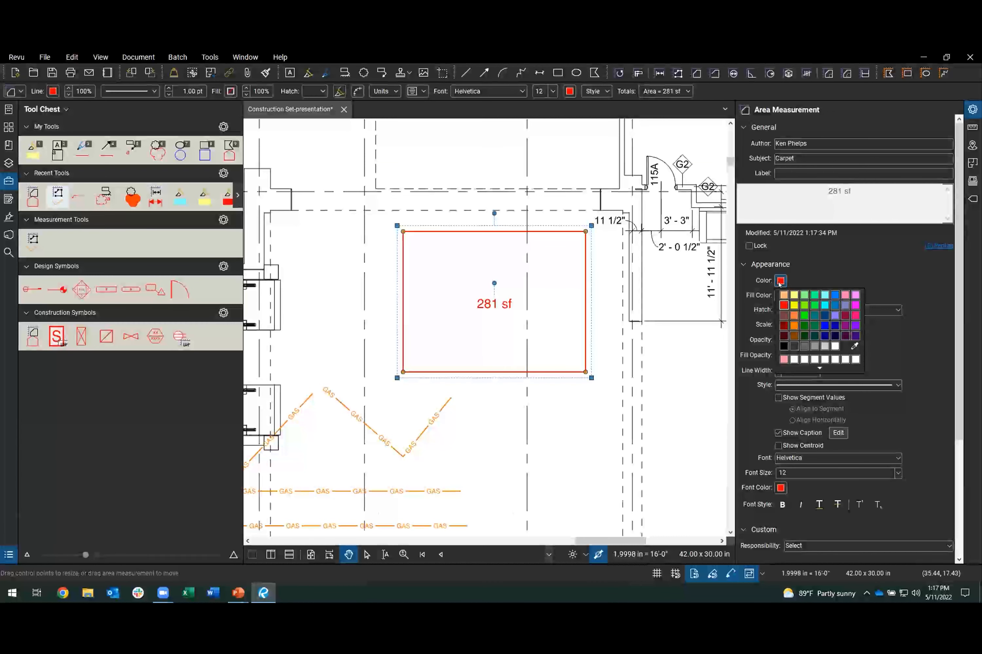
left_click(814, 307)
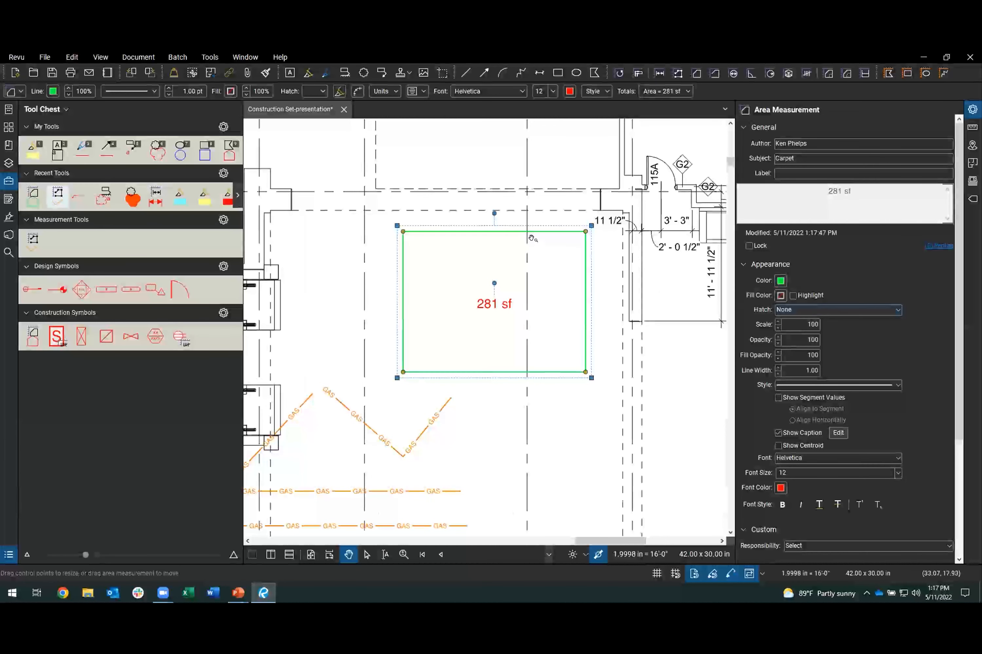
left_click(780, 489)
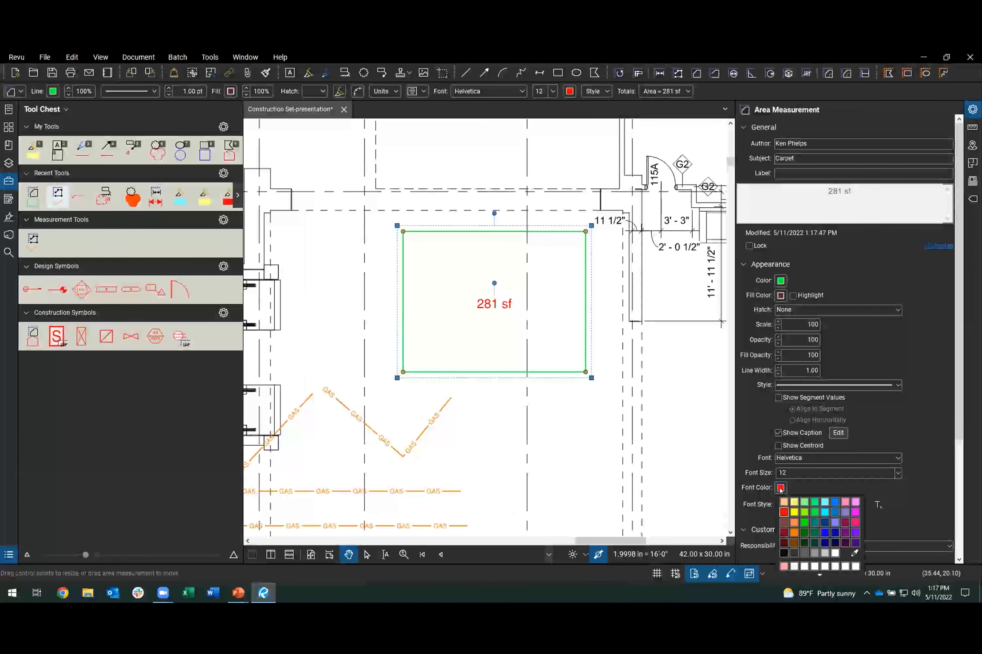
left_click(815, 514)
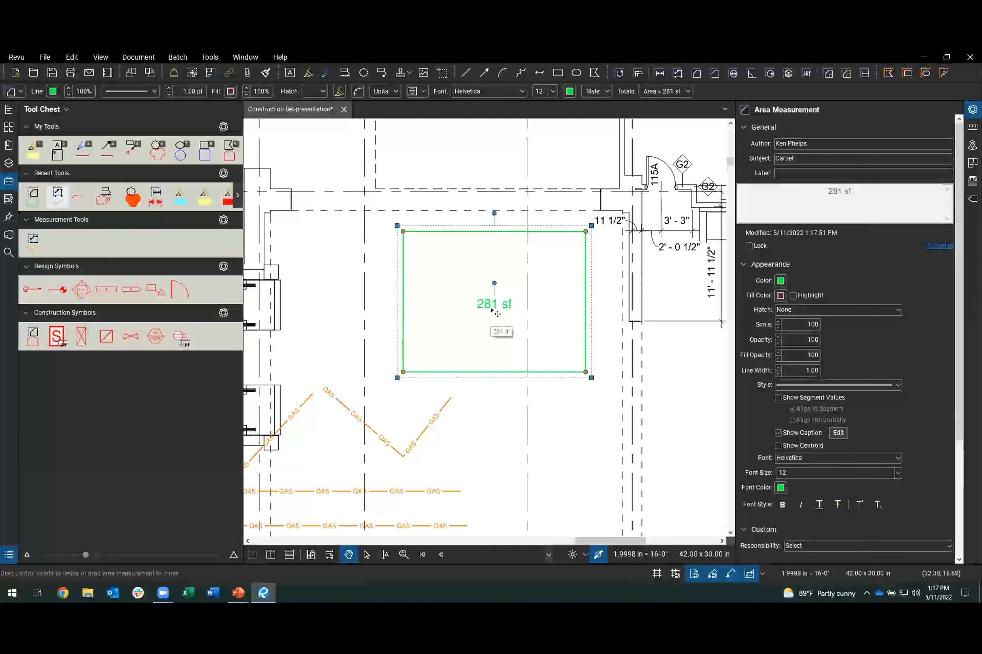
Give the Carpet area a light green fill and turn on highlight for it.
scroll(494, 313, "up", 2)
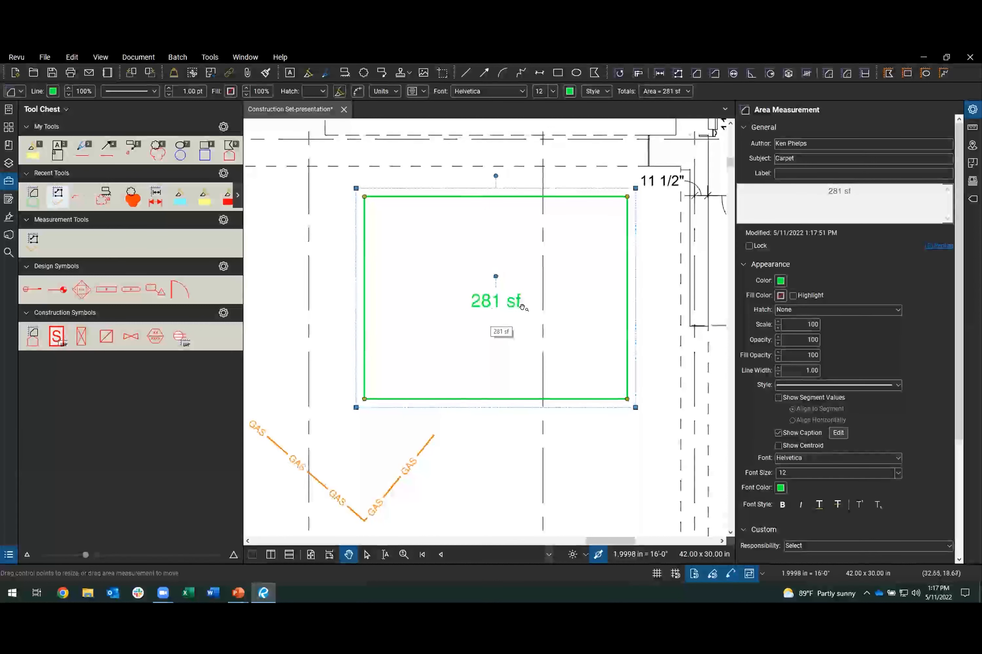
left_click(781, 296)
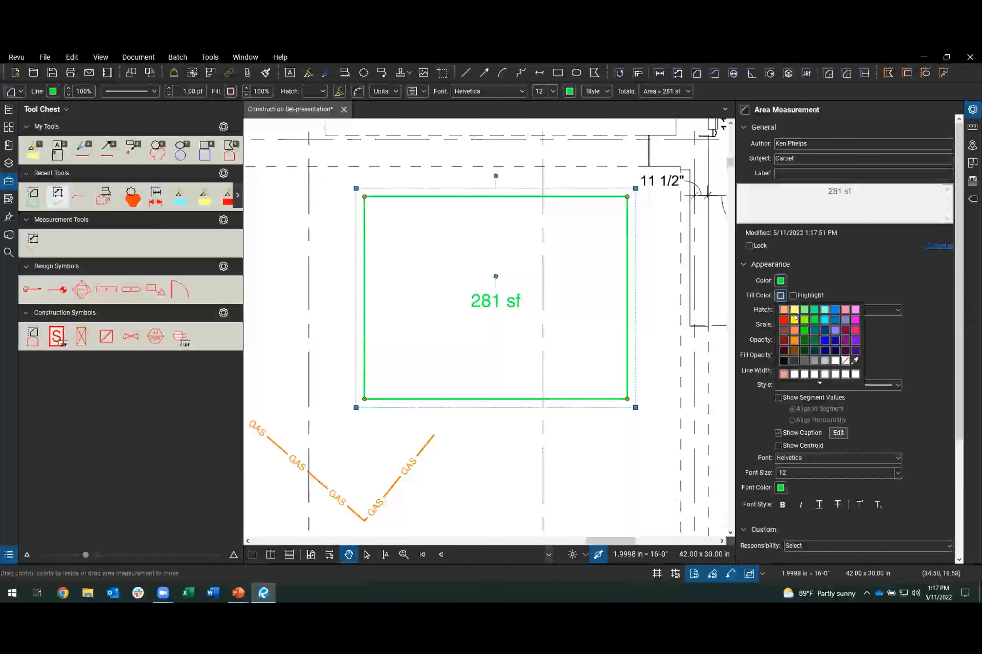
left_click(804, 310)
left_click(793, 296)
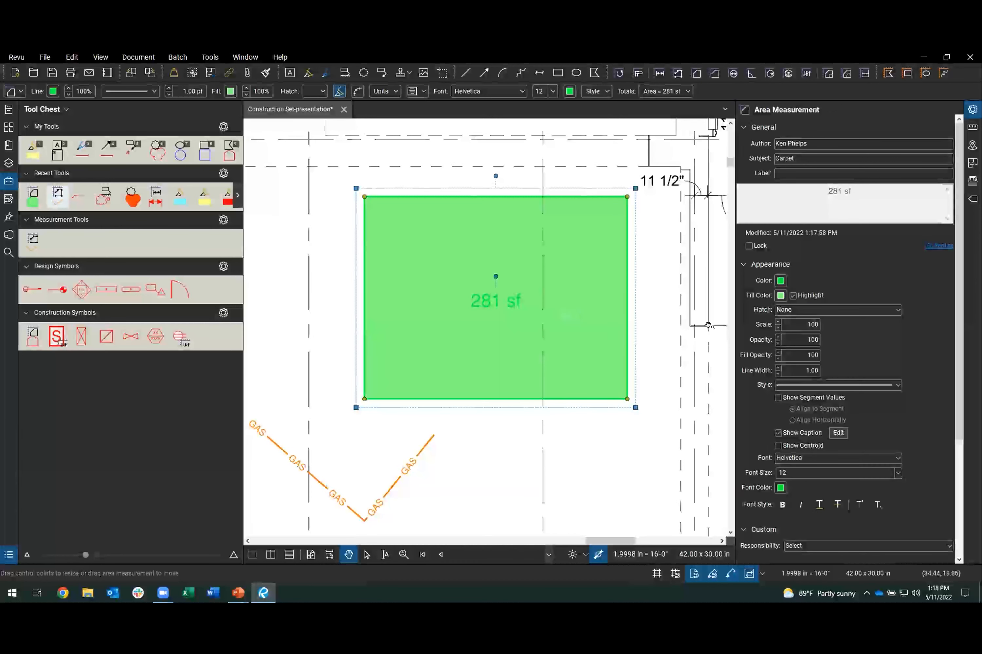
Lower the Carpet area's fill opacity to 20 and deselect the measurement.
left_click(777, 358)
left_click(778, 358)
left_click(777, 359)
left_click(778, 359)
left_click(778, 358)
left_click(778, 359)
left_click(778, 358)
left_click(778, 358)
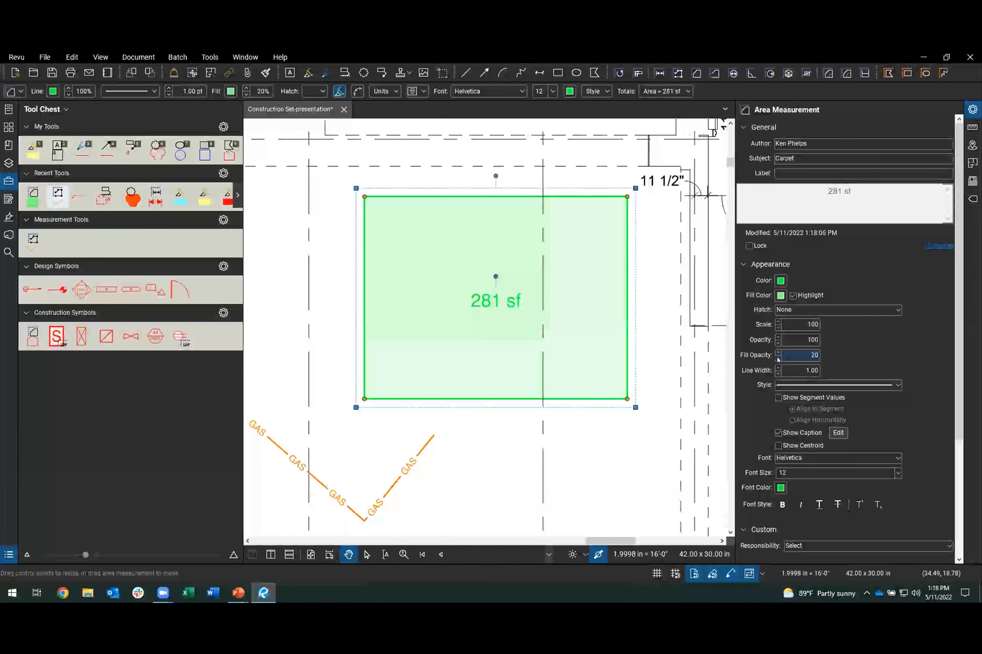
scroll(545, 304, "down", 2)
left_click(383, 297)
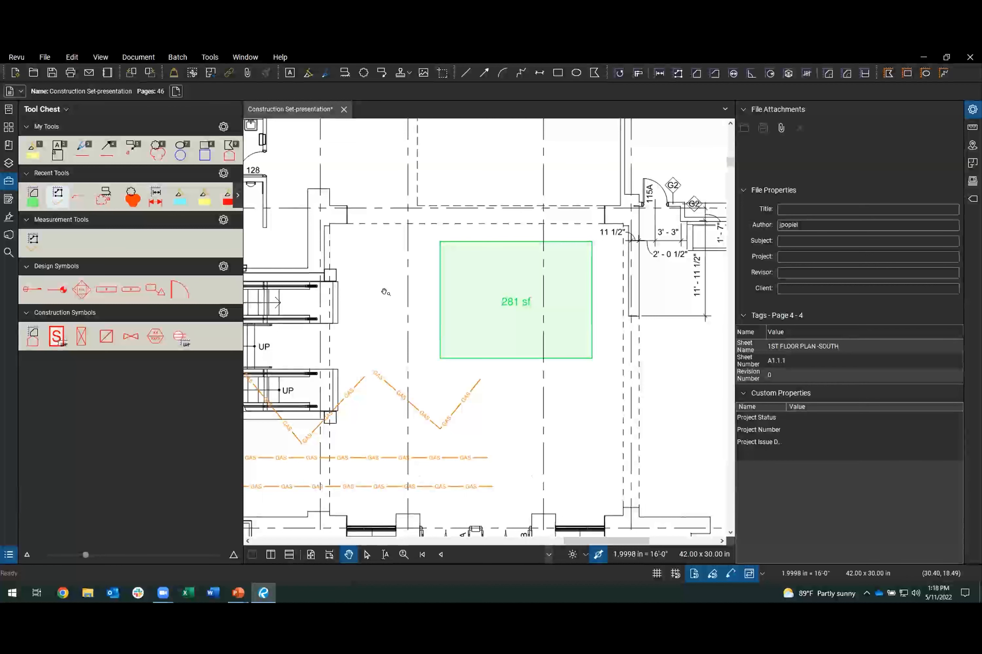
Add the Carpet area measurement to the Measurement Tools set and switch its new tool to properties mode.
left_click(516, 303)
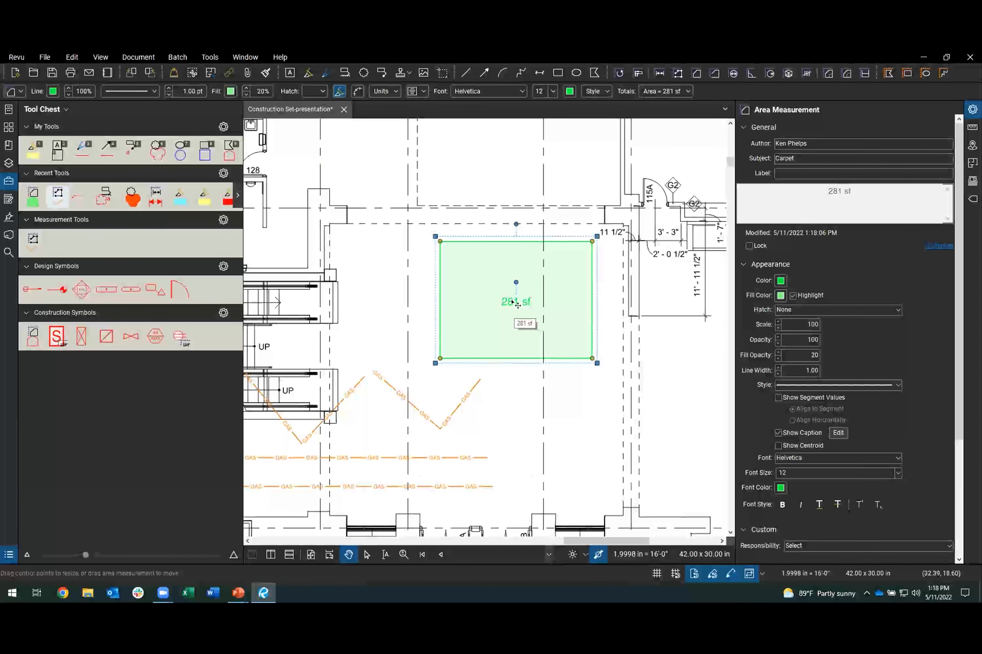
right_click(503, 303)
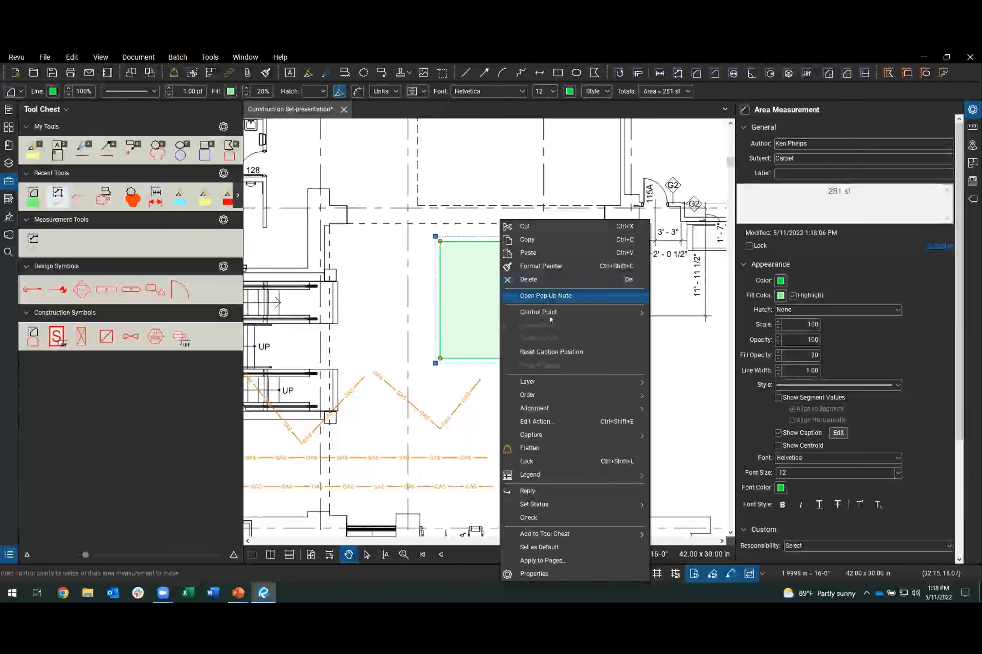
mouse_move(582, 532)
left_click(721, 545)
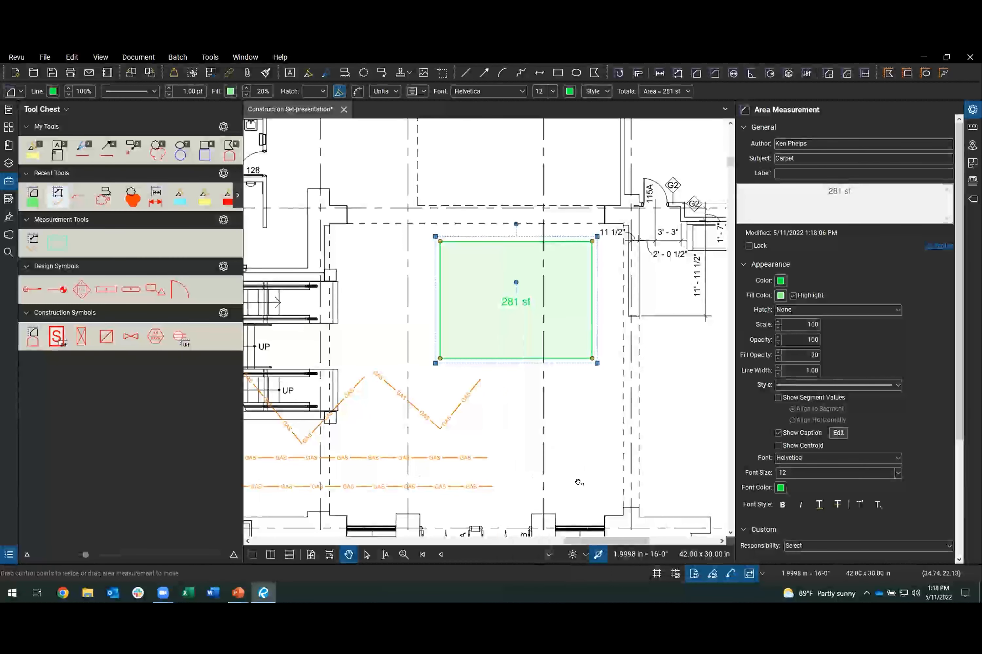
left_click(56, 241)
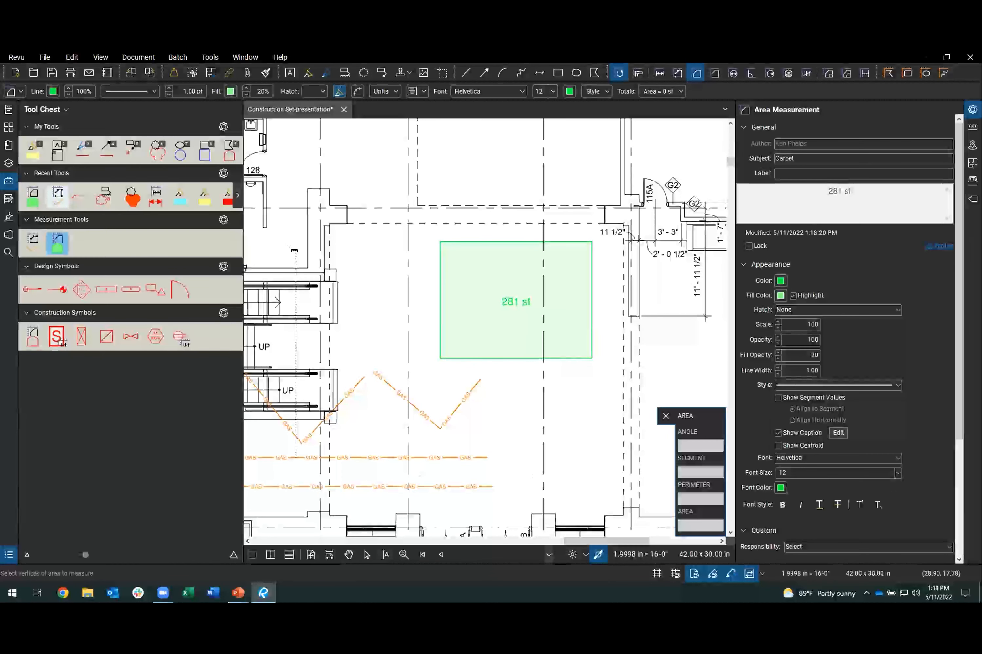
left_click(58, 241)
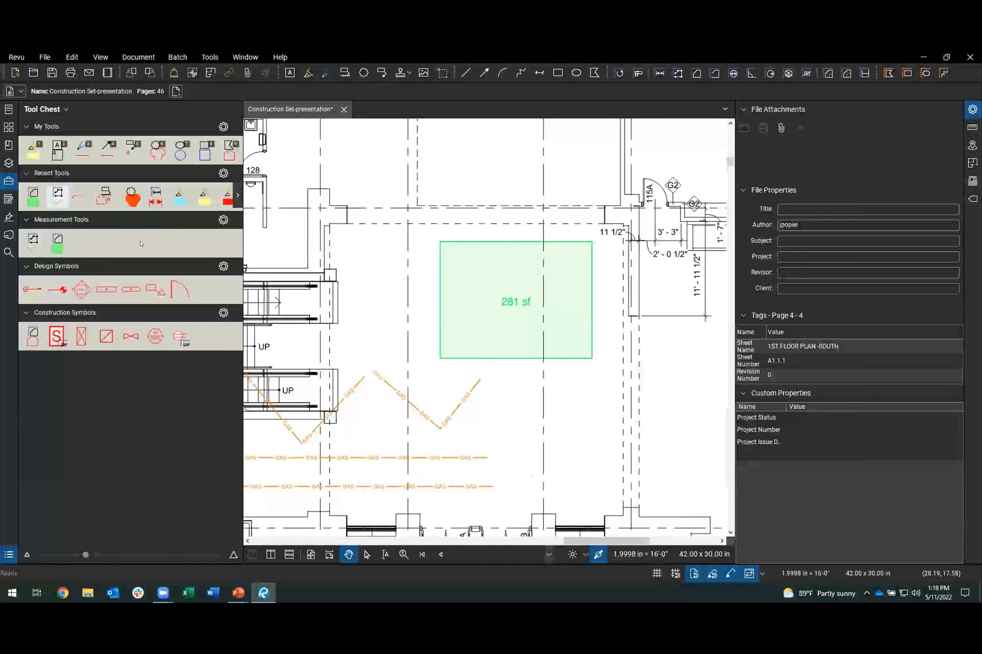
Display the Measurement Tools set in detail view.
left_click(224, 220)
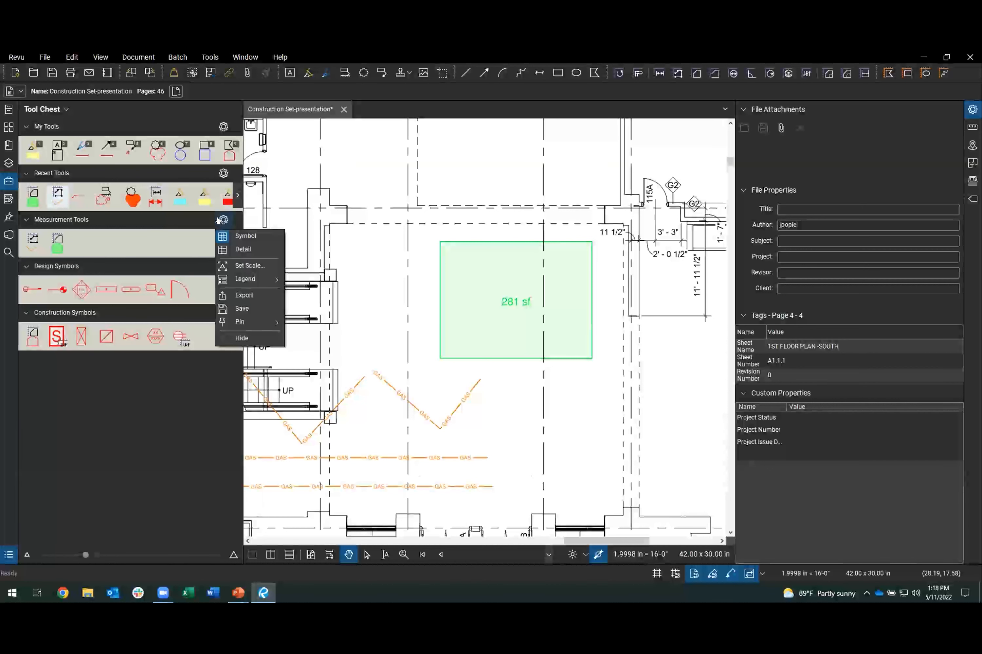
left_click(239, 251)
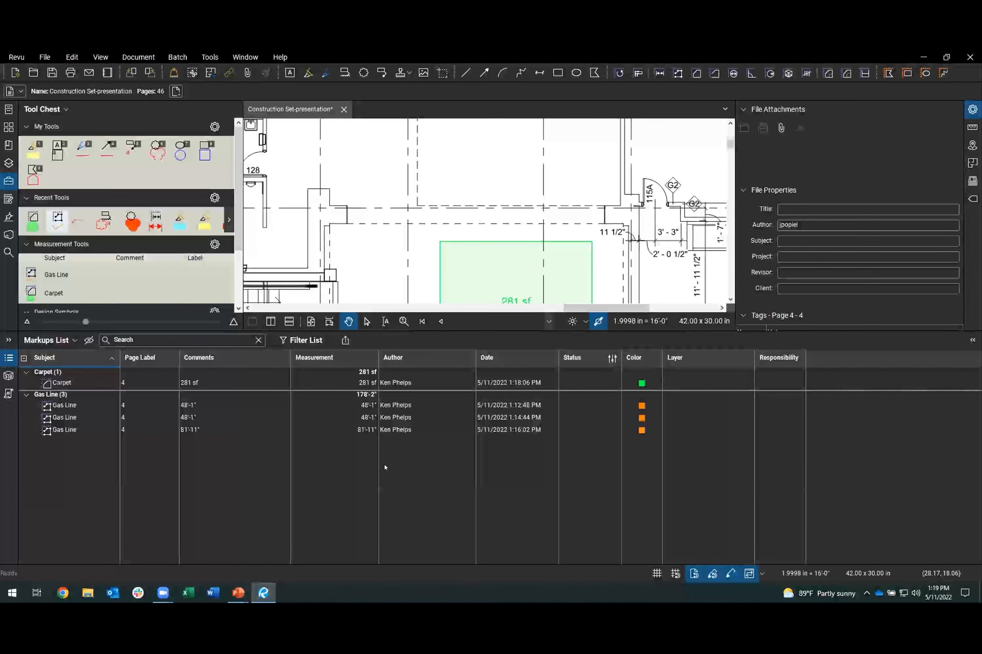
Measure two rectangular areas above the existing Carpet area with the Carpet tool, about 68 sf and 51 sf.
left_click(55, 292)
left_click_drag(371, 141, 460, 190)
left_click_drag(515, 140, 593, 184)
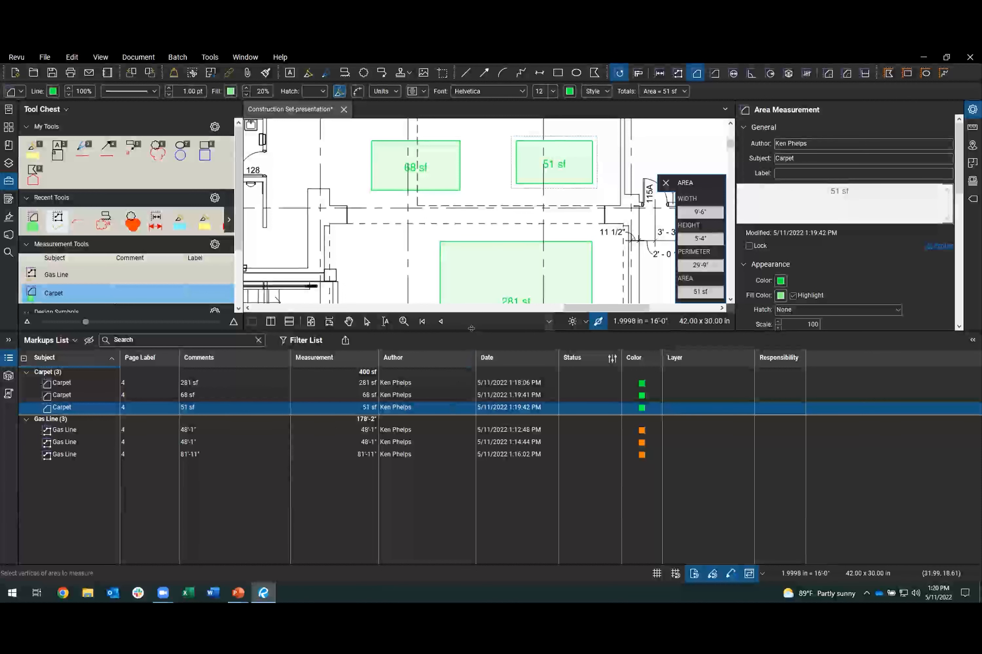
Collapse the Markups List to enlarge the drawing view and end the Carpet tool.
left_click_drag(470, 327, 471, 562)
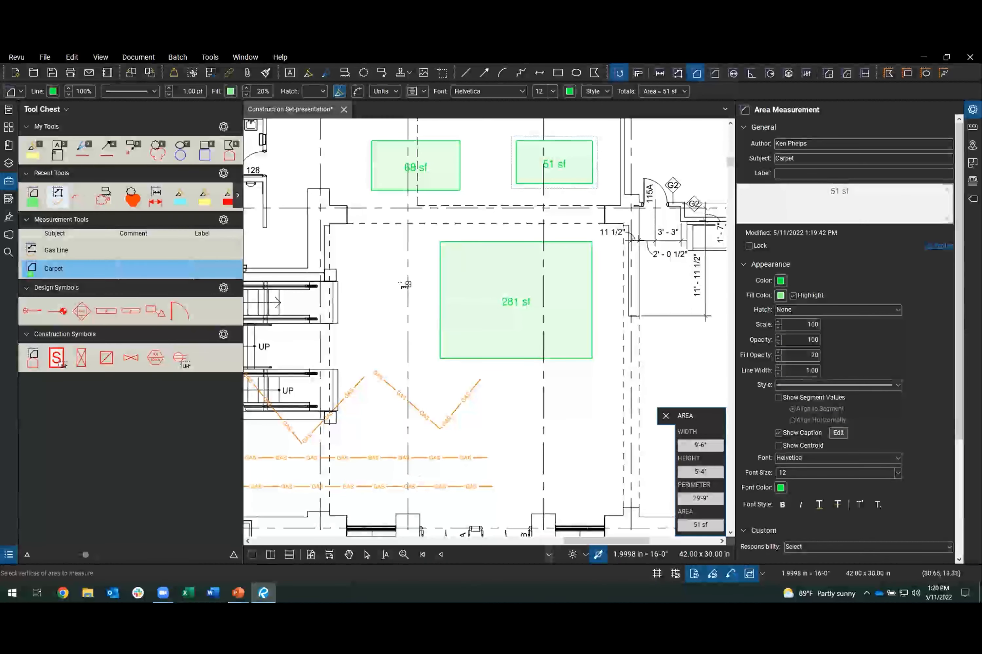
key("Escape")
key("Escape")
scroll(387, 271, "down", 1)
scroll(388, 271, "down", 1)
left_click_drag(326, 244, 407, 304)
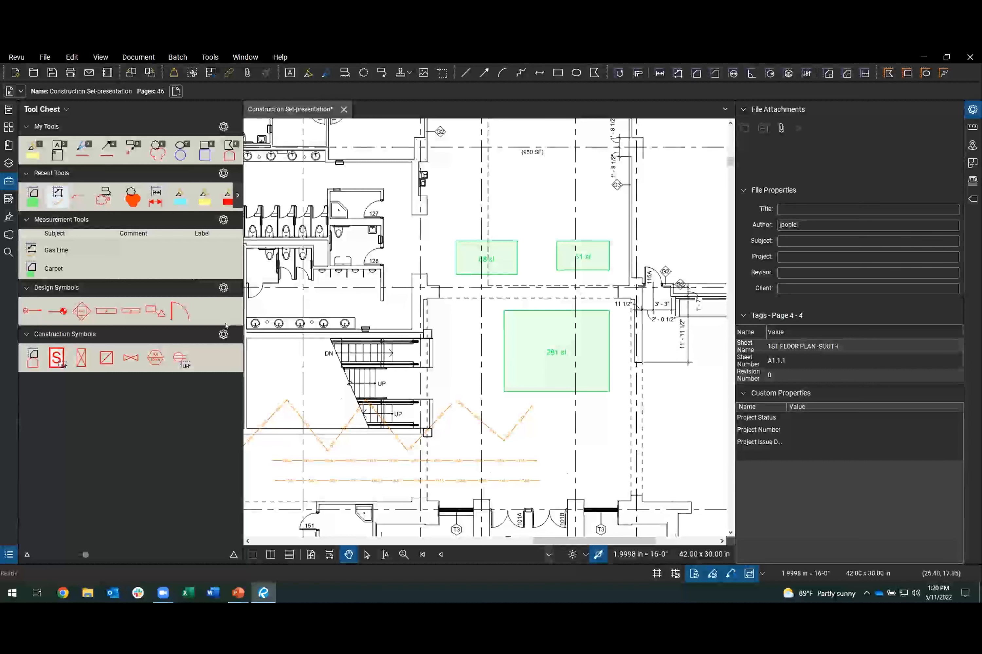
left_click(177, 309)
left_click(177, 309)
left_click(128, 358)
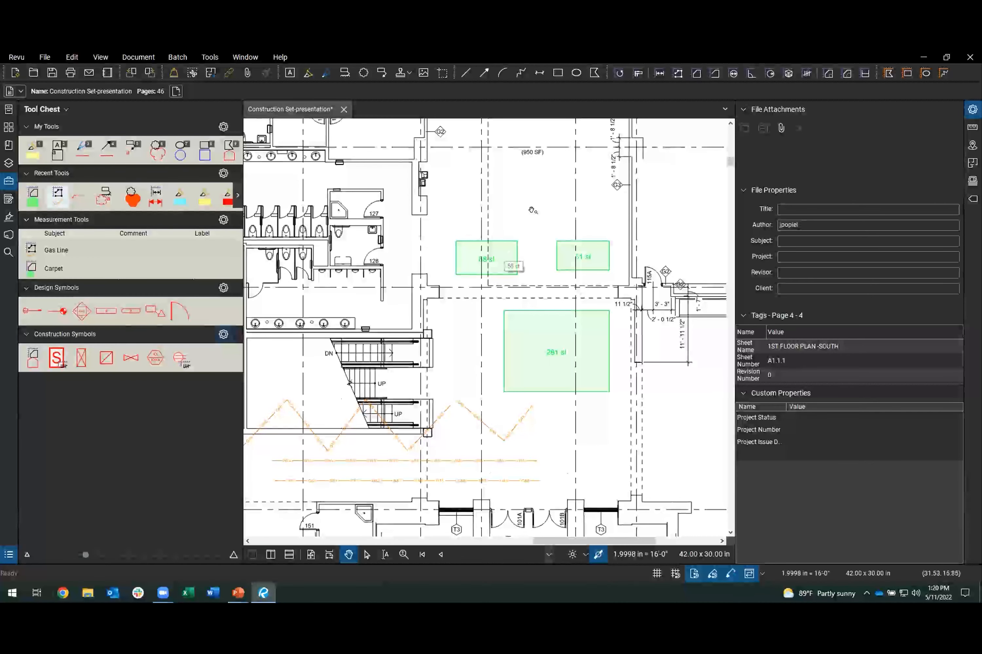
Draw a red rectangle about 0.78 by 0.43 inches in a blank area of the floor plan.
scroll(532, 210, "up", 6)
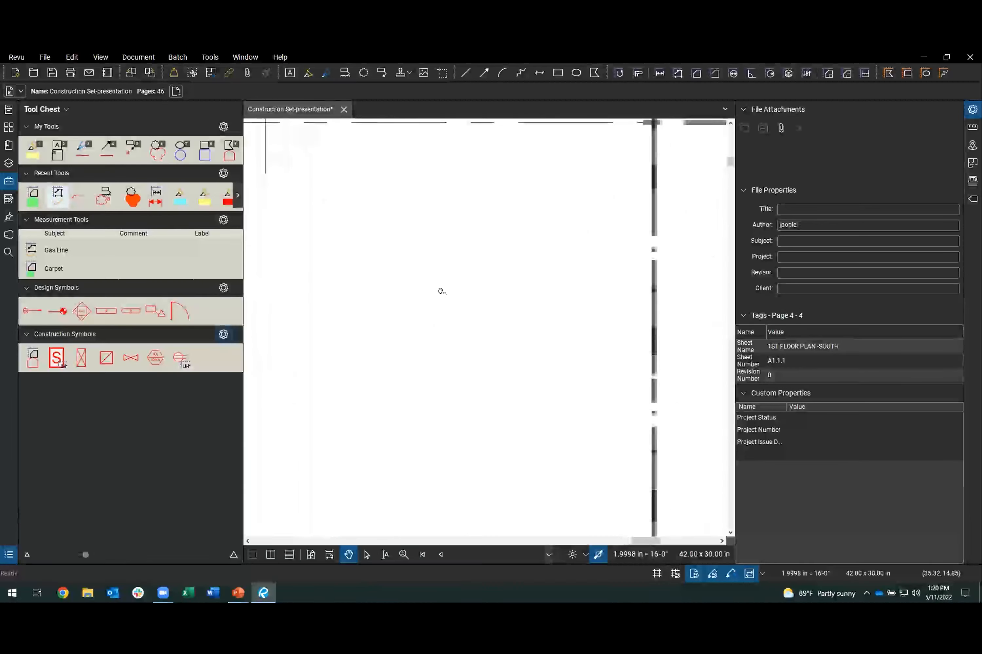
key("ctrl")
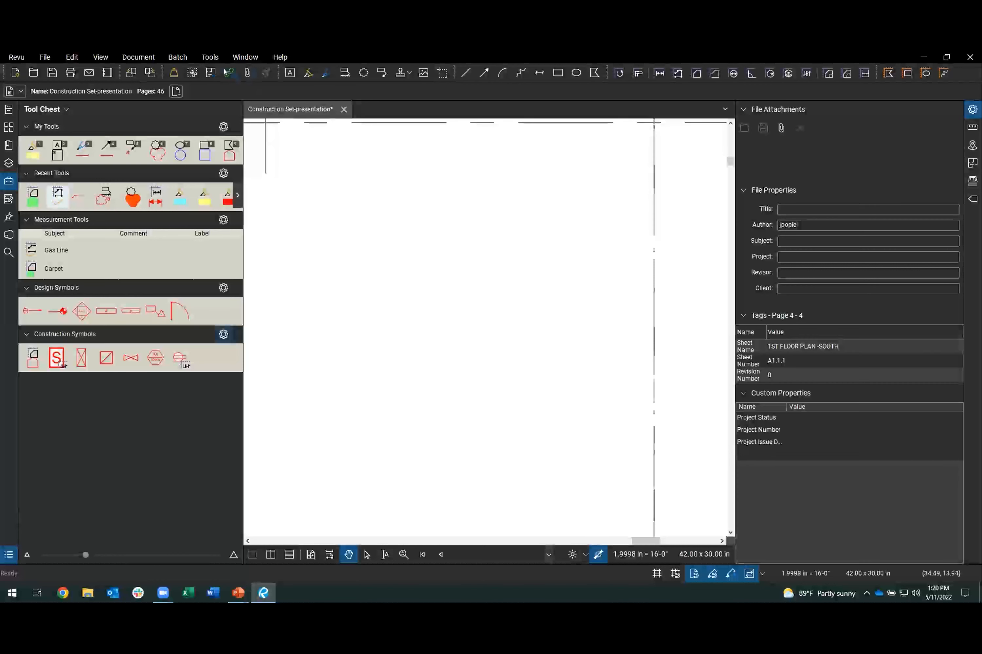
left_click(209, 57)
mouse_move(267, 74)
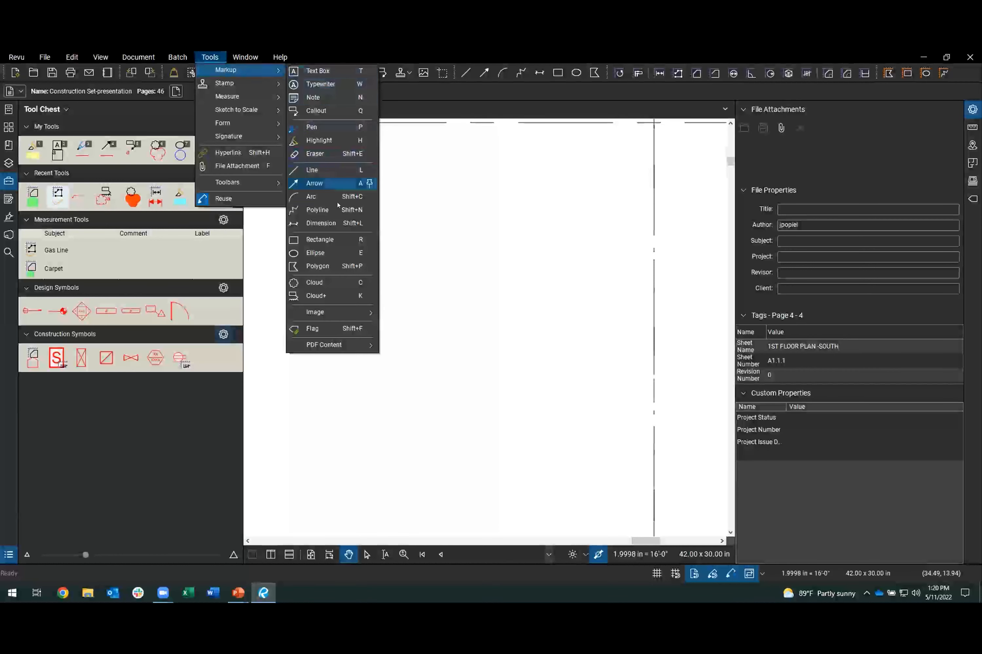
left_click(323, 243)
left_click_drag(390, 237, 538, 318)
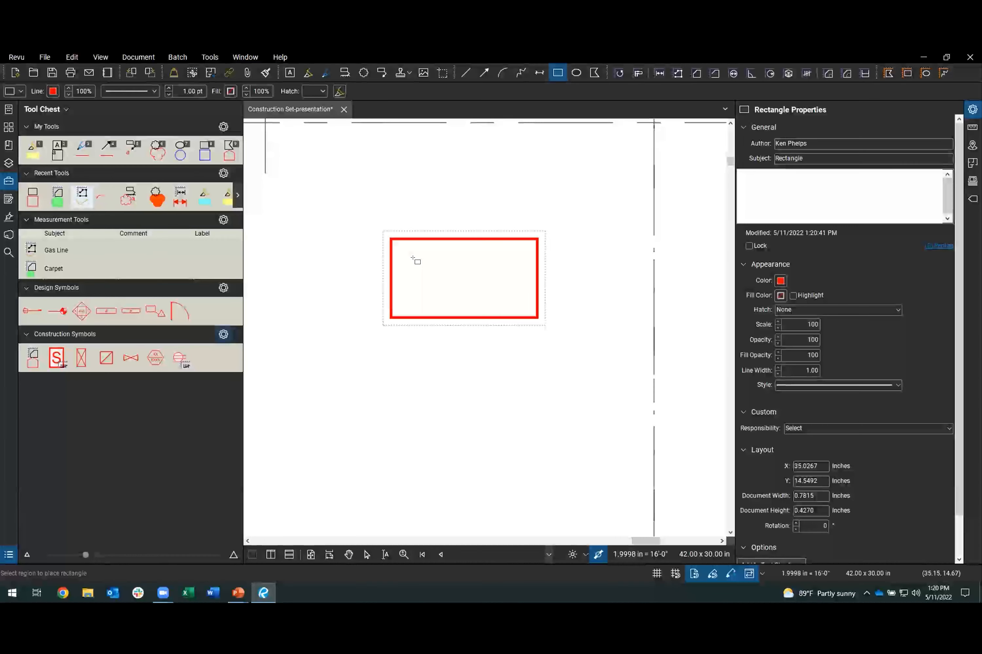
Draw two diagonal lines connecting the opposite corners of the red rectangle.
key("l")
left_click_drag(391, 240, 528, 317)
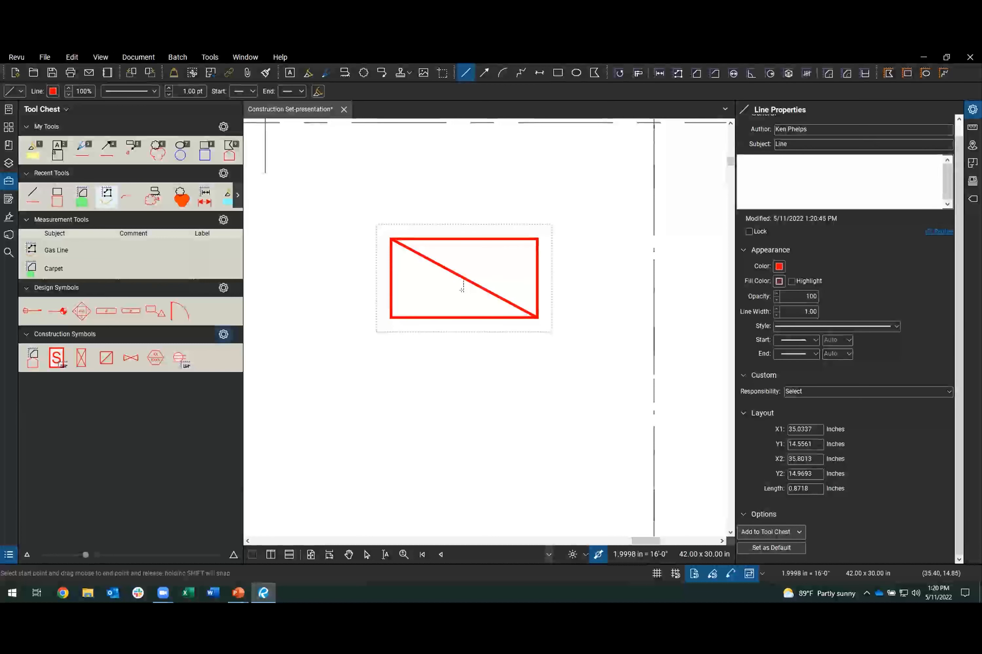
left_click_drag(537, 239, 391, 318)
key("Escape")
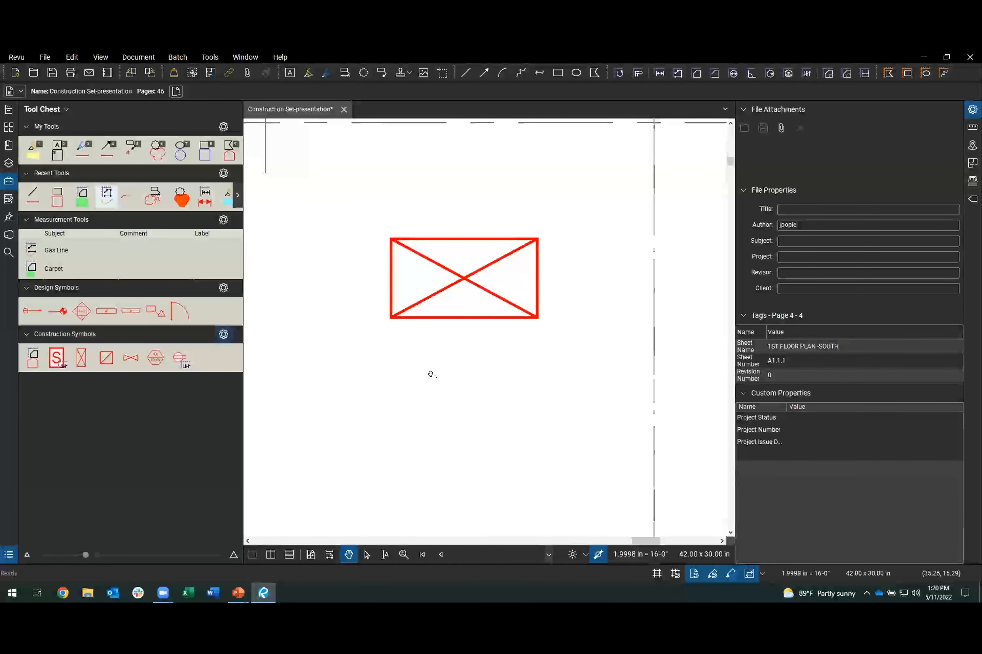
Select the rectangle together with its two diagonals and group them into one markup.
key("v")
left_click_drag(586, 219, 340, 345)
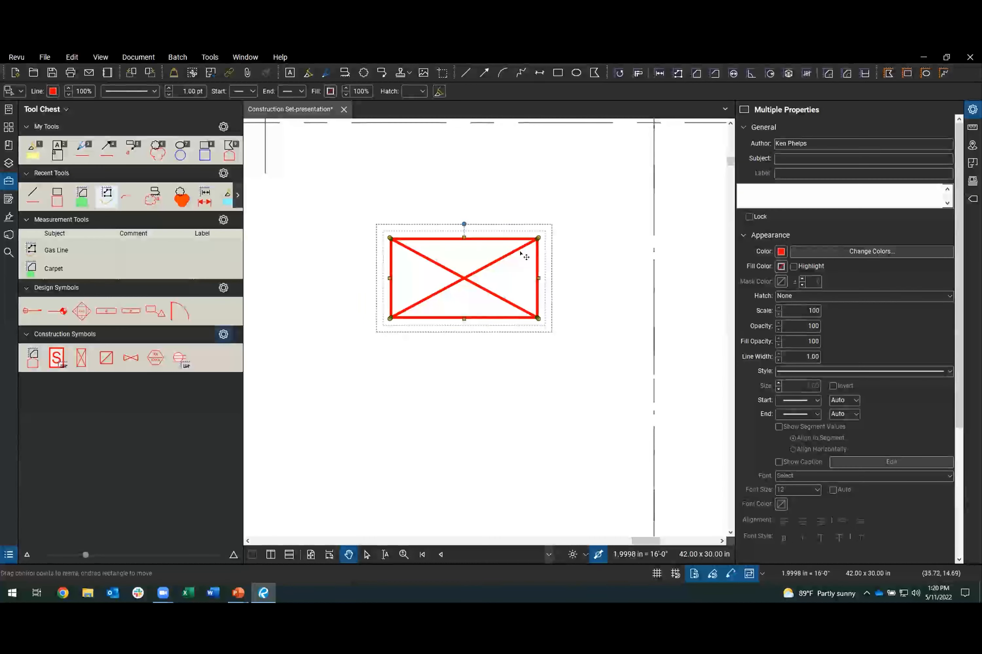
right_click(443, 266)
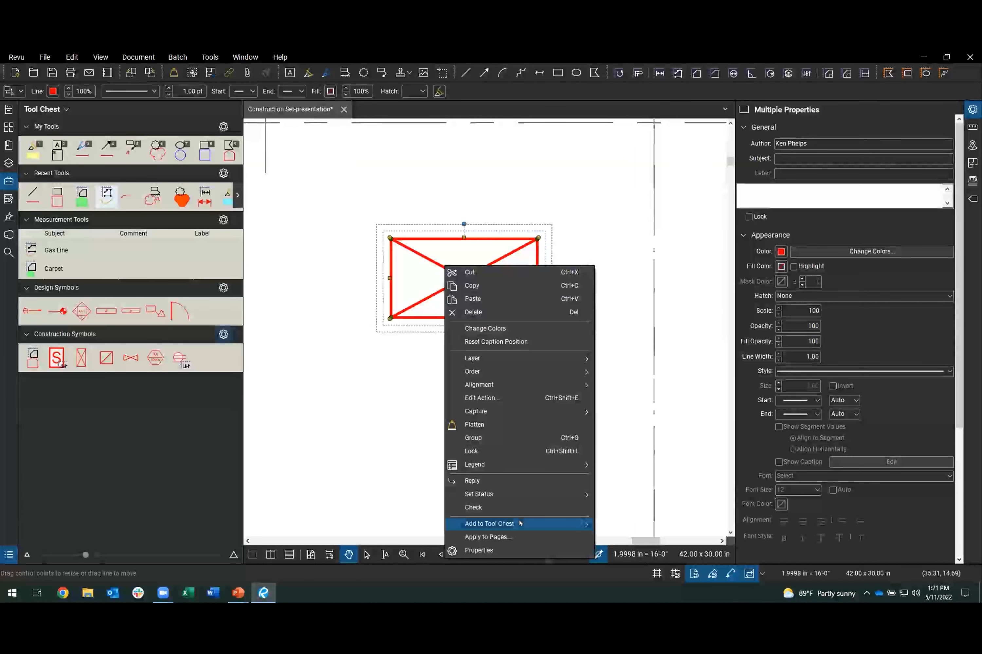
mouse_move(520, 523)
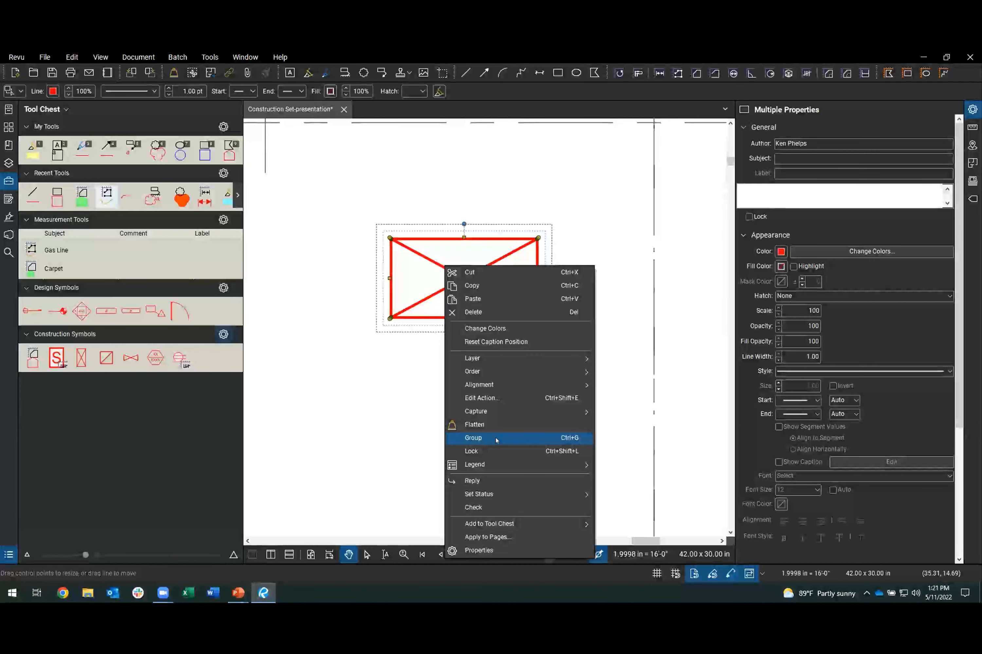
left_click(497, 439)
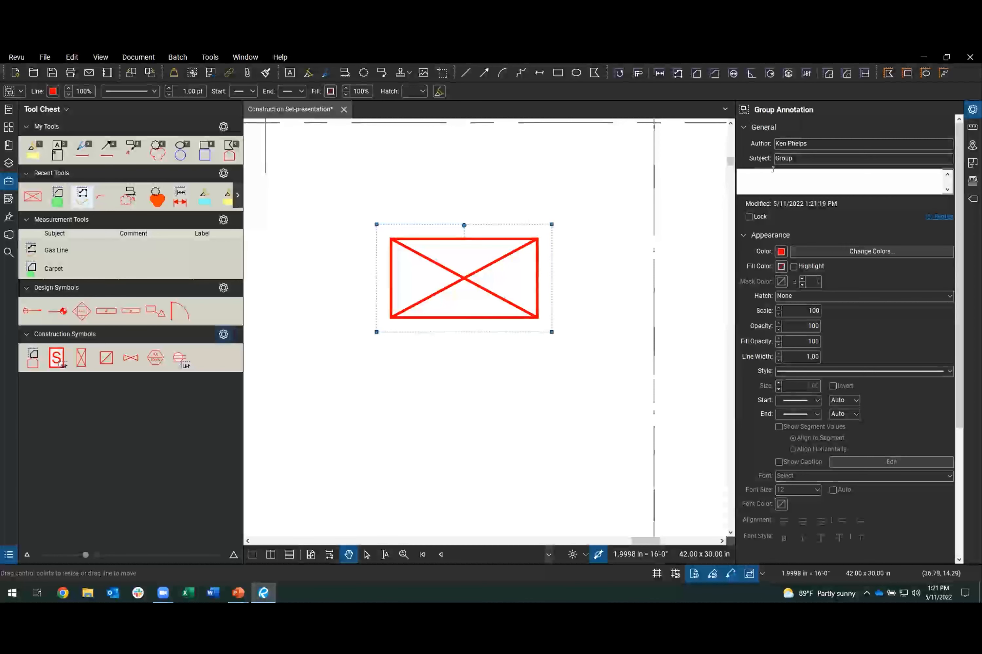
Set the grouped markup's subject to "new symbol" and deselect it.
left_click(797, 156)
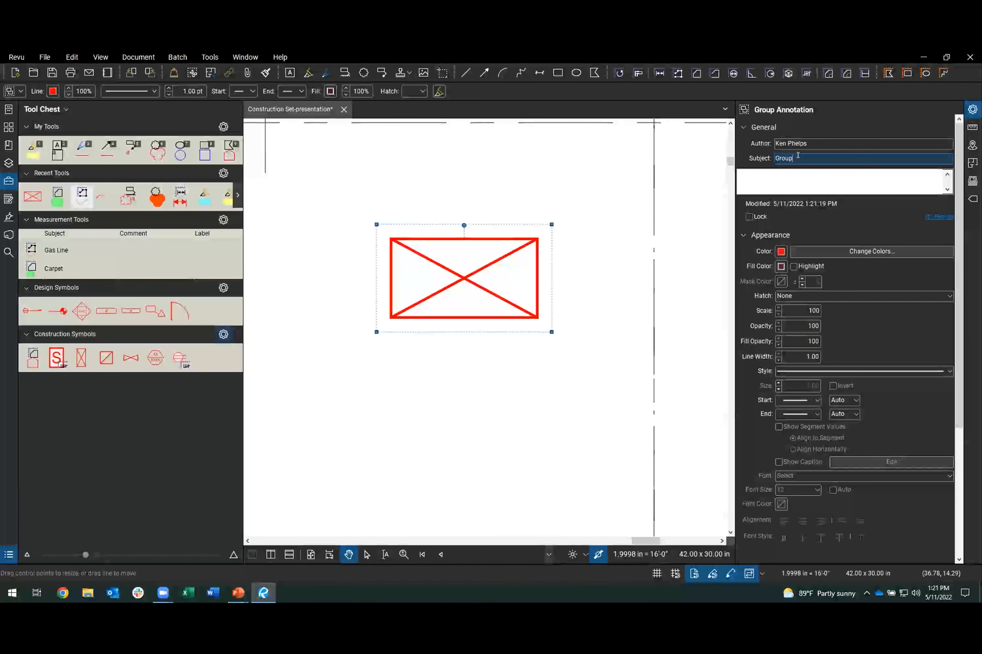
left_click_drag(797, 155, 777, 157)
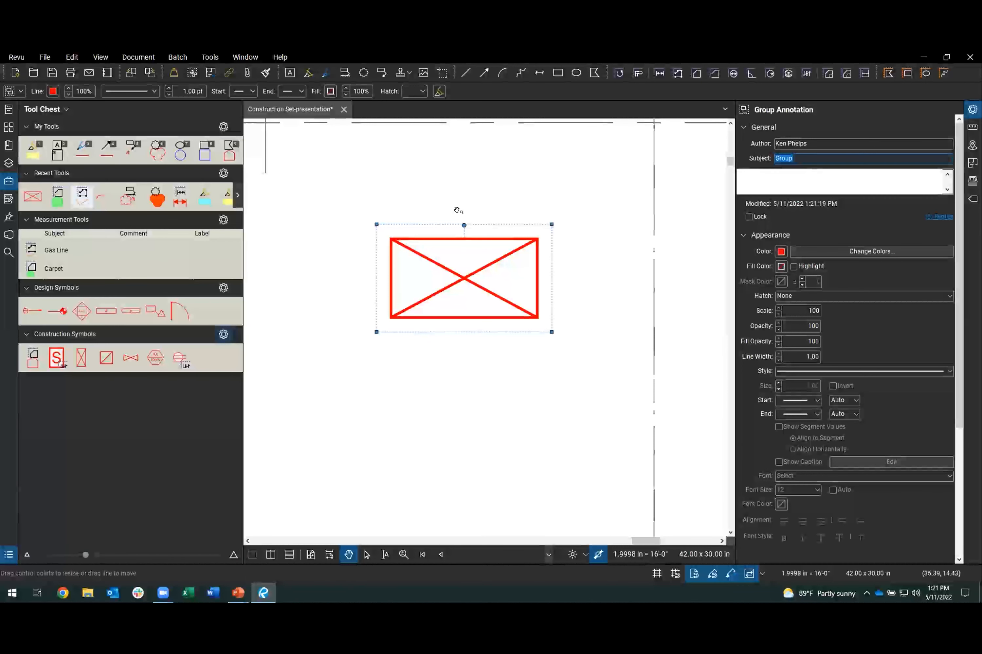
left_click(486, 239)
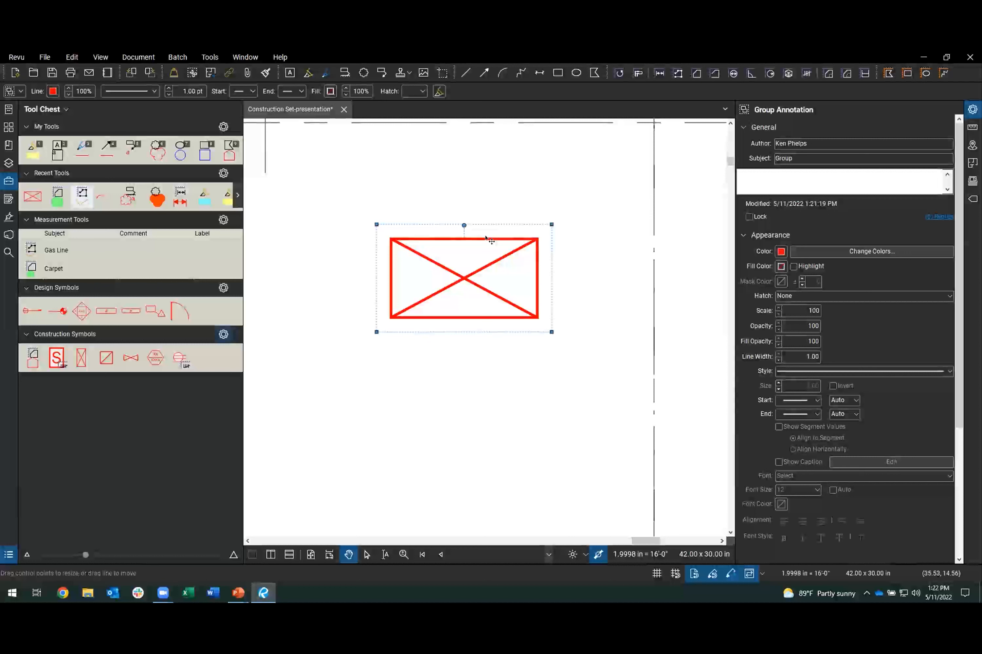
left_click_drag(802, 158, 756, 153)
type("new symbol")
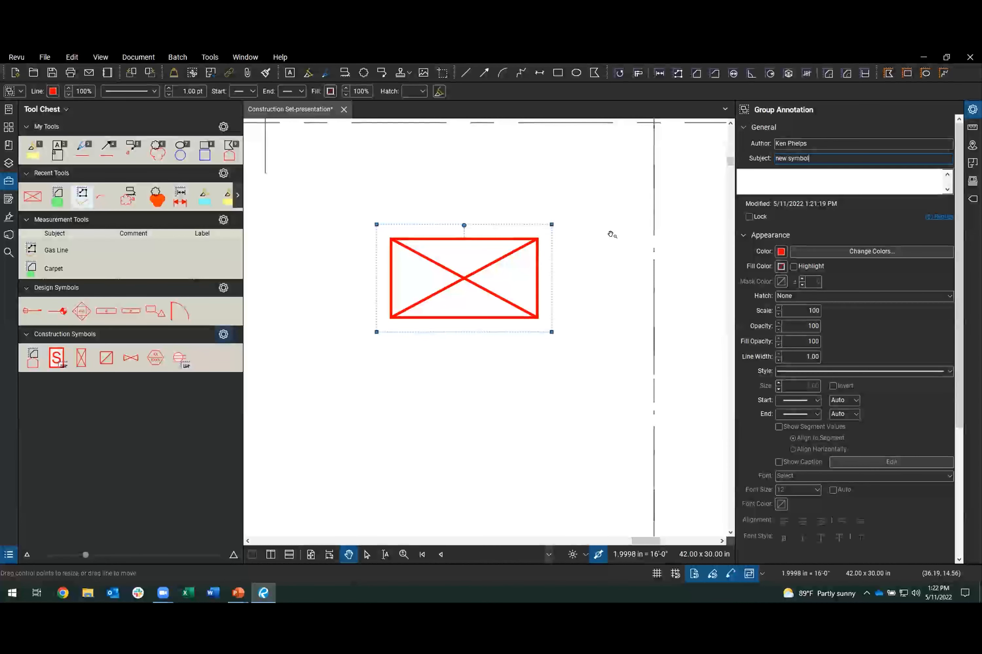
left_click(600, 275)
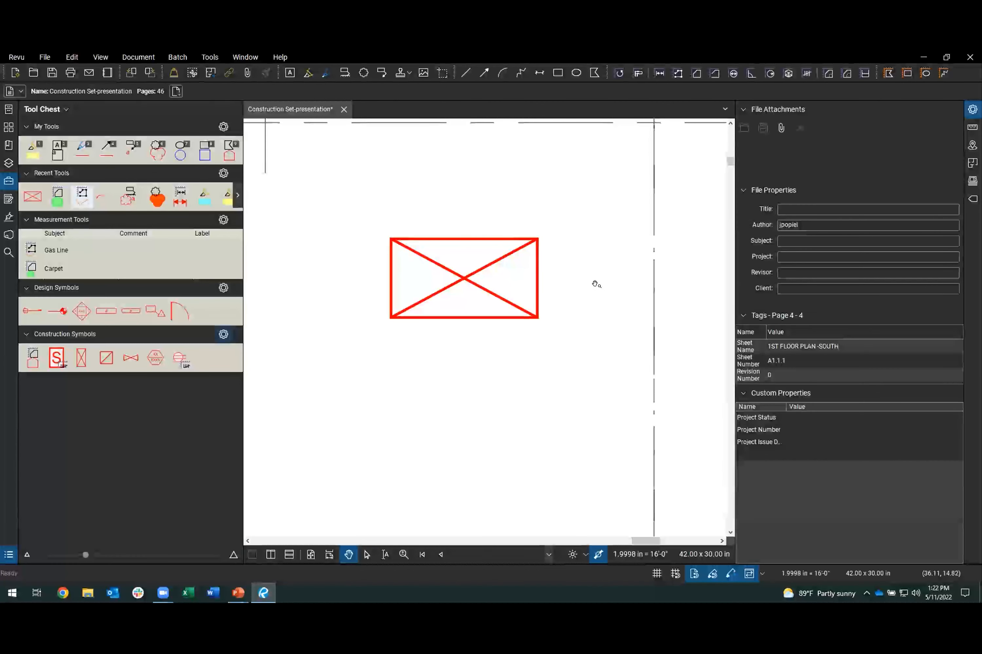
Add the grouped crossed rectangle from the recent tools to the Measurement Tools set, between Gas Line and Carpet.
left_click(508, 262)
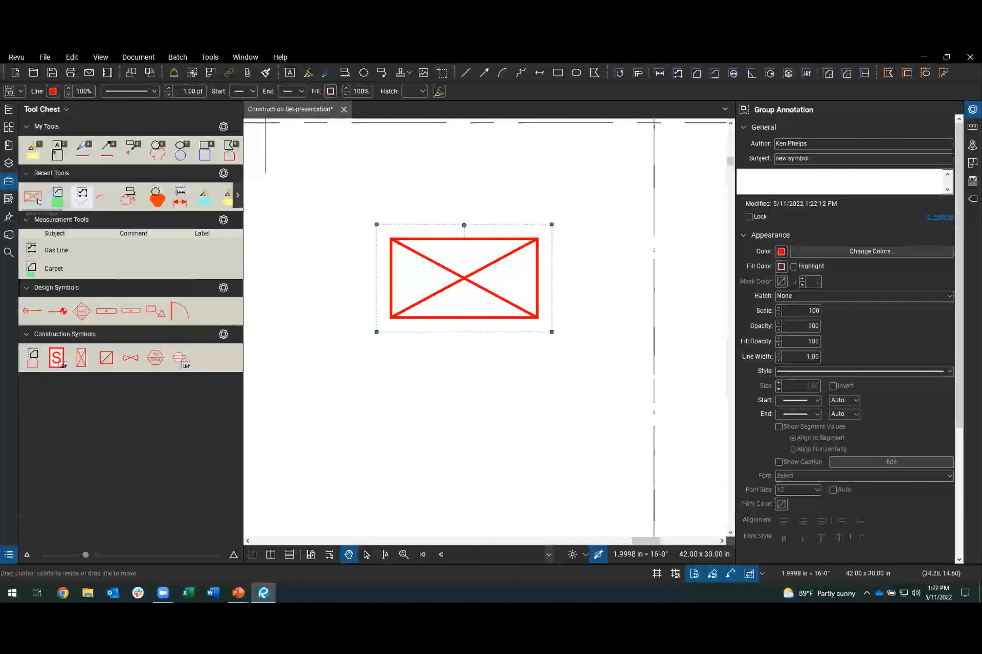
left_click_drag(38, 201, 78, 270)
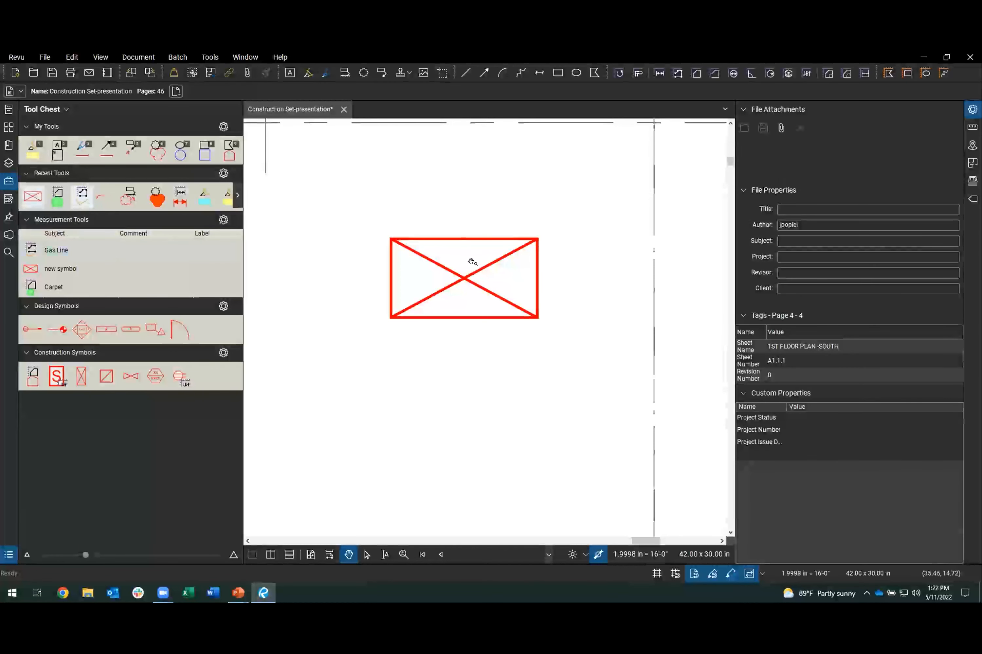
left_click(489, 268)
right_click(490, 269)
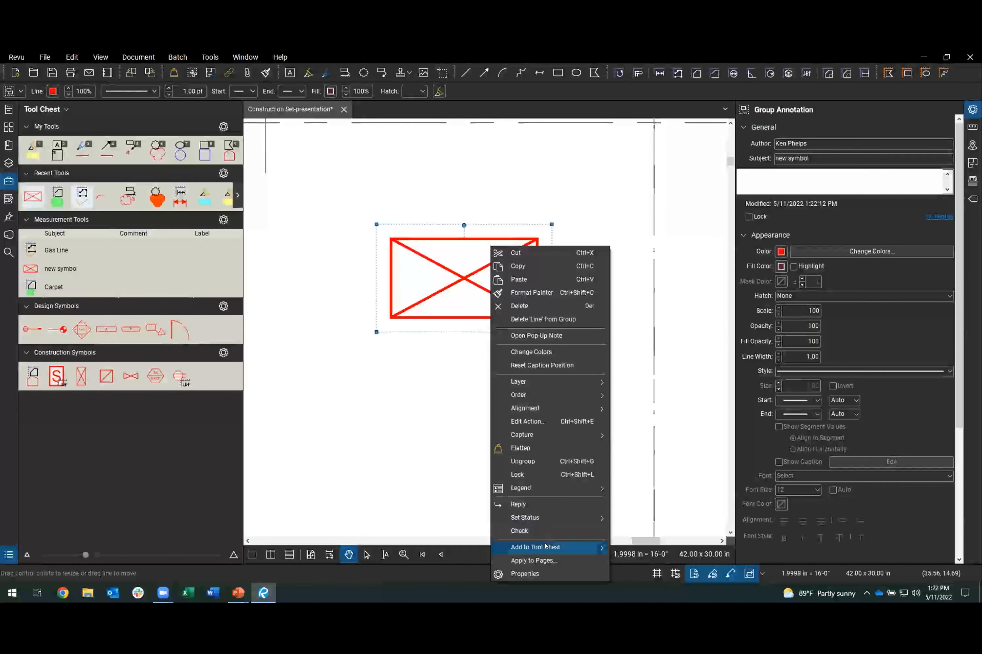
mouse_move(546, 546)
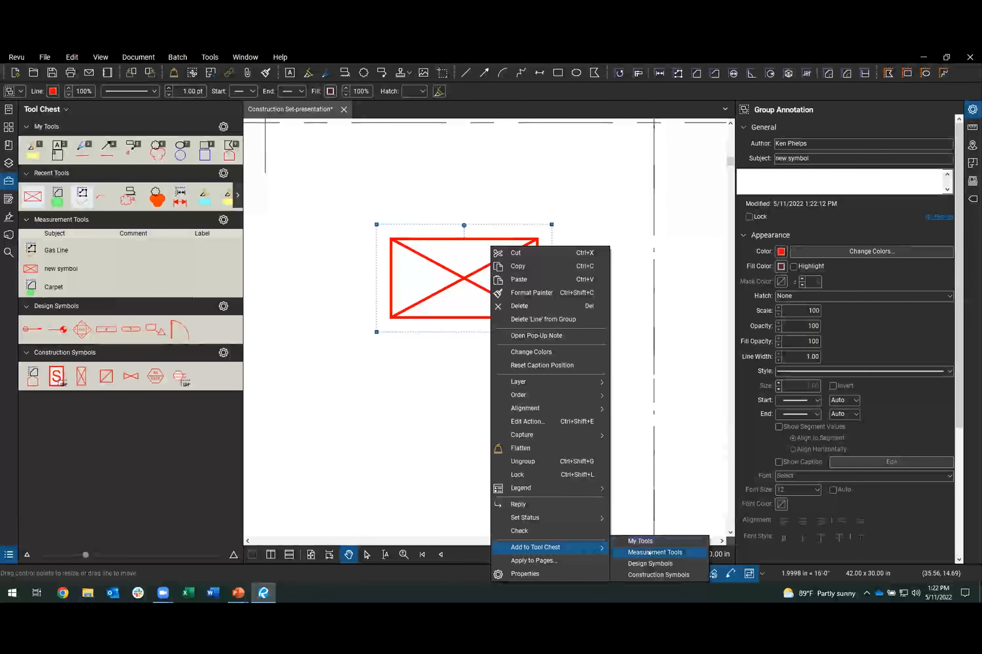
left_click(467, 195)
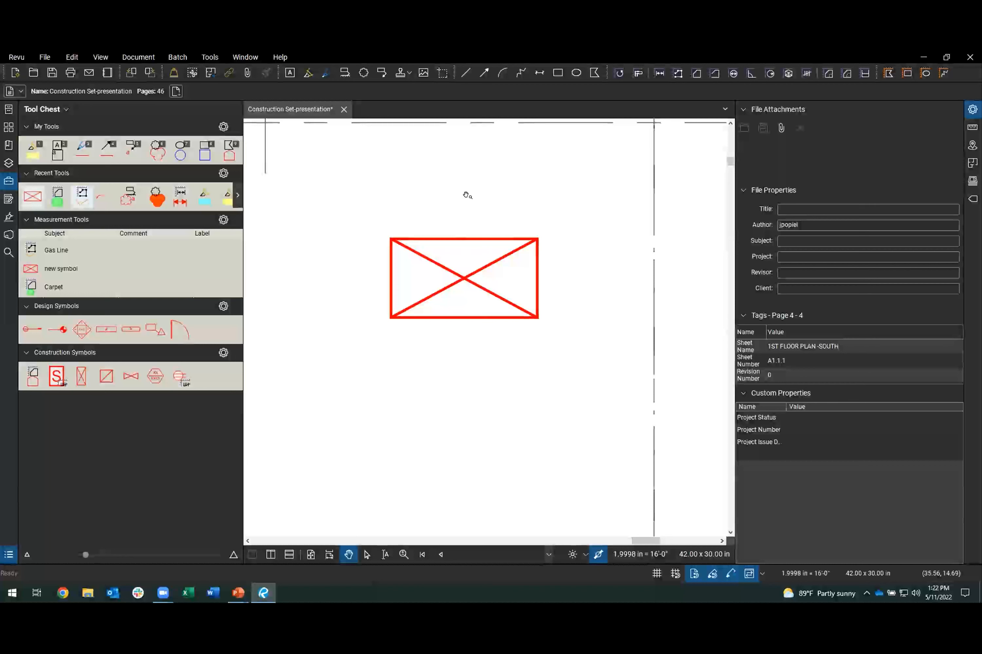
left_click(51, 271)
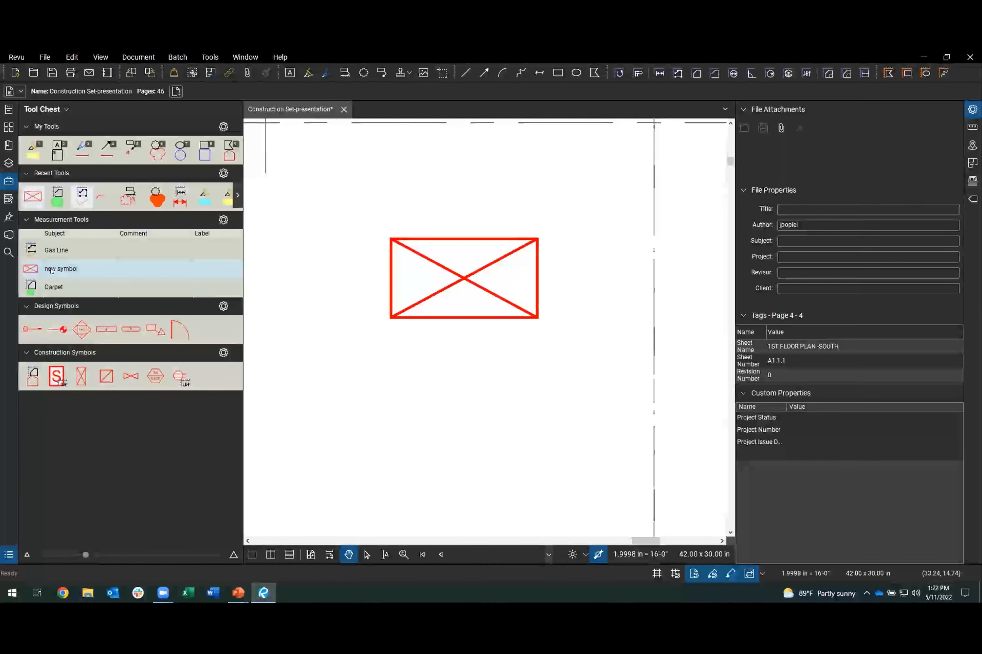
Add a text box about 1.26 inches wide reading "this is my note" below the crossed rectangle, then deselect it.
scroll(377, 244, "down", 3)
mouse_move(350, 256)
left_mouse_down()
mouse_move(569, 246)
mouse_move(381, 214)
left_mouse_up()
left_click(464, 226)
left_click(461, 321)
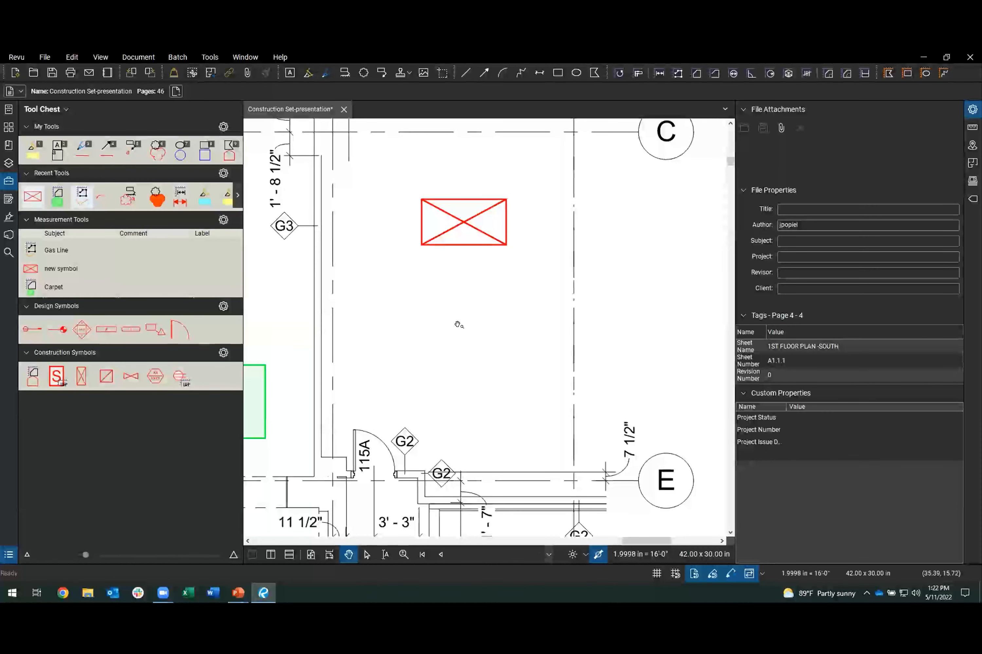
key("t")
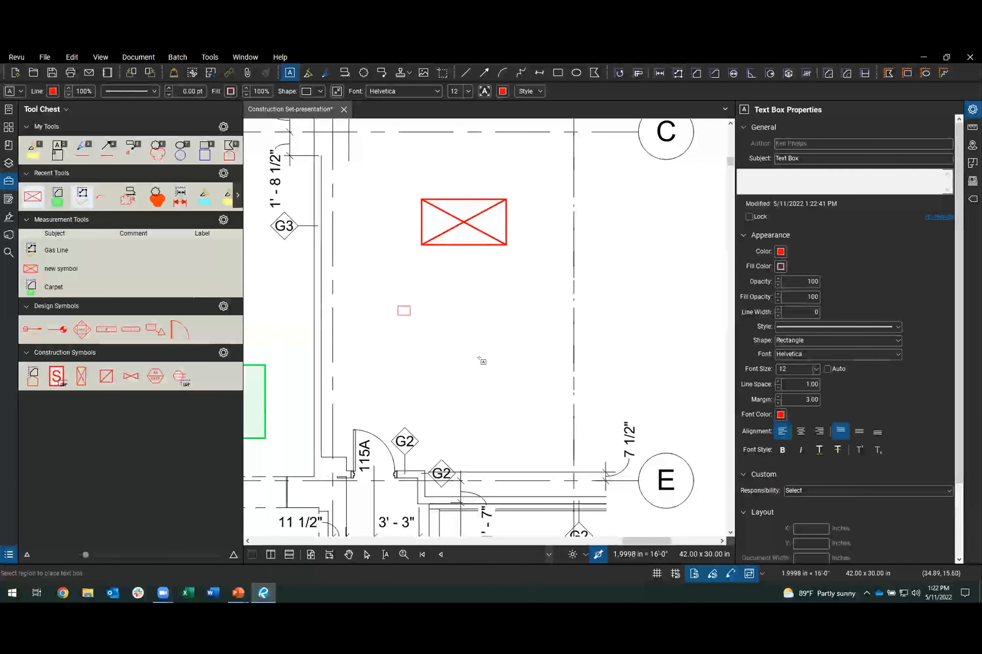
left_click_drag(399, 306, 536, 377)
type("this is my note")
left_click(536, 376)
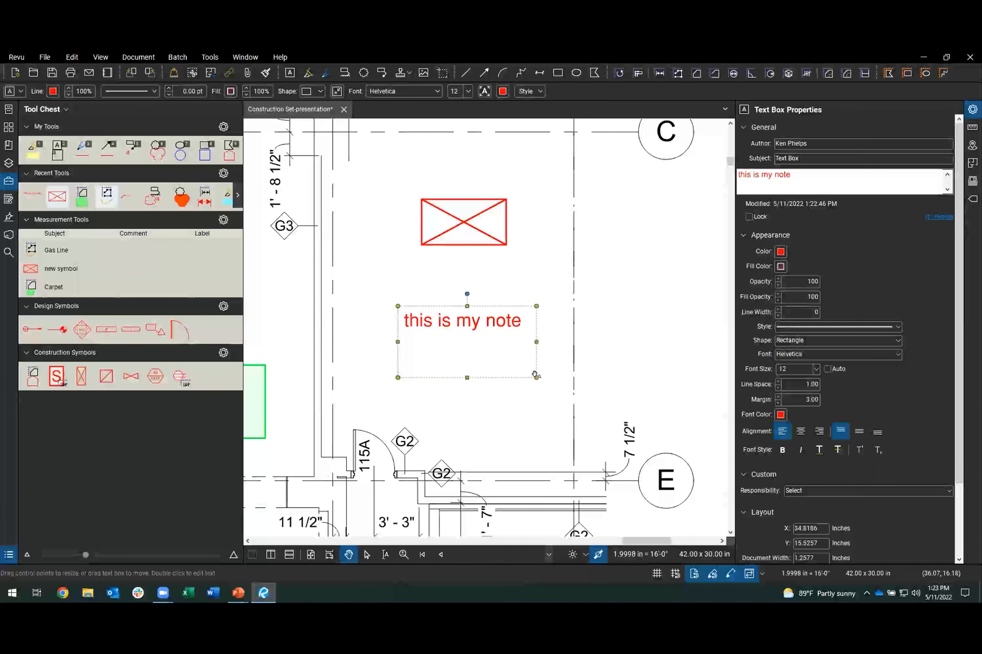
left_click(472, 323)
left_click(361, 291)
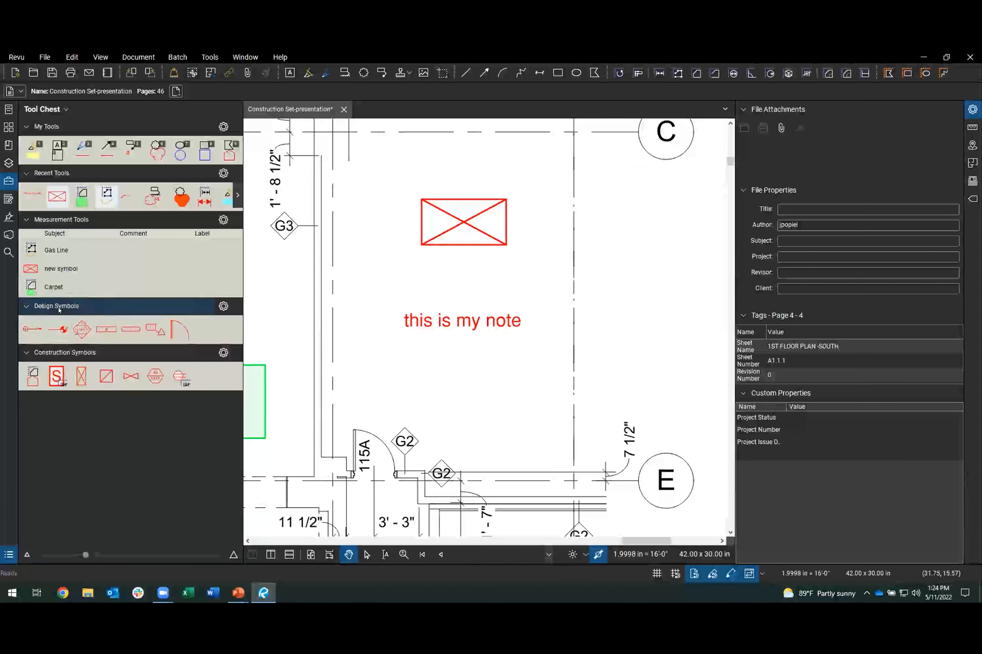
Place the Single Door symbol from the Design Symbols set below the note text and end placement.
left_click(183, 334)
scroll(423, 382, "down", 3)
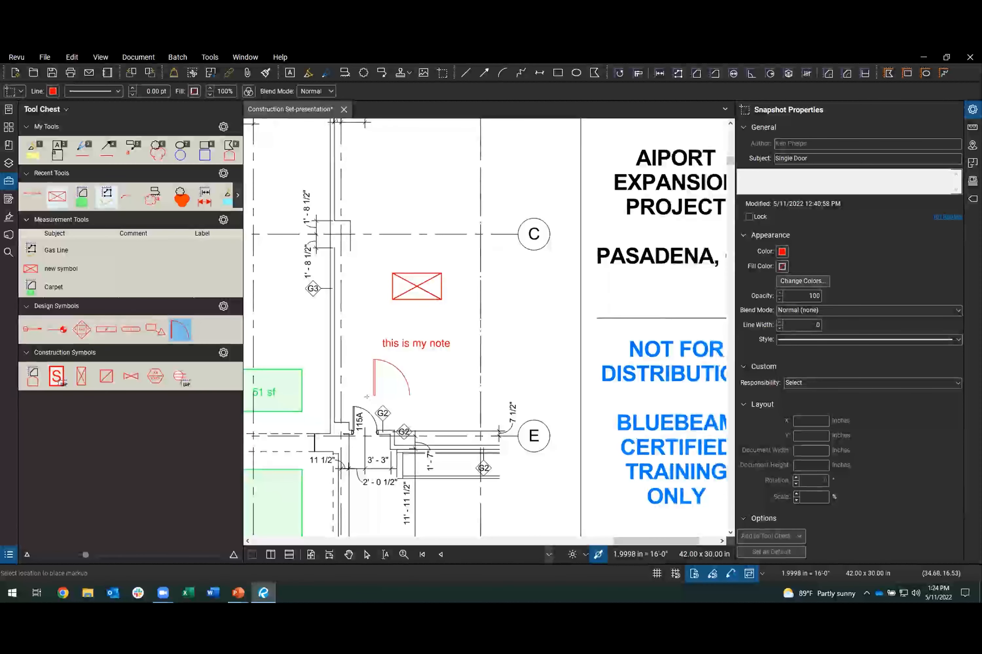
left_click(408, 395)
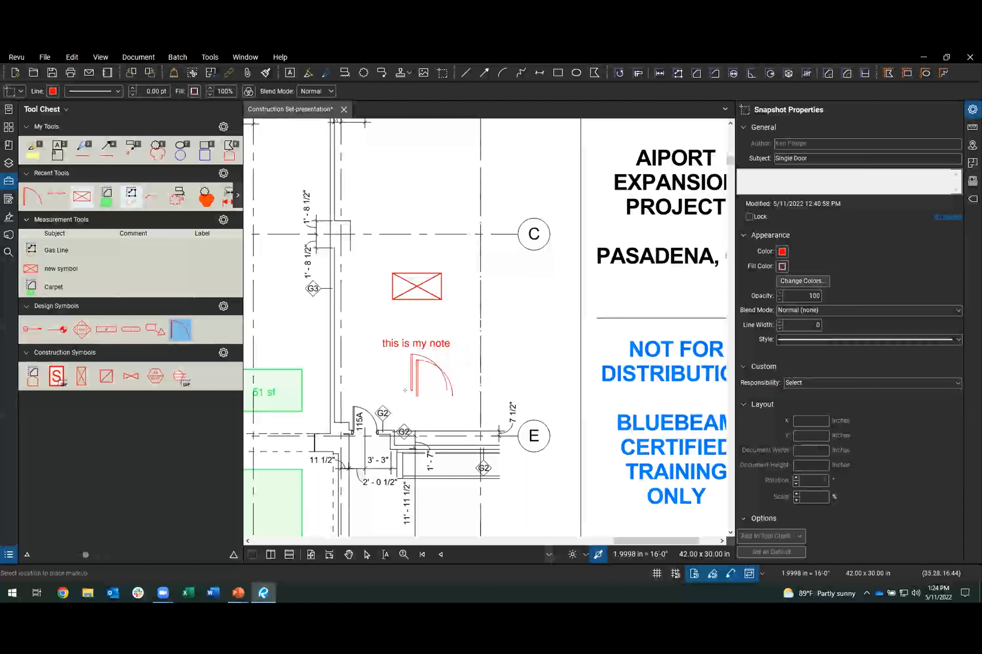
key("Escape")
Select the placed door symbol and display the measurement settings with the page scale.
scroll(430, 388, "up", 5)
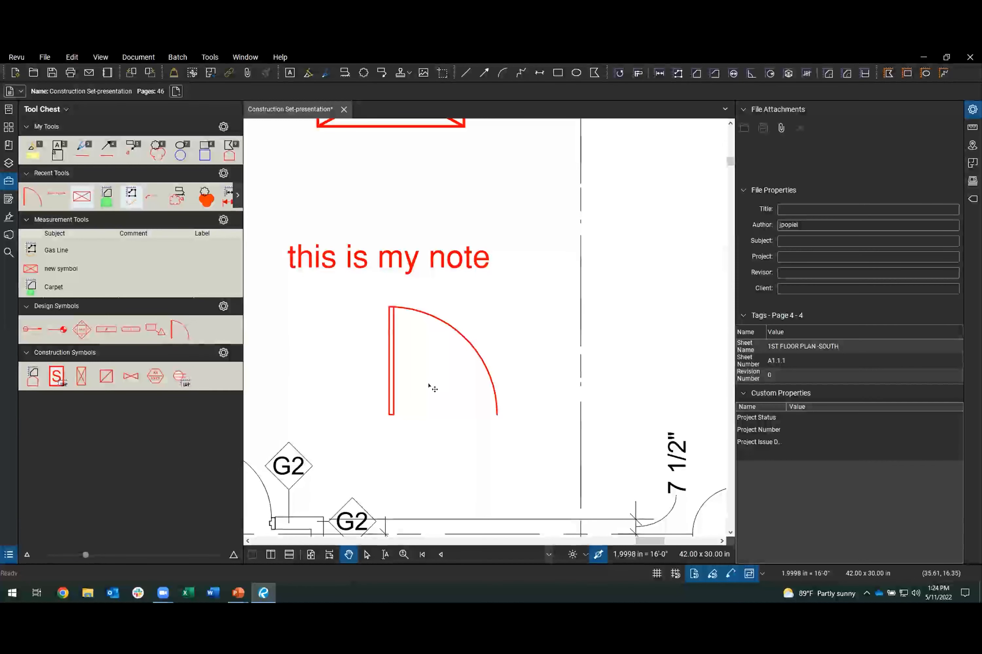
left_click(396, 368)
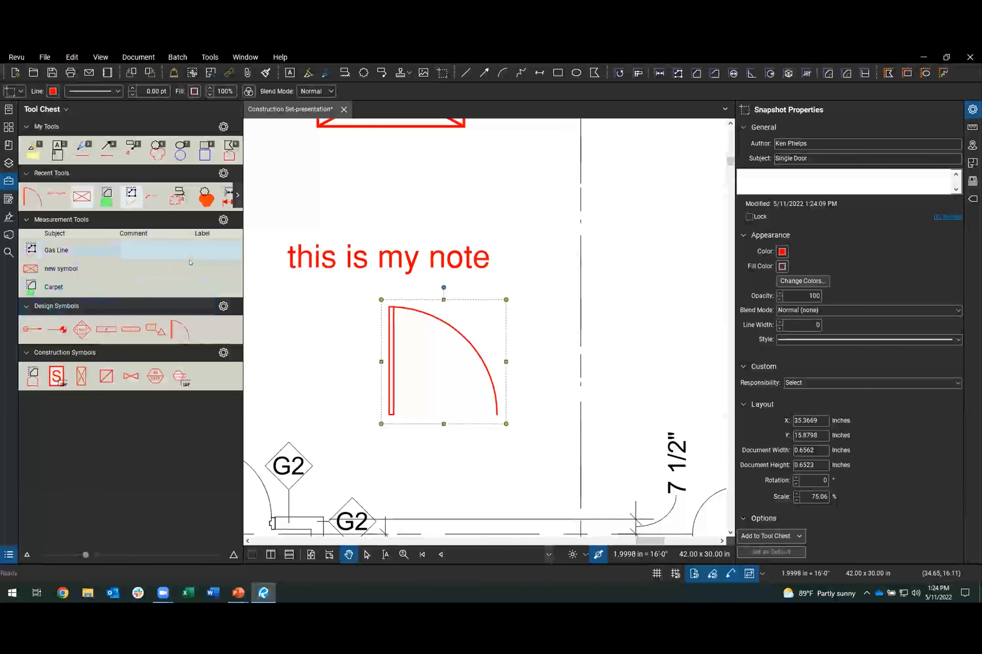
scroll(470, 277, "down", 3)
scroll(470, 277, "down", 1)
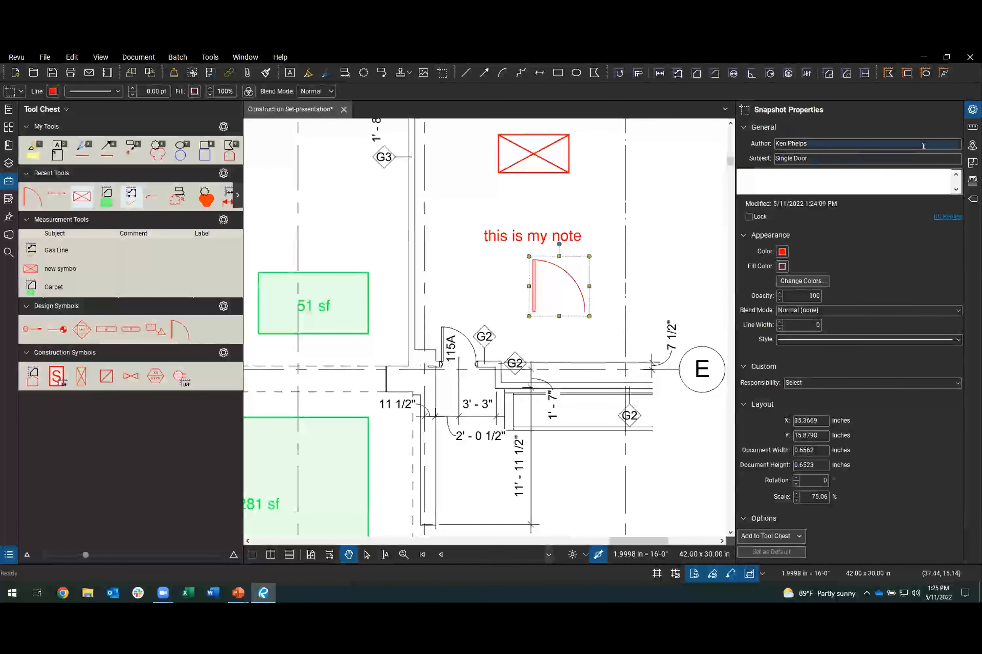
left_click(973, 127)
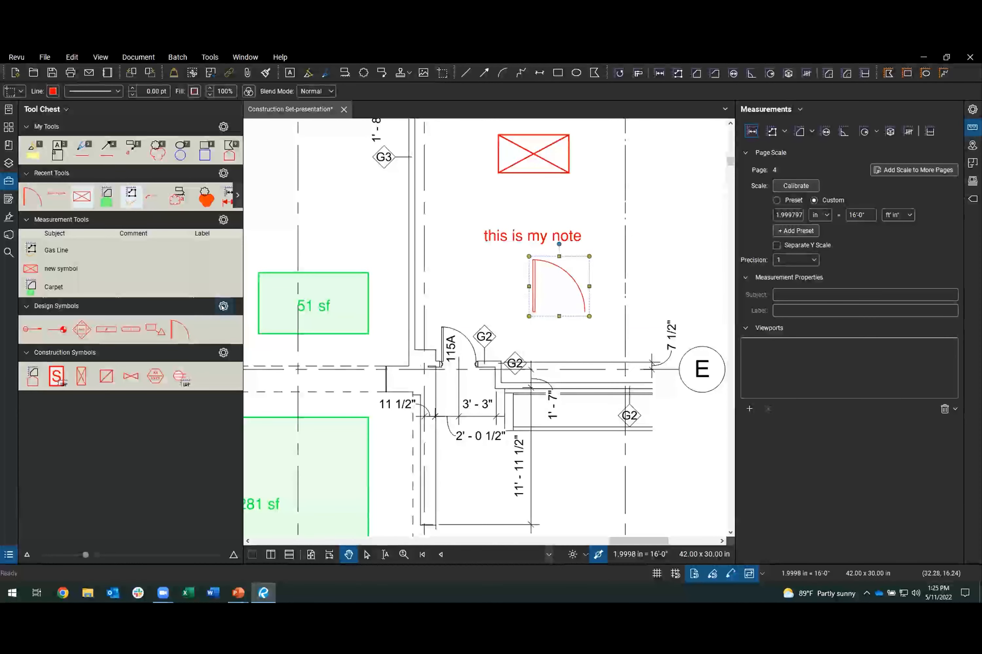
Set the scale of the Design Symbols tool set to the preset 1/8" = 1'-0".
left_click(176, 334)
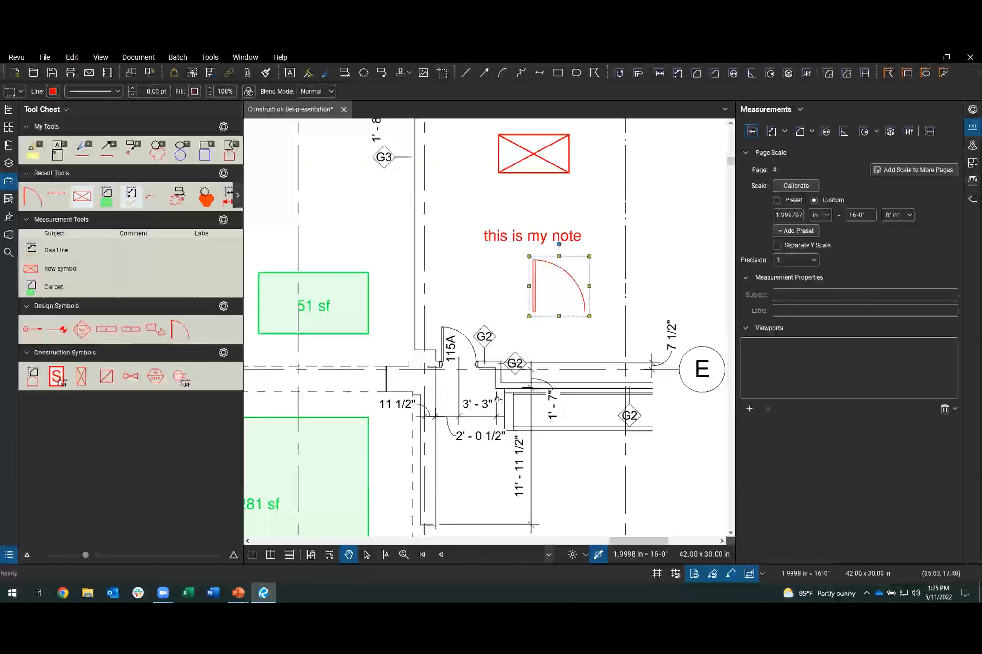
left_click(222, 307)
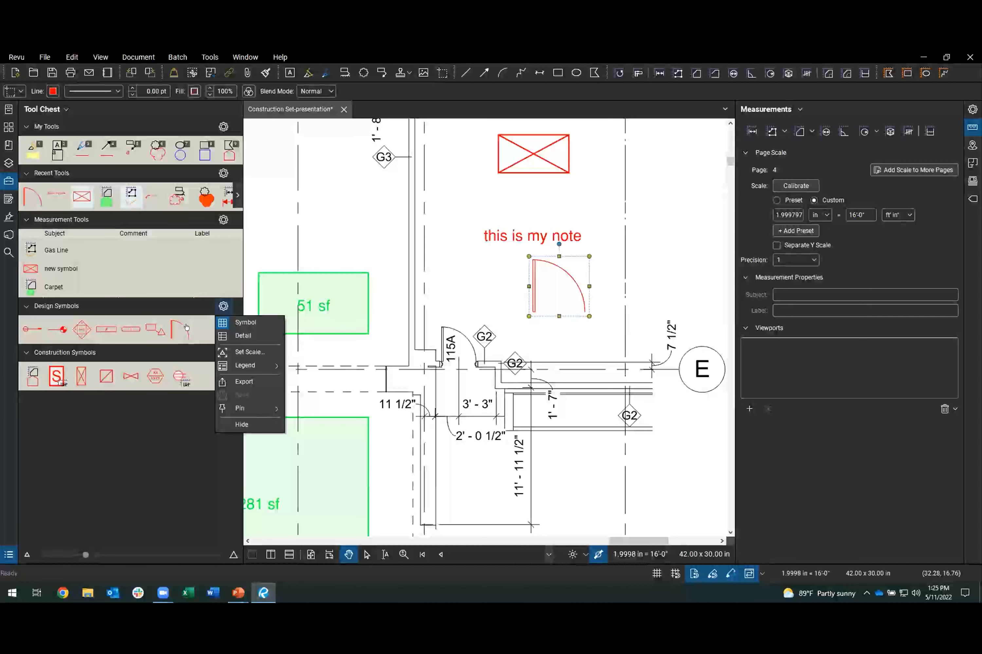
left_click(249, 353)
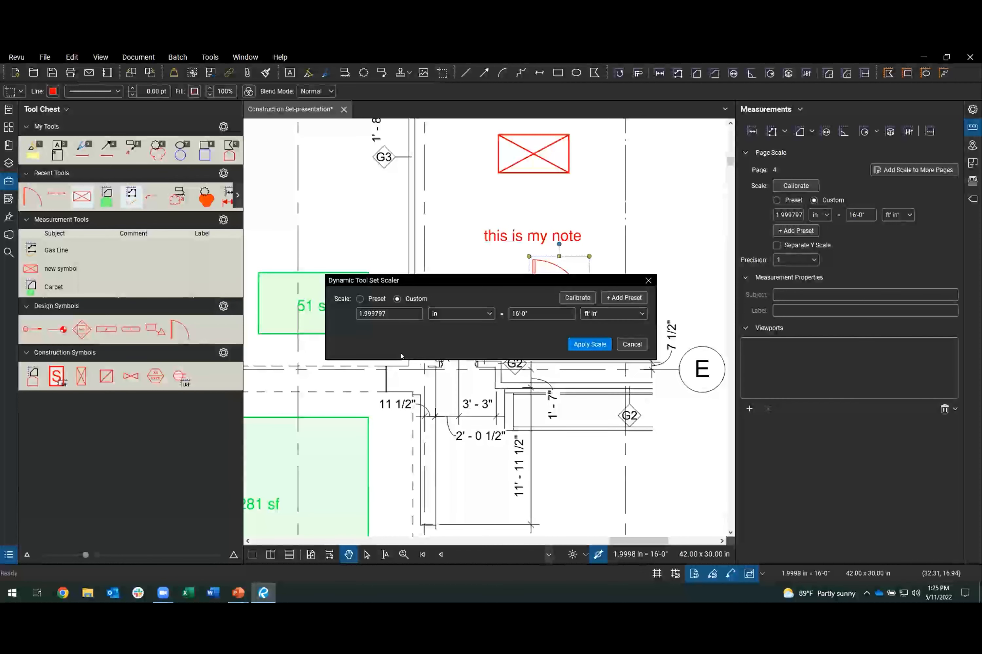
left_click(361, 300)
left_click(442, 317)
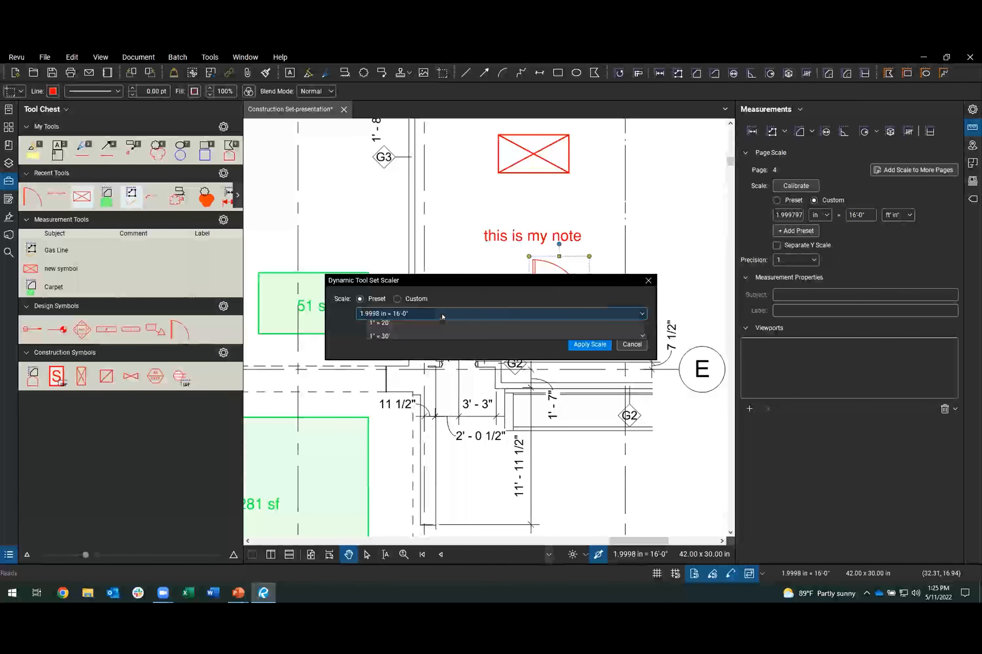
left_click(395, 367)
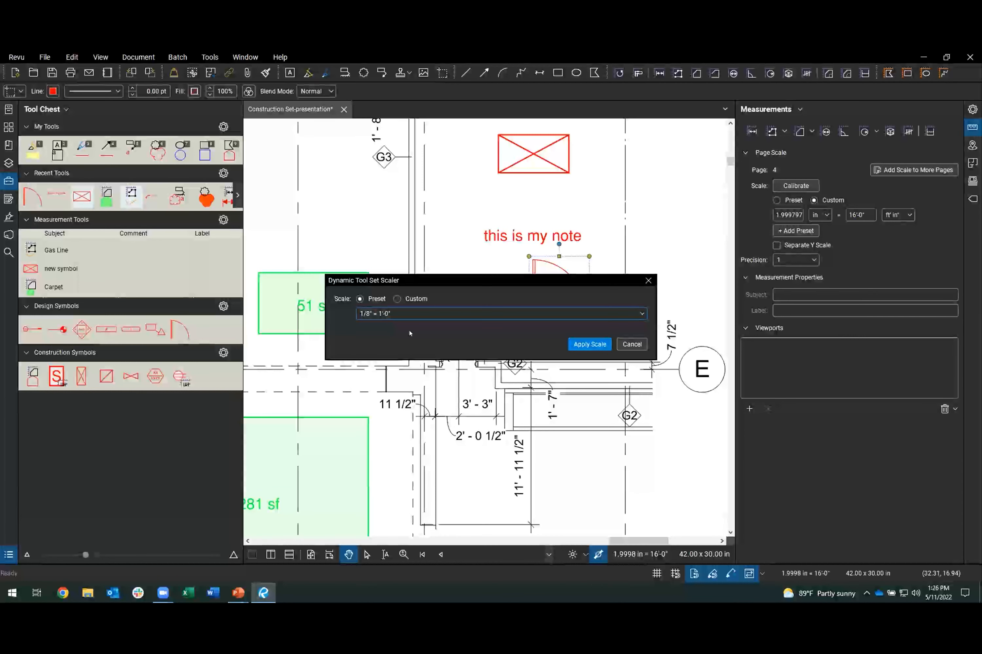
left_click(589, 345)
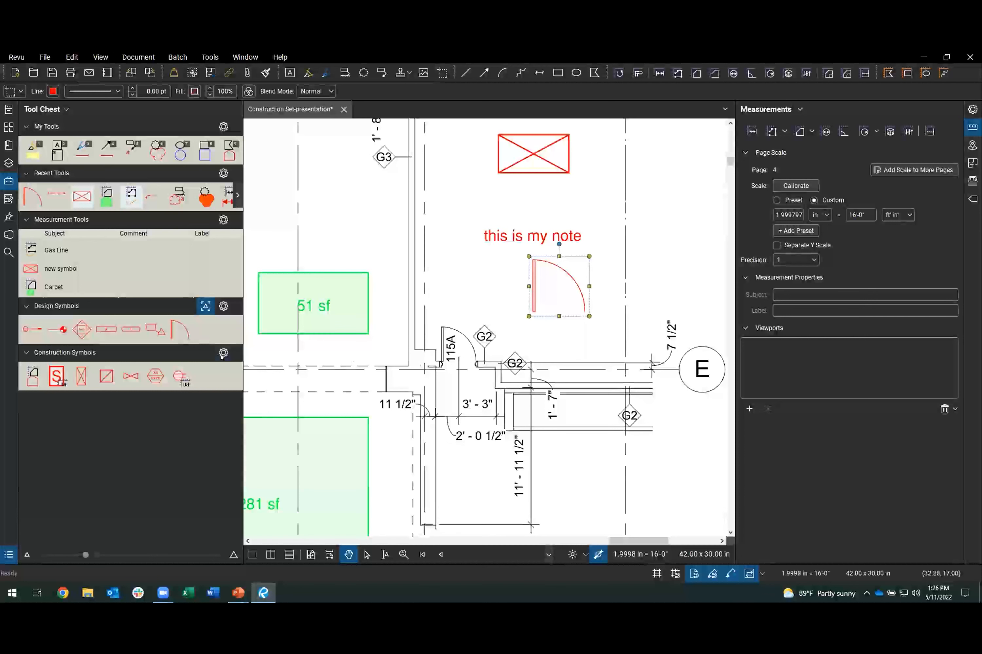
Turn scaling for the Design Symbols set off and back on.
left_click(205, 307)
left_click(167, 308)
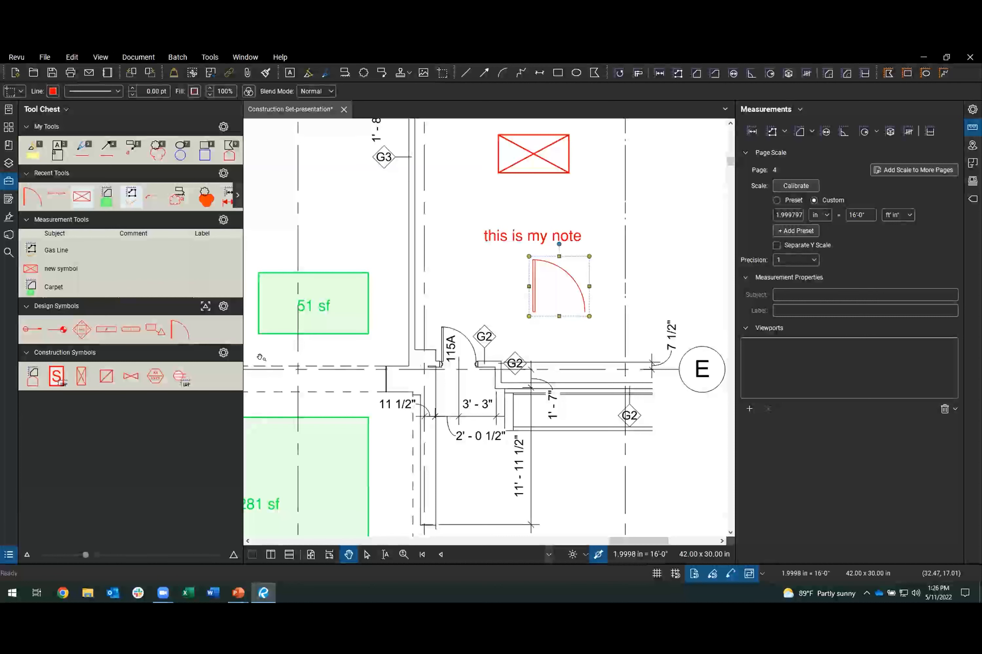
left_click(208, 308)
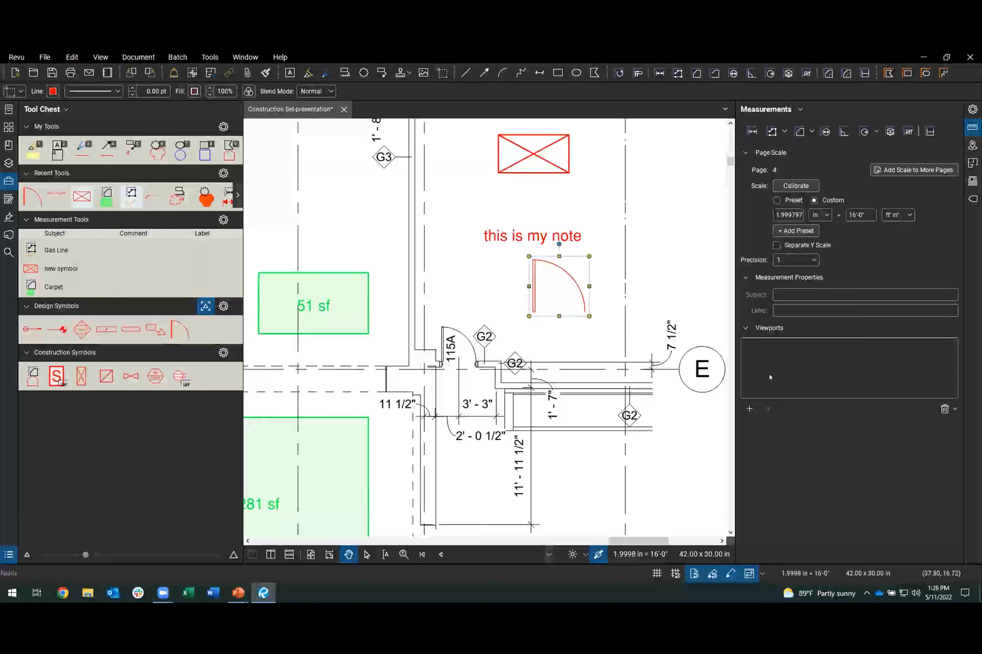
Add a viewport with the preset scale 1/4" = 1'-0" in the open area between grid lines E and G.
scroll(514, 371, "down", 6)
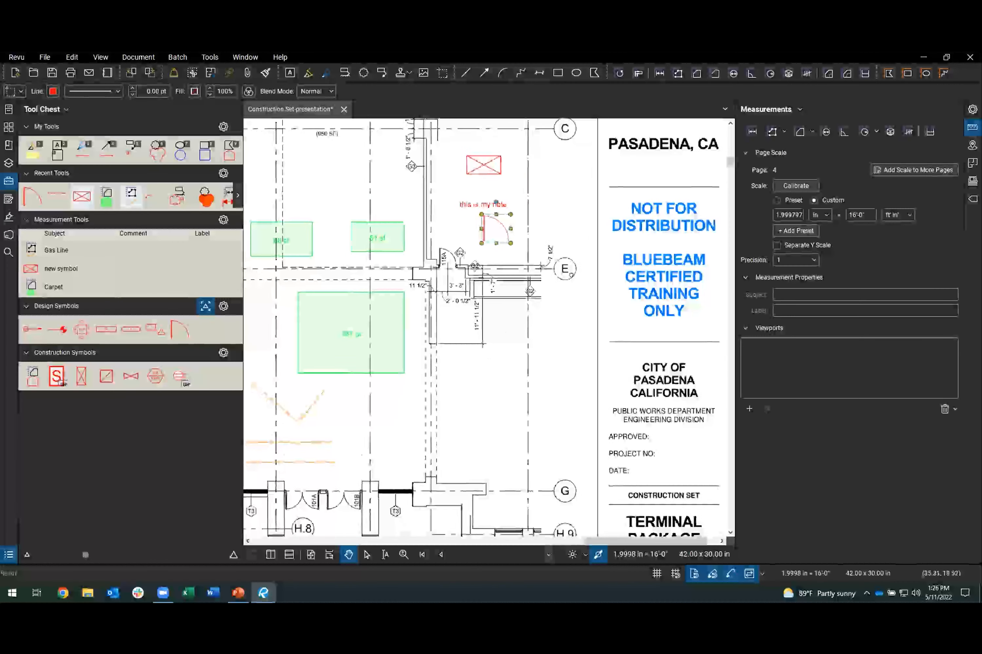
scroll(554, 295, "up", 5)
mouse_move(553, 295)
left_mouse_down()
mouse_move(690, 383)
mouse_move(676, 434)
mouse_move(672, 396)
left_mouse_up()
scroll(482, 335, "up", 1)
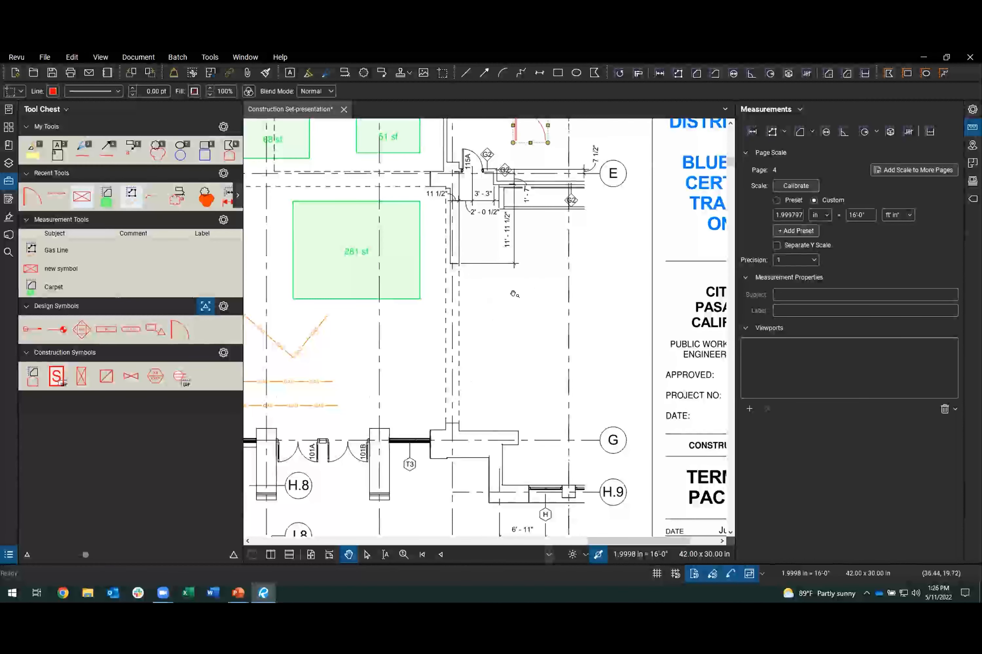
left_click(747, 409)
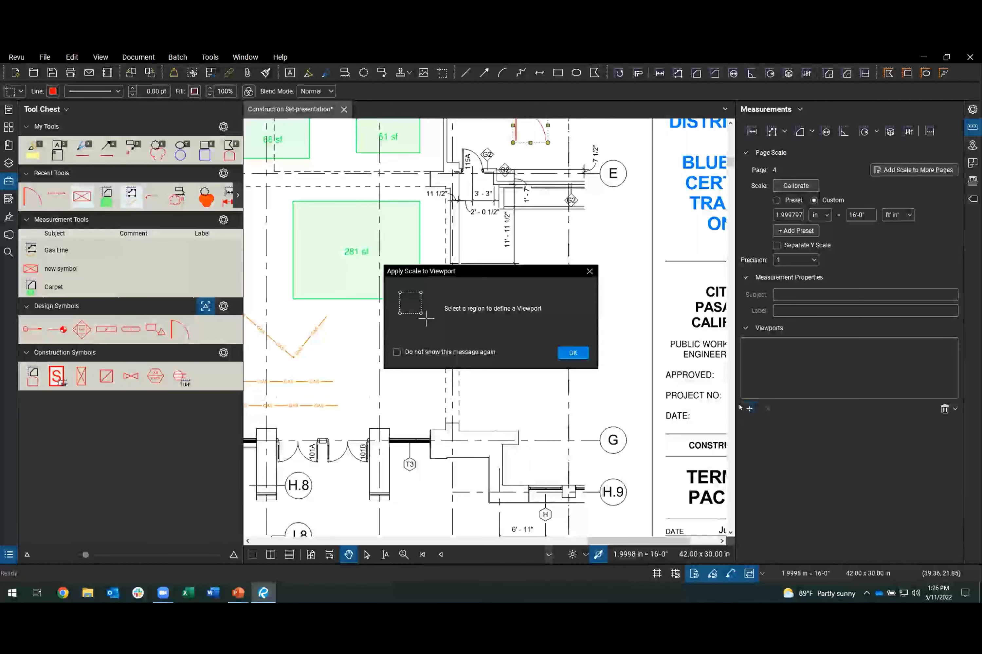
left_click(575, 356)
left_click_drag(436, 281, 637, 408)
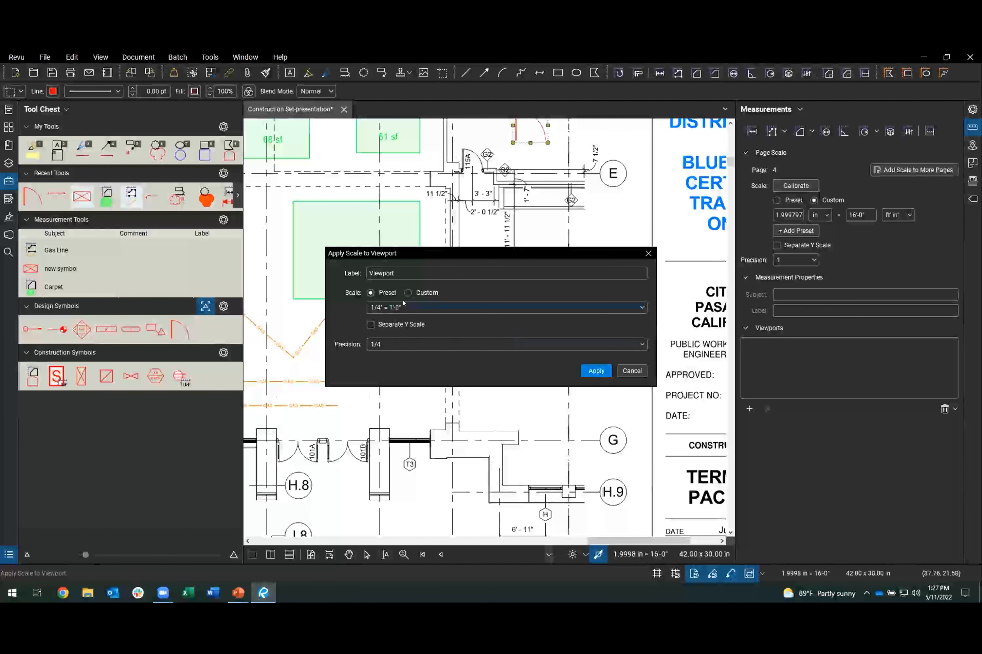
left_click(596, 371)
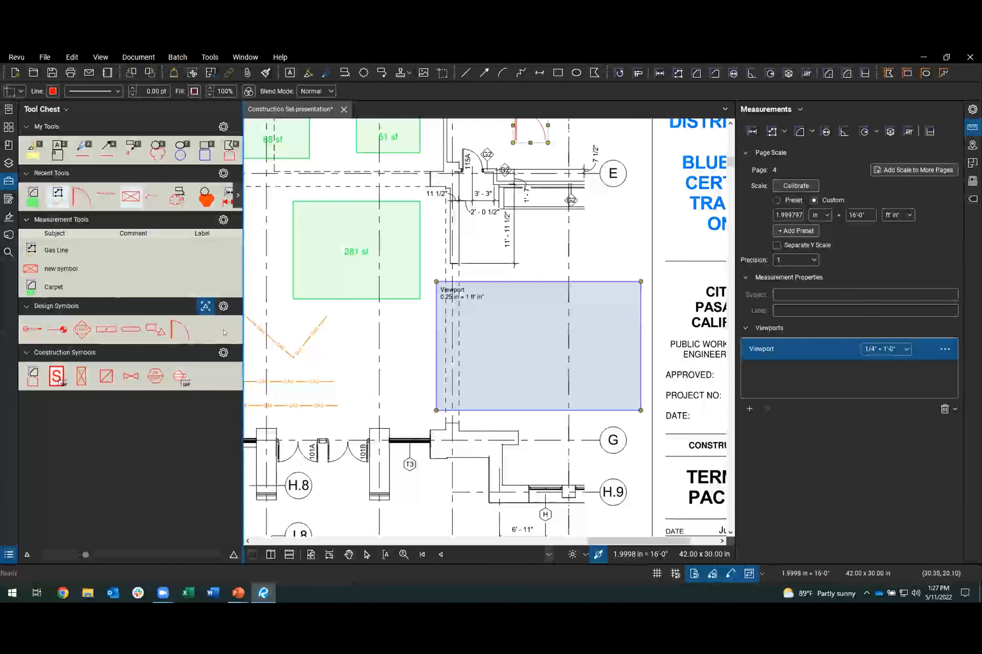
Place the scaled Single Door symbol from the Design Symbols set across the viewport's upper edge and end placement.
left_click(180, 334)
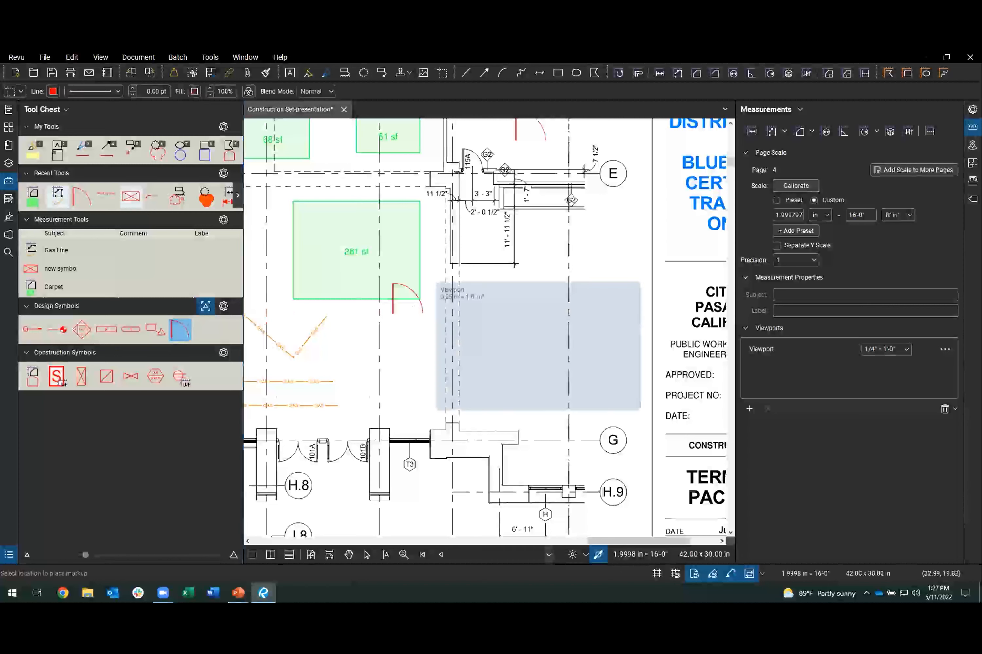
scroll(545, 253, "up", 2)
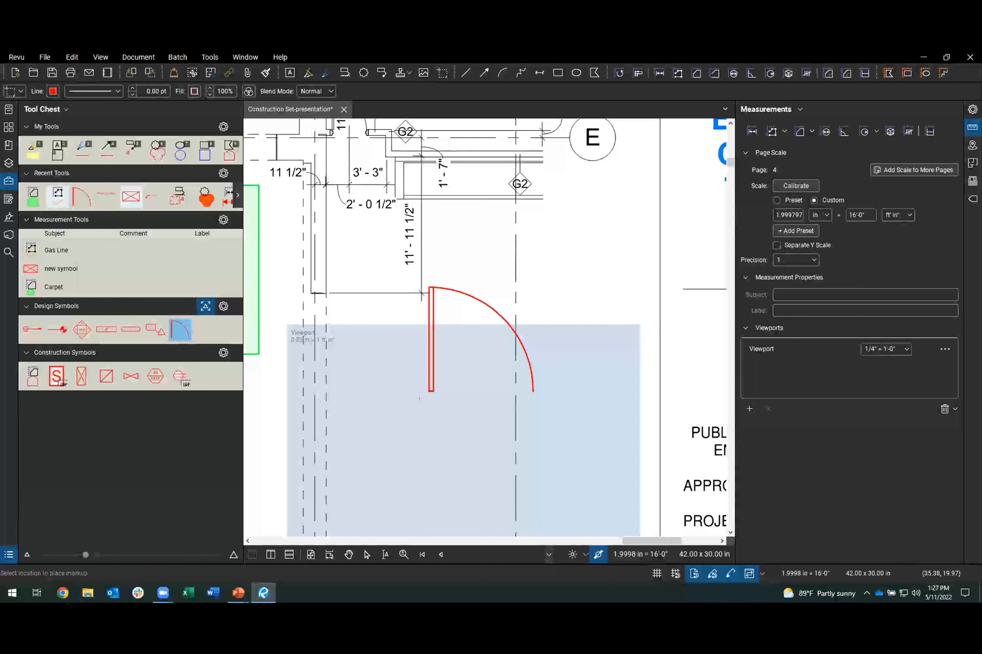
scroll(419, 398, "down", 4)
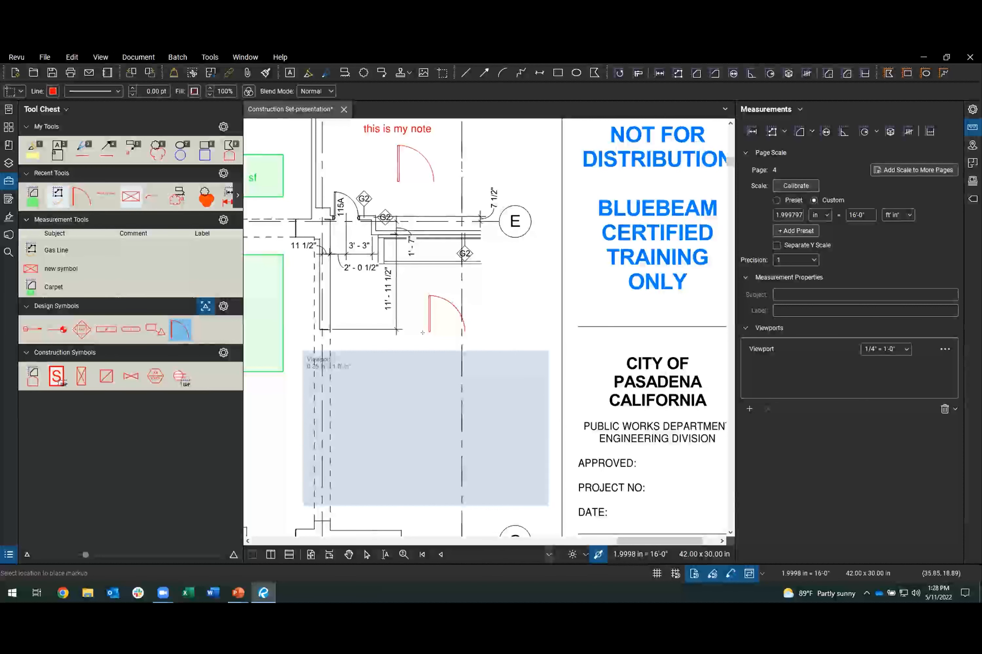
scroll(423, 332, "down", 1)
left_click(429, 342)
key("Escape")
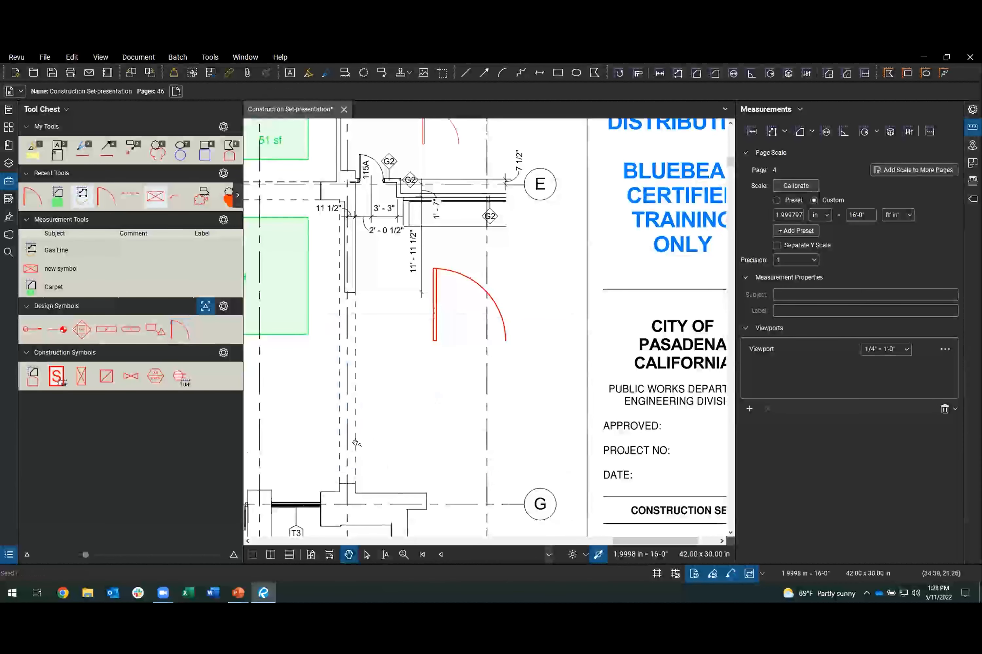
Turn off scaling for the Design Symbols set and place the A101 elevation marker just below the new door symbol.
left_click(199, 309)
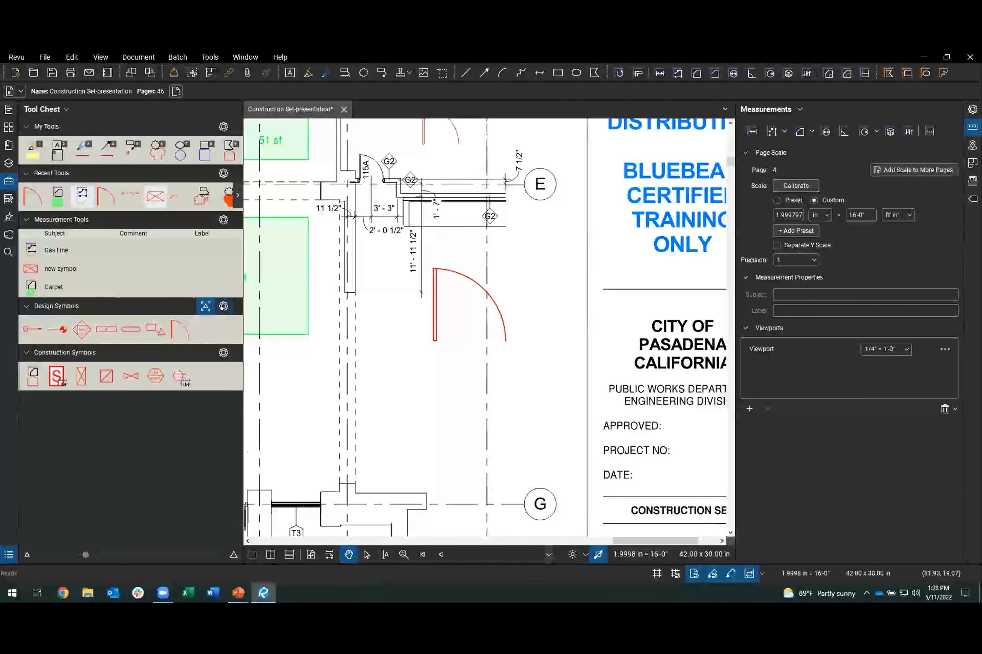
left_click(222, 307)
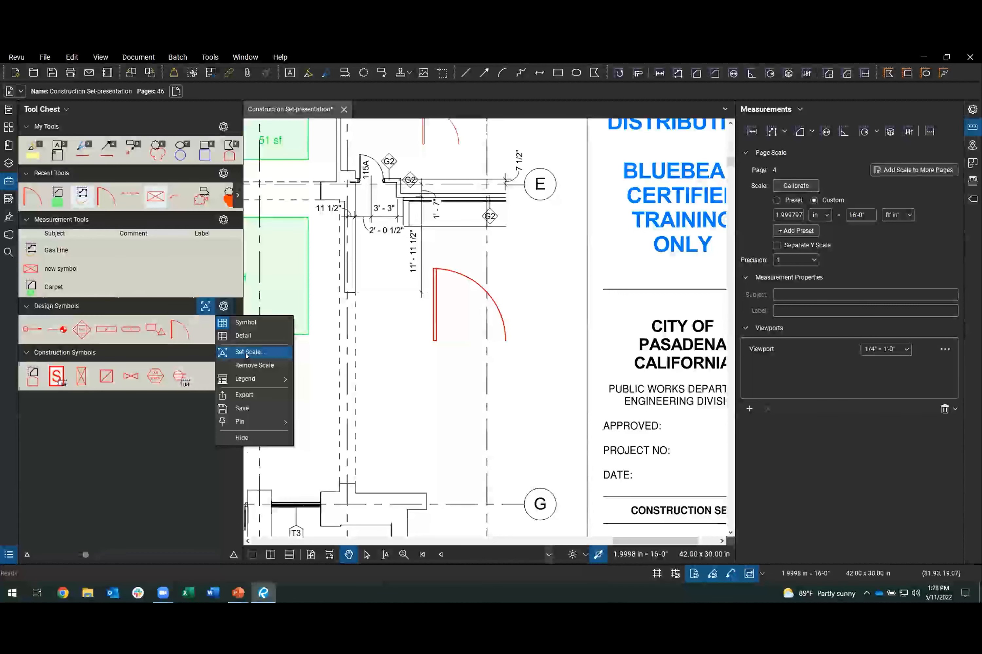
left_click(343, 347)
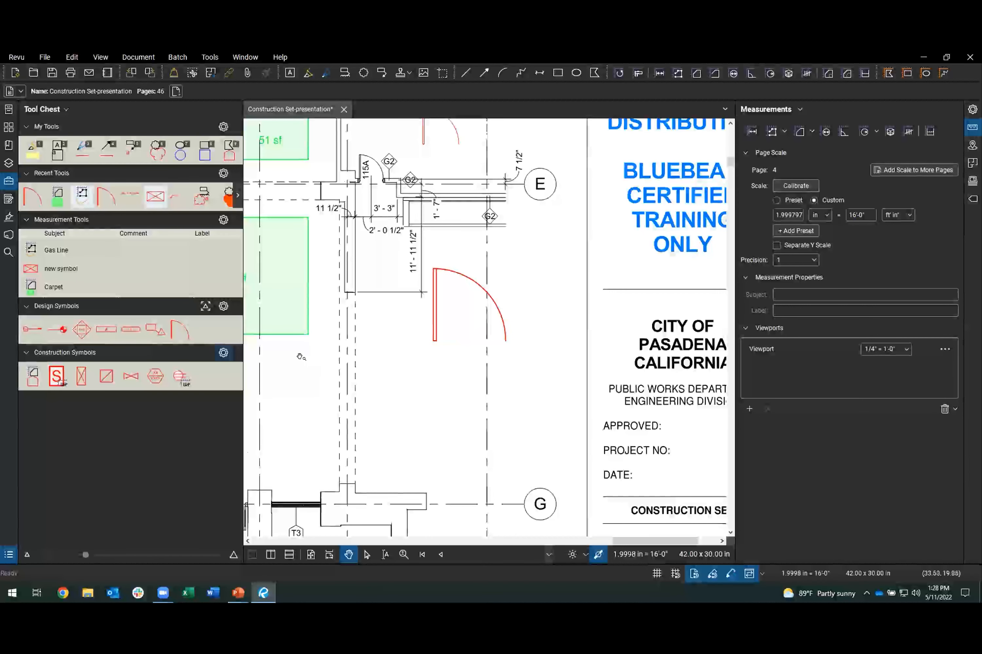
left_click(82, 329)
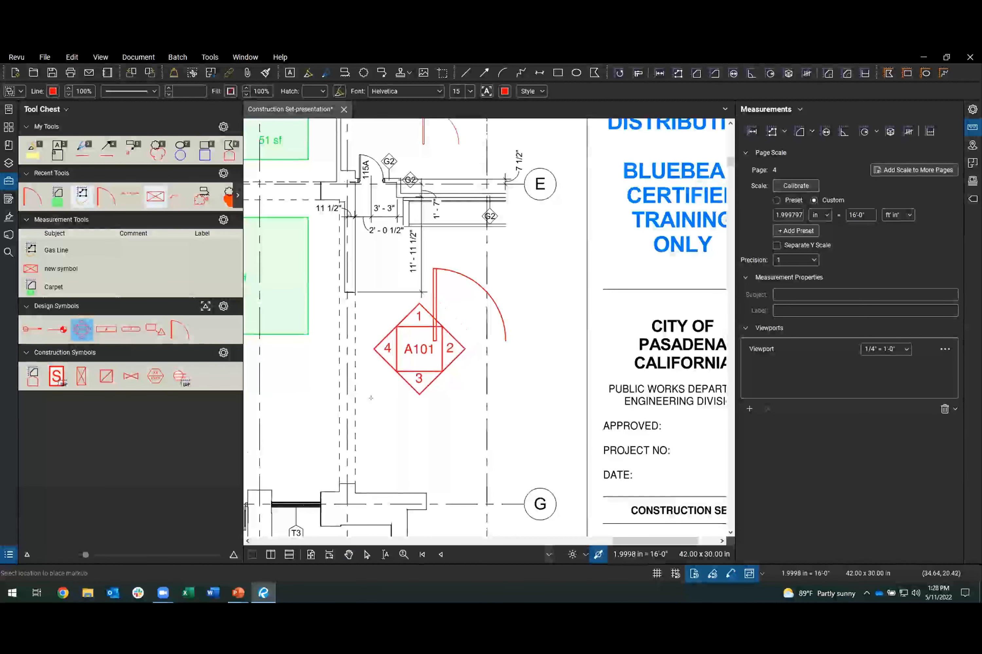
left_click(433, 389)
left_click_drag(386, 432, 440, 426)
key("Escape")
Turn on scaling for the Design Symbols set and preview the A101 marker beside the placed one without placing it.
left_click(205, 306)
left_click(80, 330)
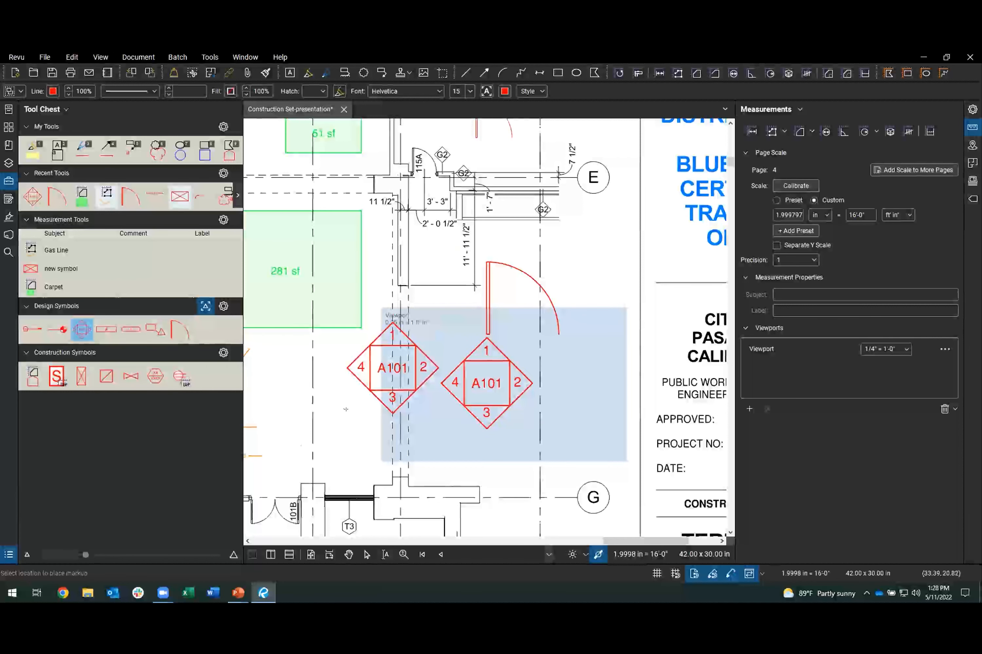
key("Escape")
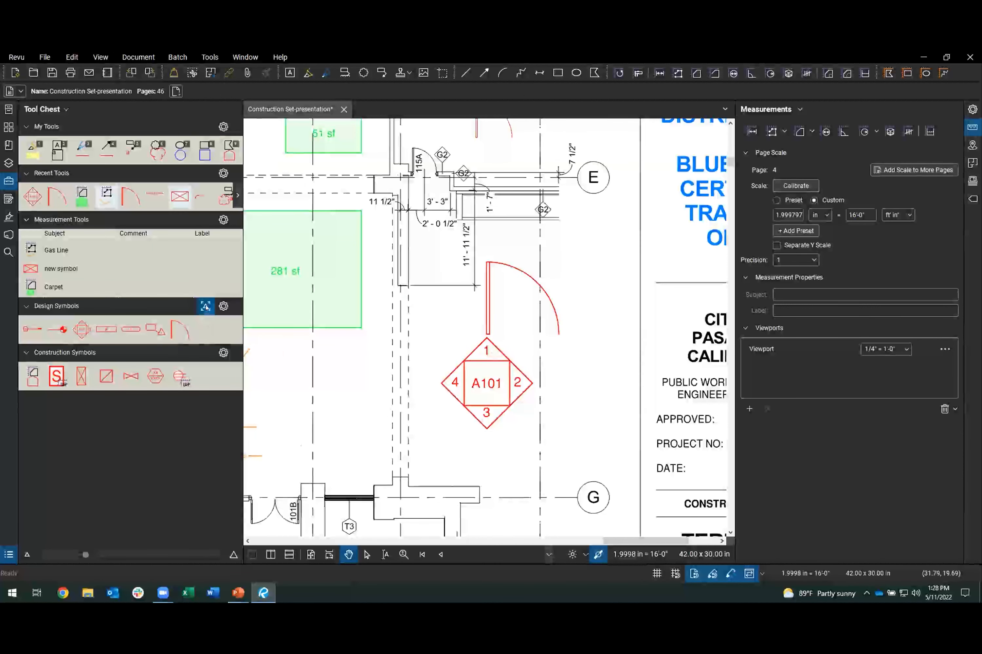
Take a snapshot of the round sink at the end of the restroom counter near the stairs, then exit the Snapshot tool.
scroll(323, 378, "down", 1)
mouse_move(323, 378)
left_mouse_down()
mouse_move(412, 347)
mouse_move(430, 359)
left_mouse_up()
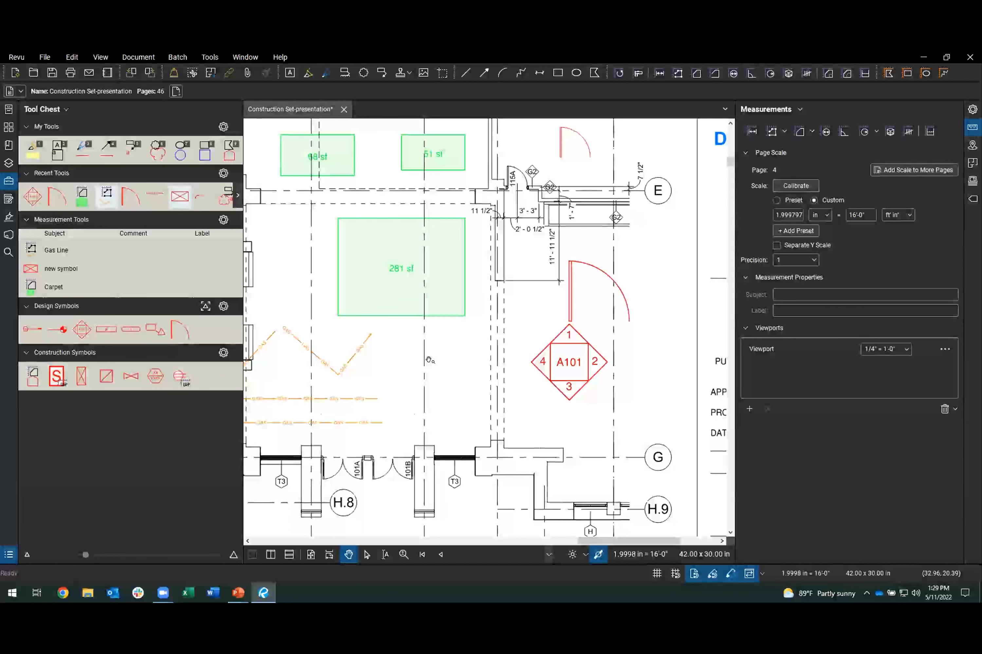
mouse_move(338, 292)
left_mouse_down()
mouse_move(624, 288)
mouse_move(643, 357)
left_mouse_up()
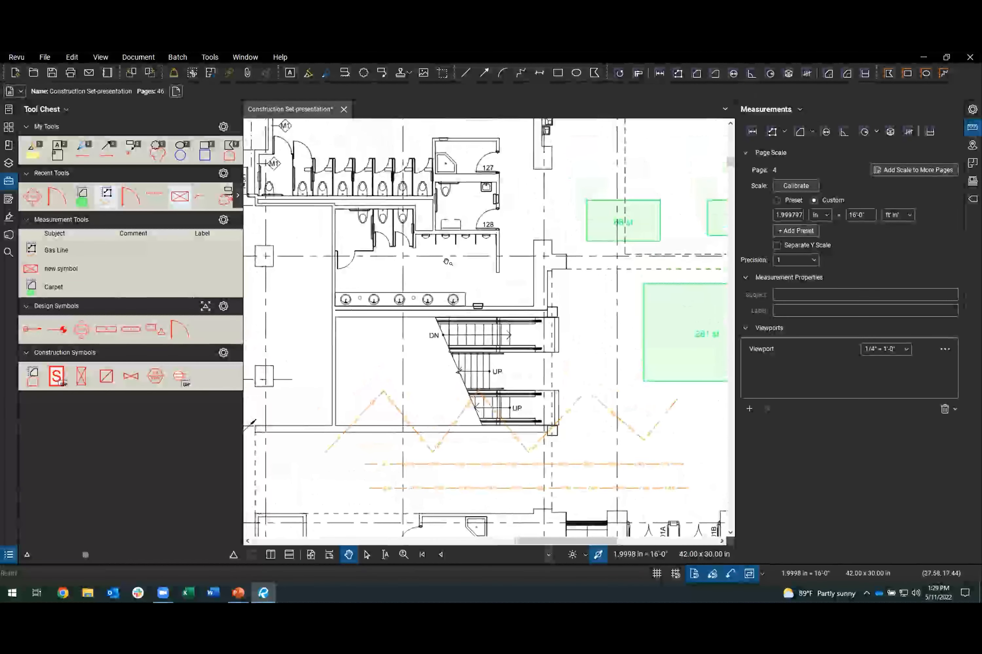
scroll(448, 264, "up", 6)
scroll(457, 228, "up", 3)
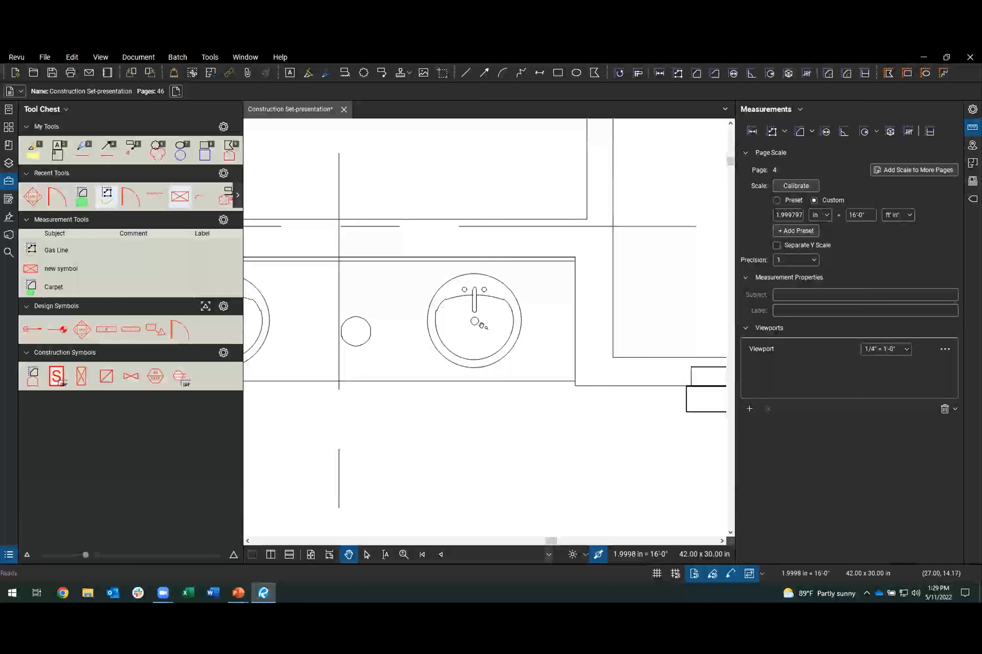
key("ctrl")
key("ctrl")
key("ctrl")
key("g")
left_click_drag(431, 319, 370, 288)
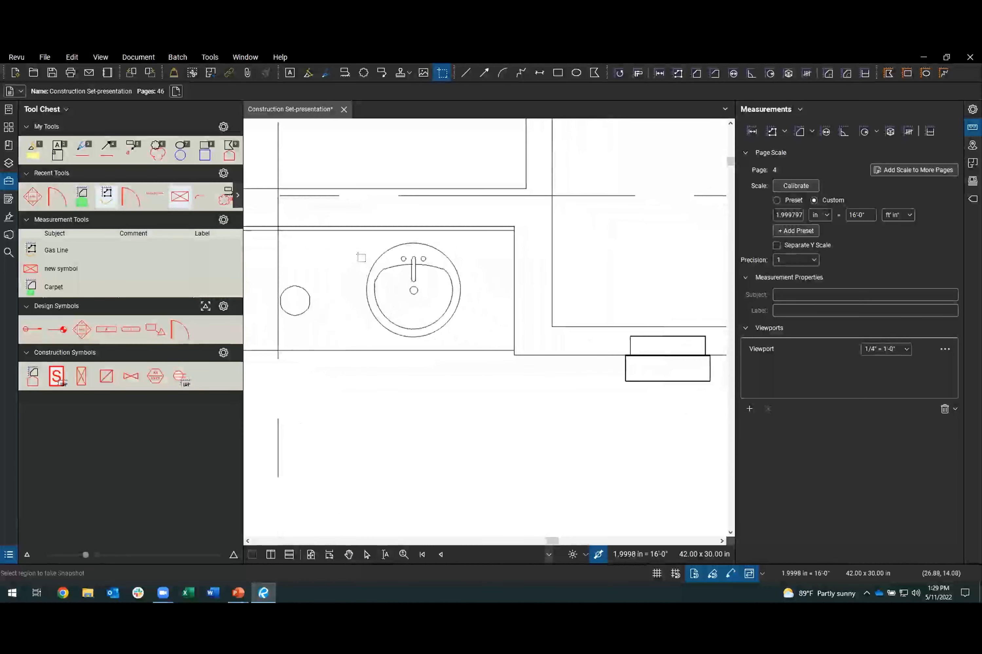
mouse_move(357, 238)
left_mouse_down()
mouse_move(476, 342)
mouse_move(464, 342)
left_mouse_up()
scroll(407, 372, "down", 1)
scroll(413, 344, "down", 1)
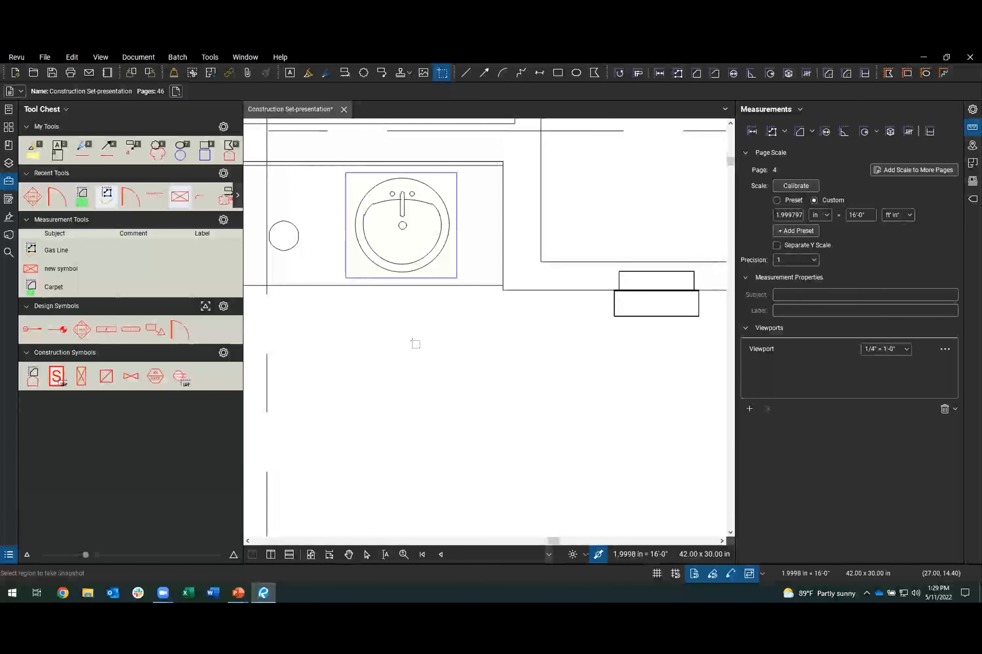
key("Escape")
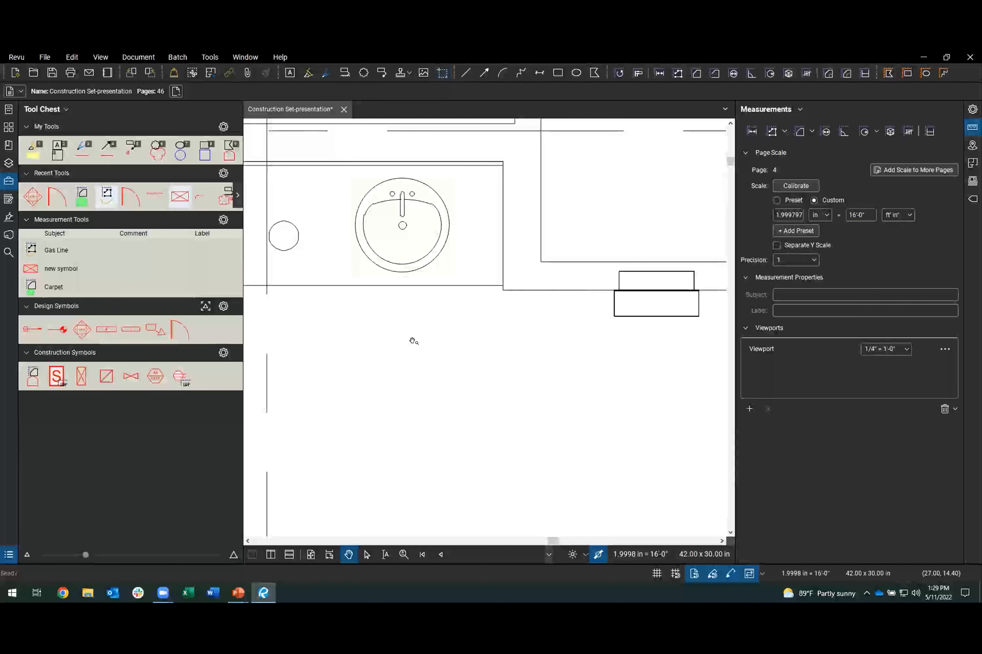
Paste the sink snapshot, move it to the empty area below the counter, and leave it selected.
key("ctrl+v")
left_click_drag(498, 346, 466, 399)
left_click(537, 449)
left_click(506, 409)
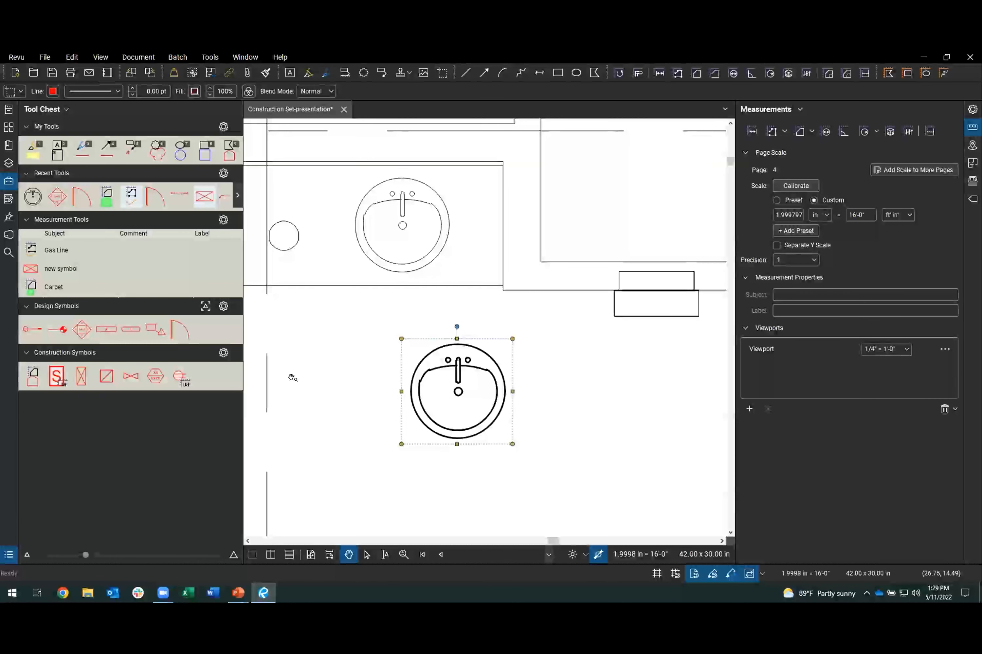
Set the subject of the pasted sink snapshot to "Sink" in its properties.
left_click(973, 109)
left_click(807, 154)
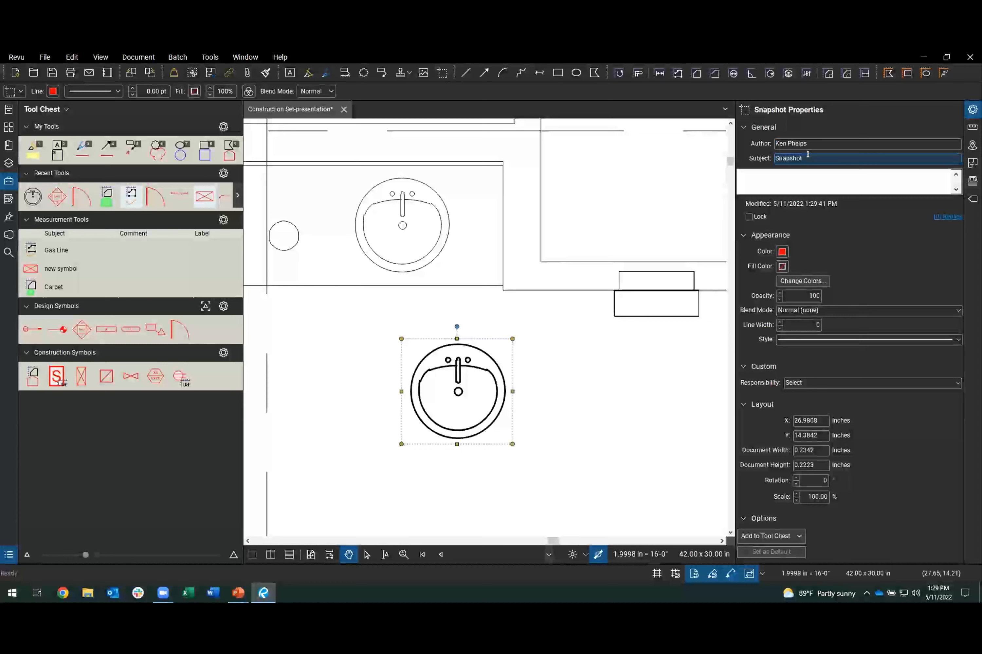
left_click_drag(807, 154, 747, 160)
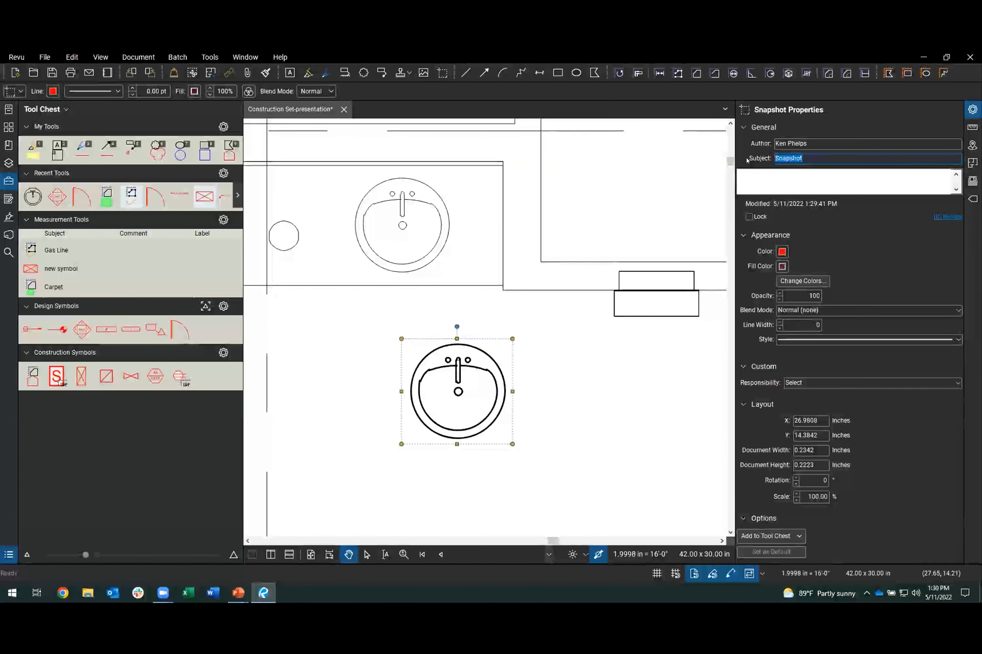
type("Sink")
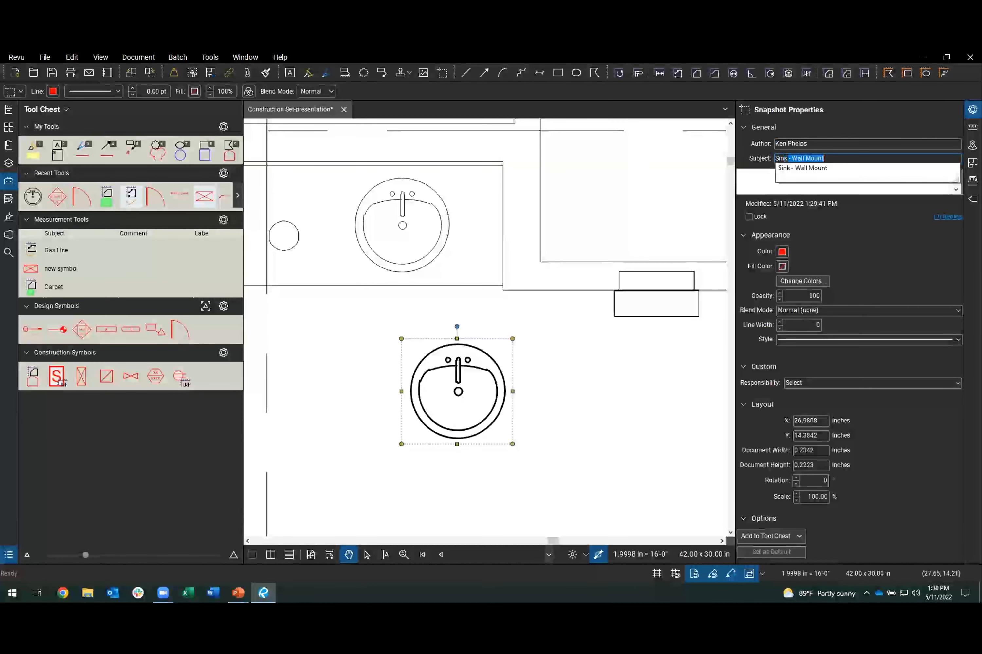
key("Delete")
key("Return")
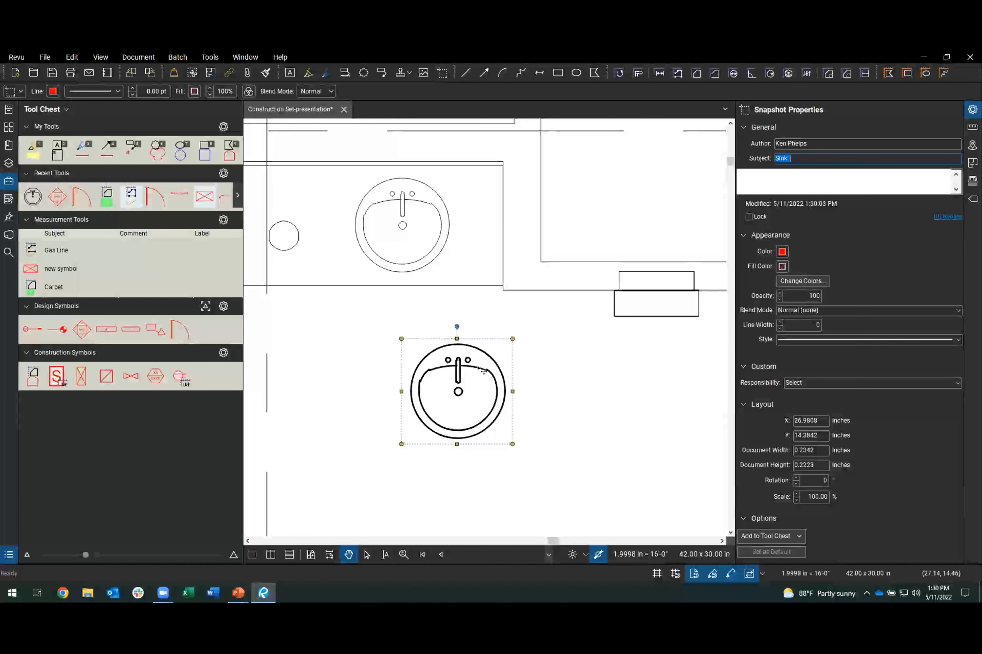
scroll(483, 371, "up", 3)
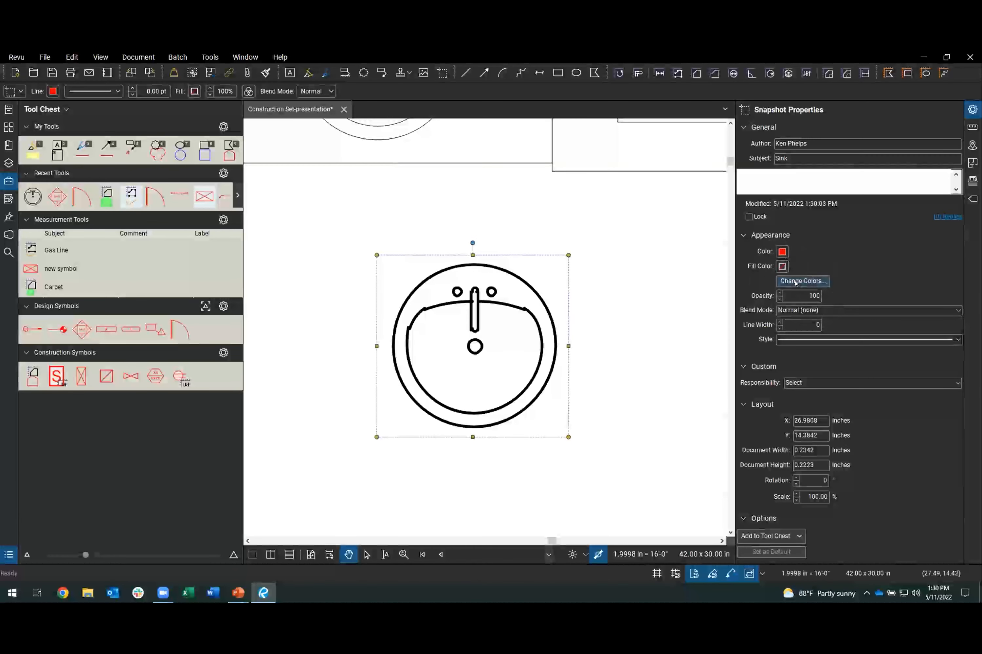
Change the black linework of the pasted sink snapshot to red using Color Processing's Modify Colors option.
right_click(485, 274)
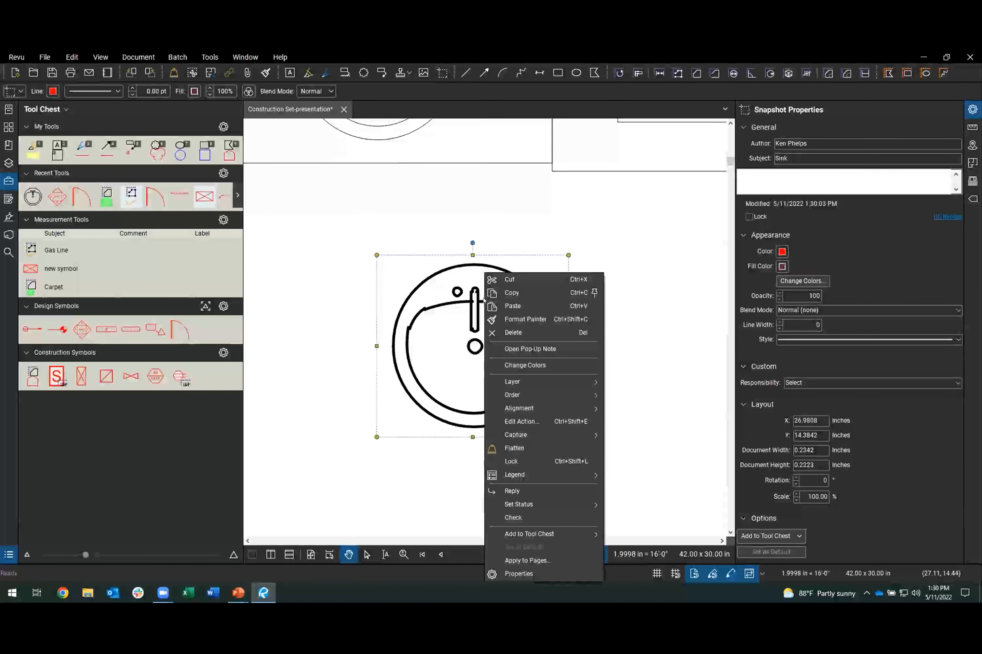
left_click(528, 366)
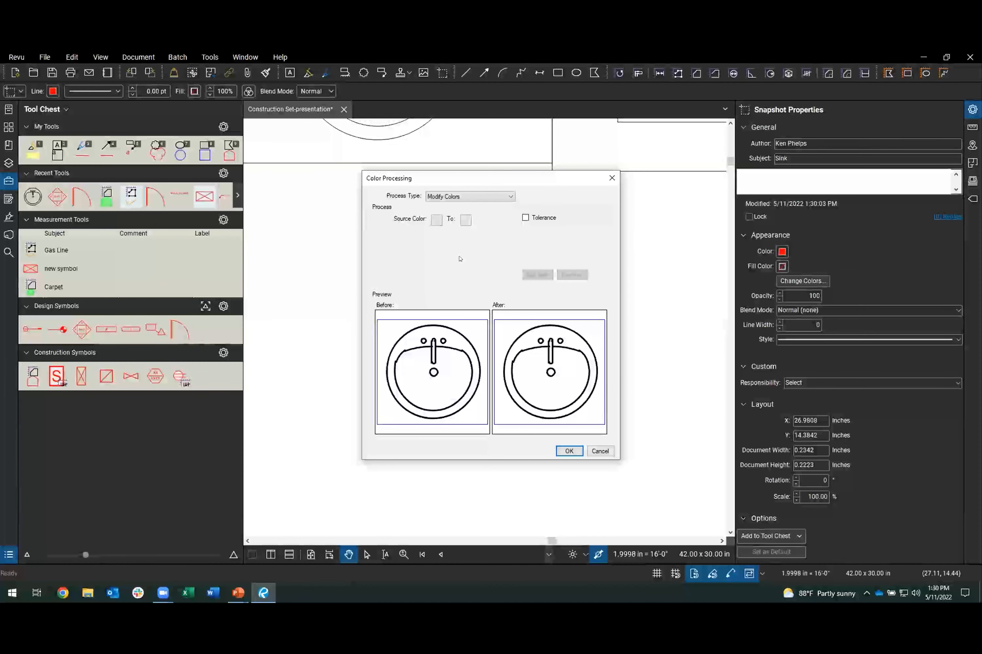
left_click(437, 220)
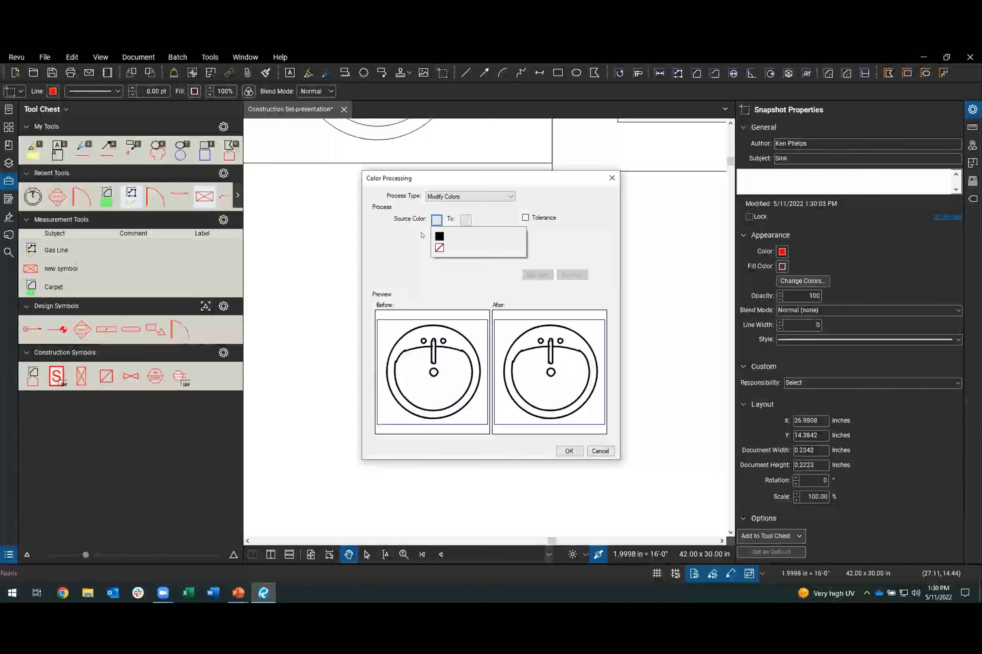
left_click(439, 237)
left_click(466, 220)
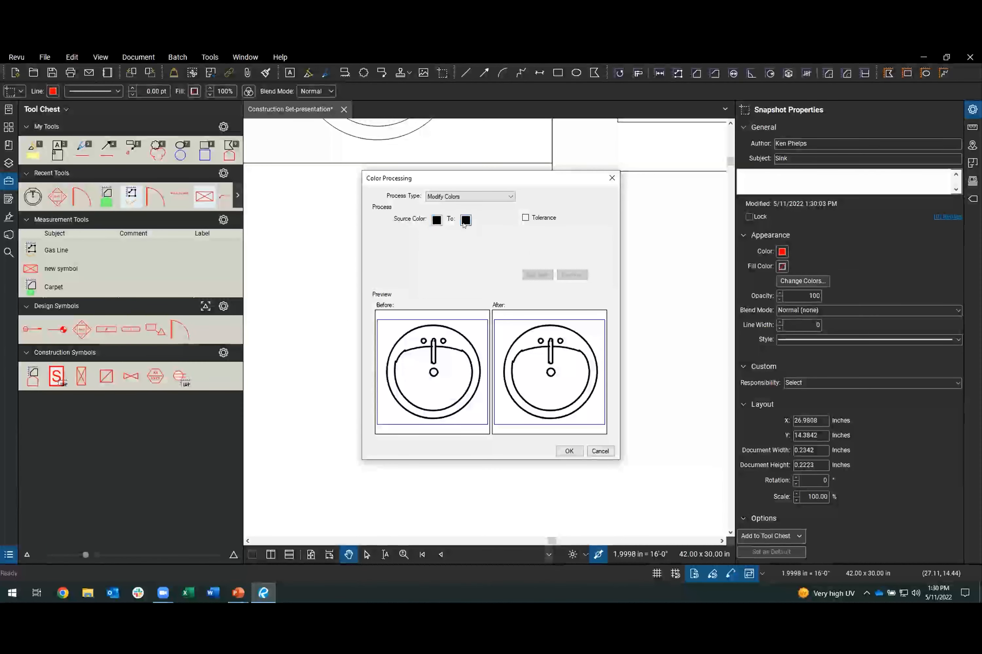
left_click(467, 259)
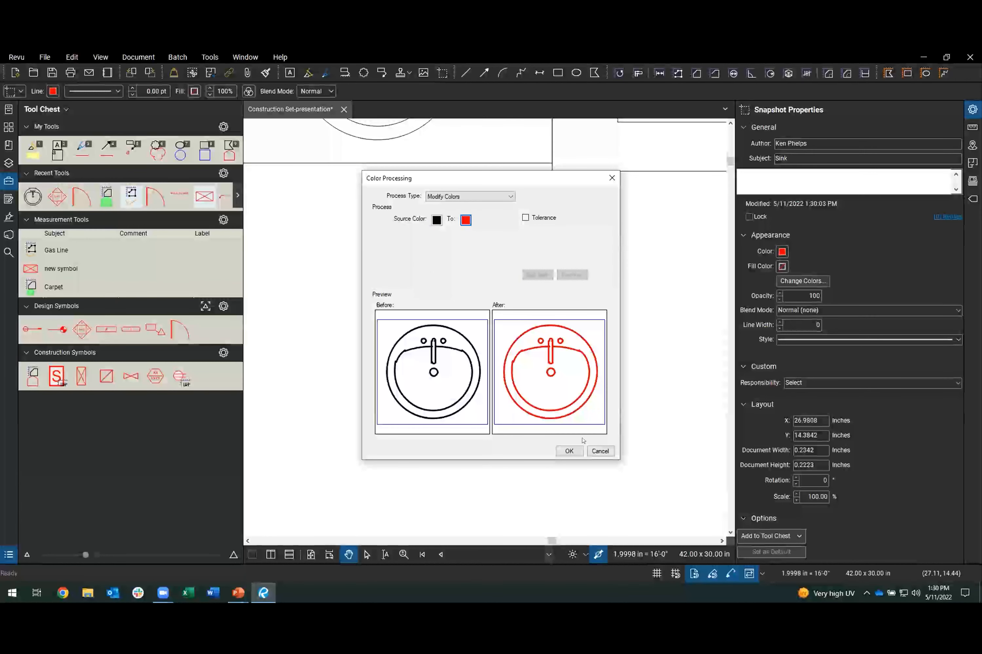
left_click(571, 451)
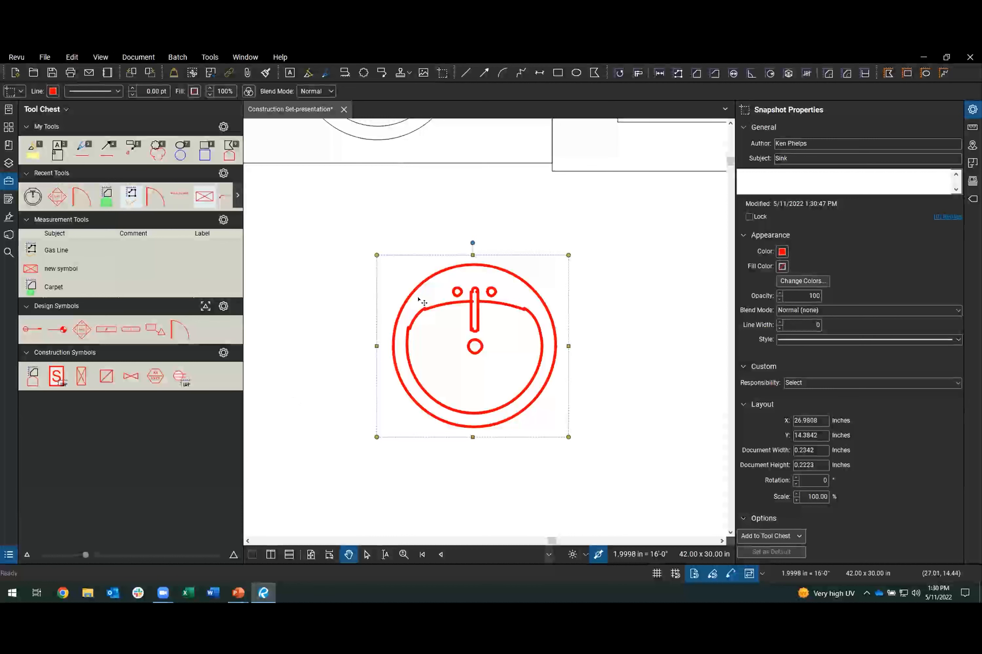
Add the red sink snapshot to the Design Symbols tool set.
right_click(443, 307)
mouse_move(512, 533)
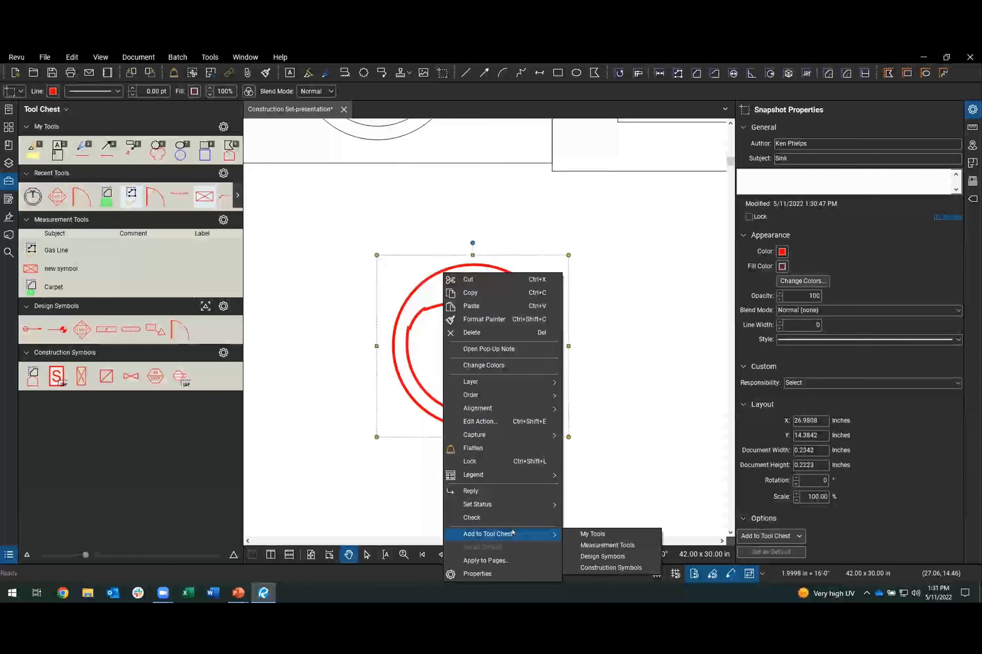
left_click(602, 556)
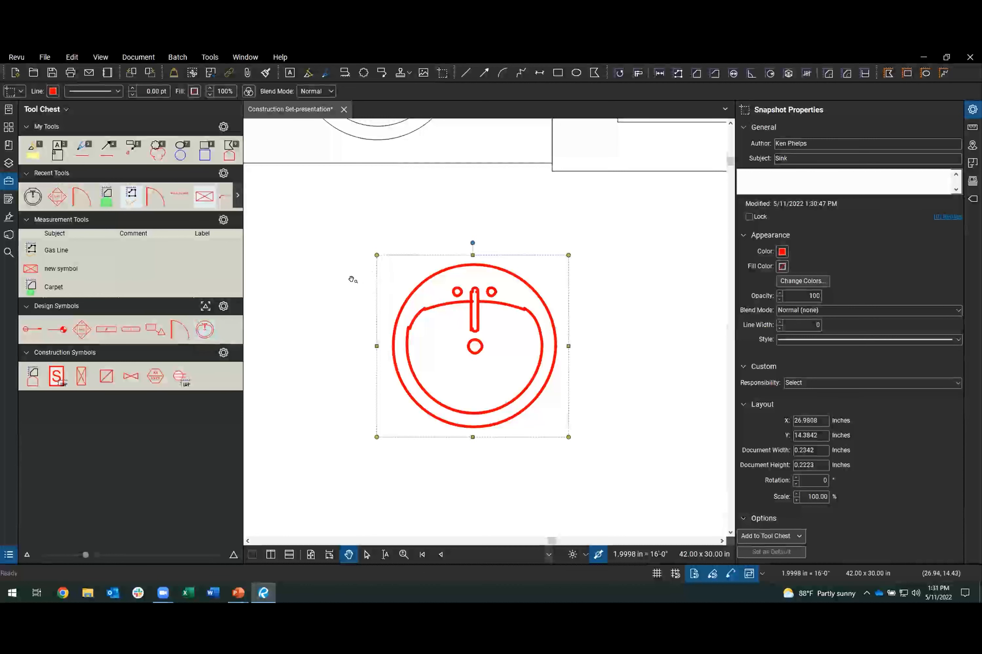
scroll(352, 292, "down", 4)
left_click_drag(342, 308, 473, 276)
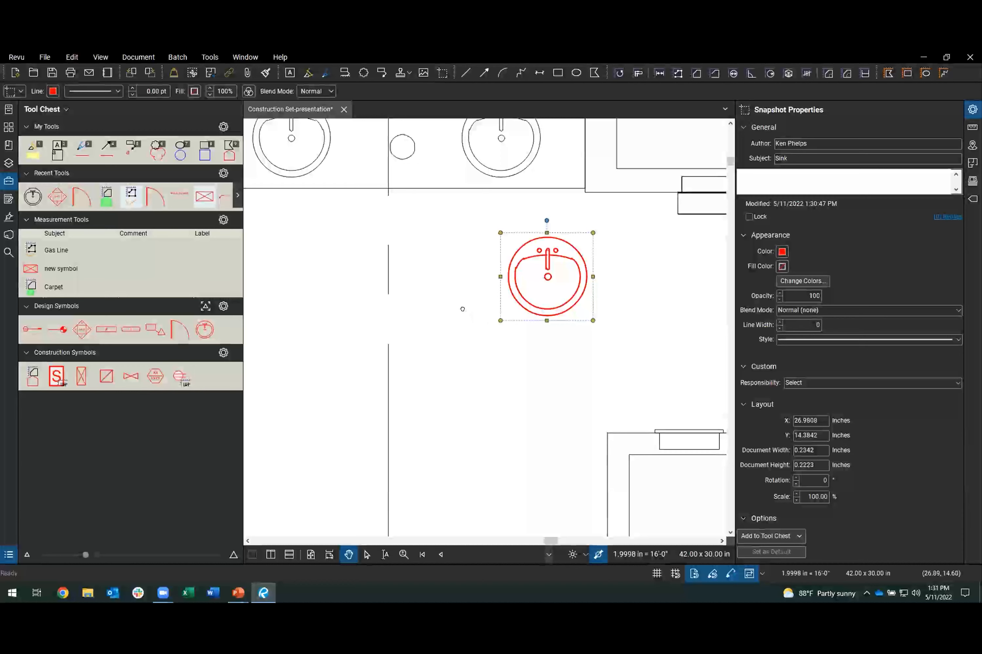
left_click_drag(461, 309, 516, 303)
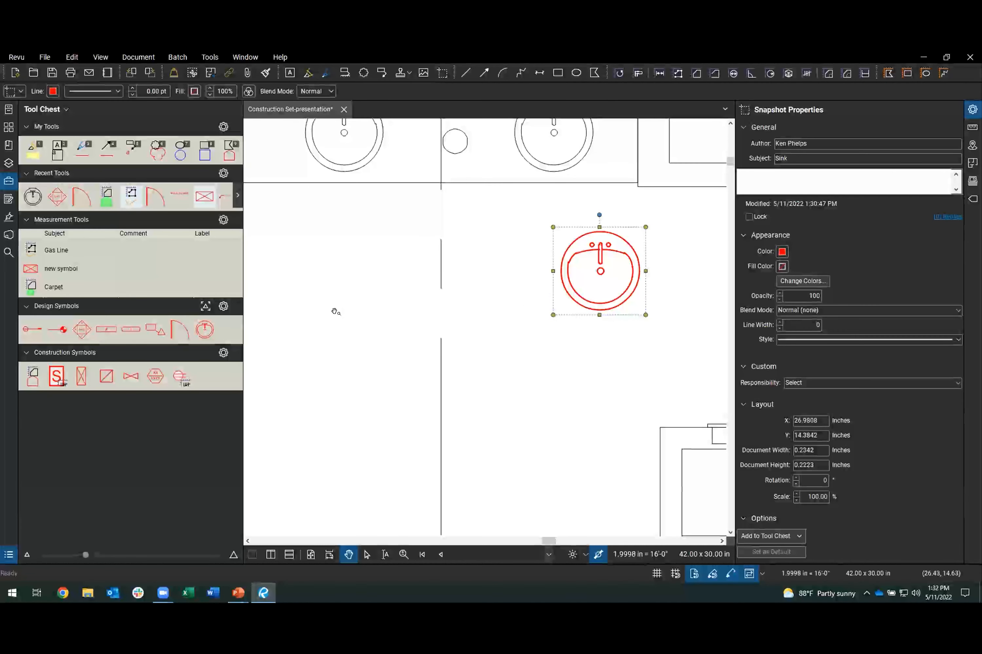
right_click(201, 328)
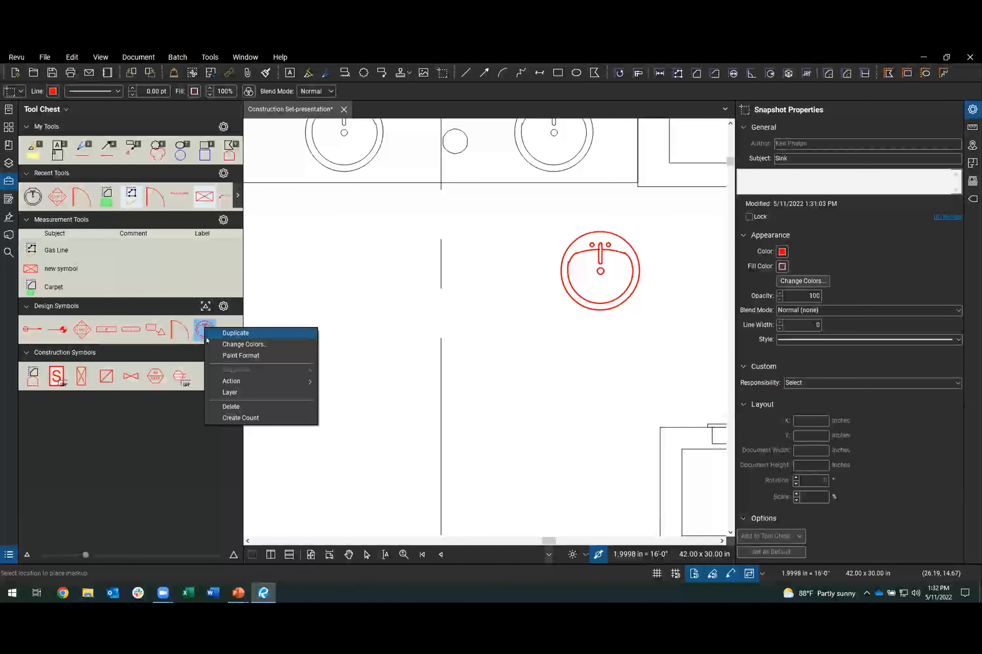
left_click(254, 420)
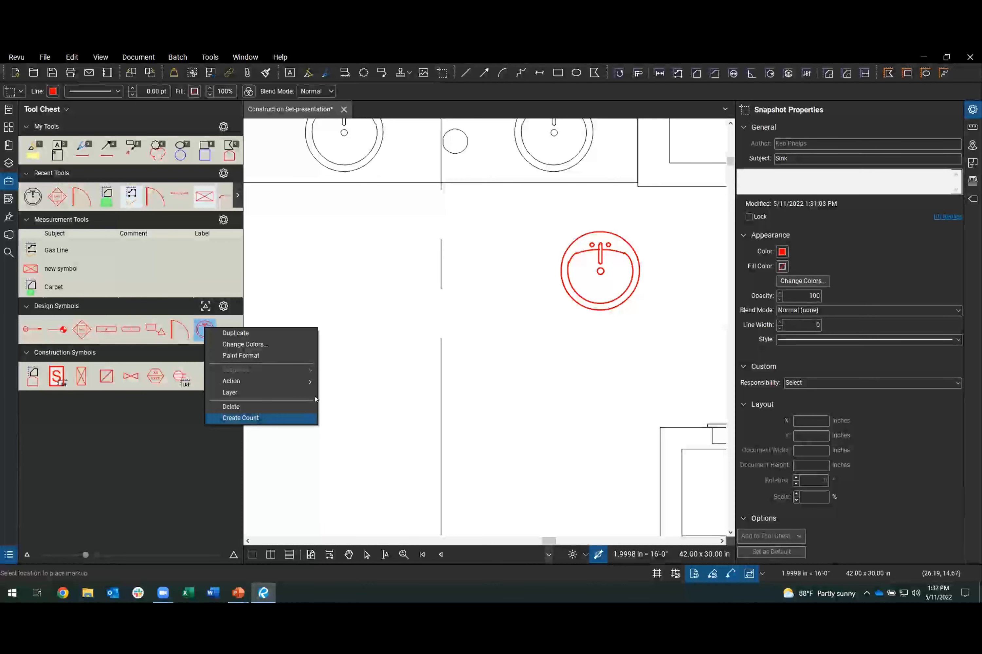
left_click(255, 417)
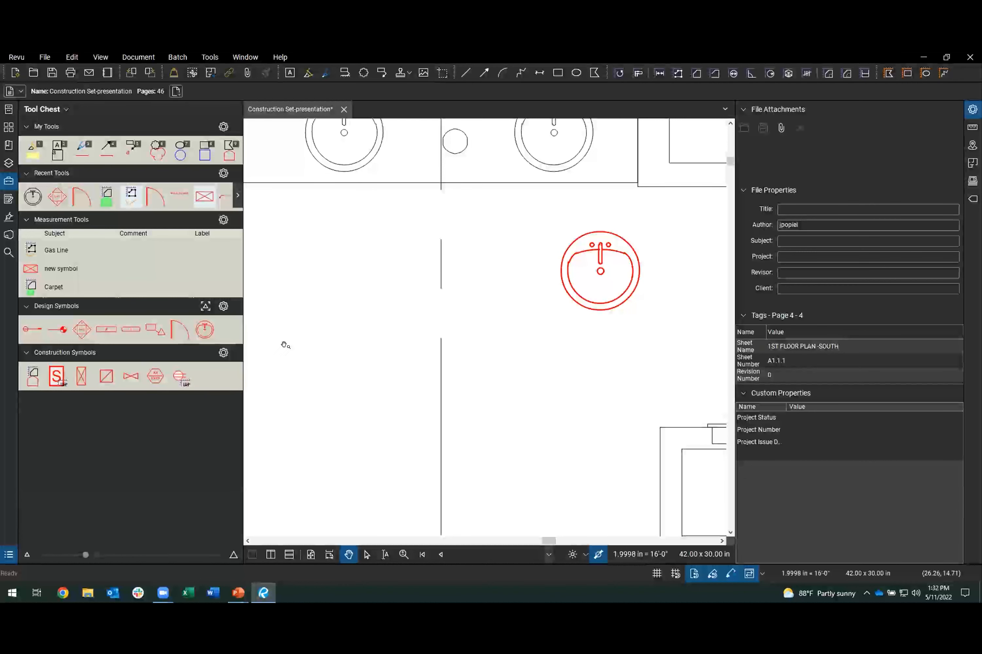
Create a count tool from the "new symbol" tool in the Measurement Tools set.
right_click(35, 270)
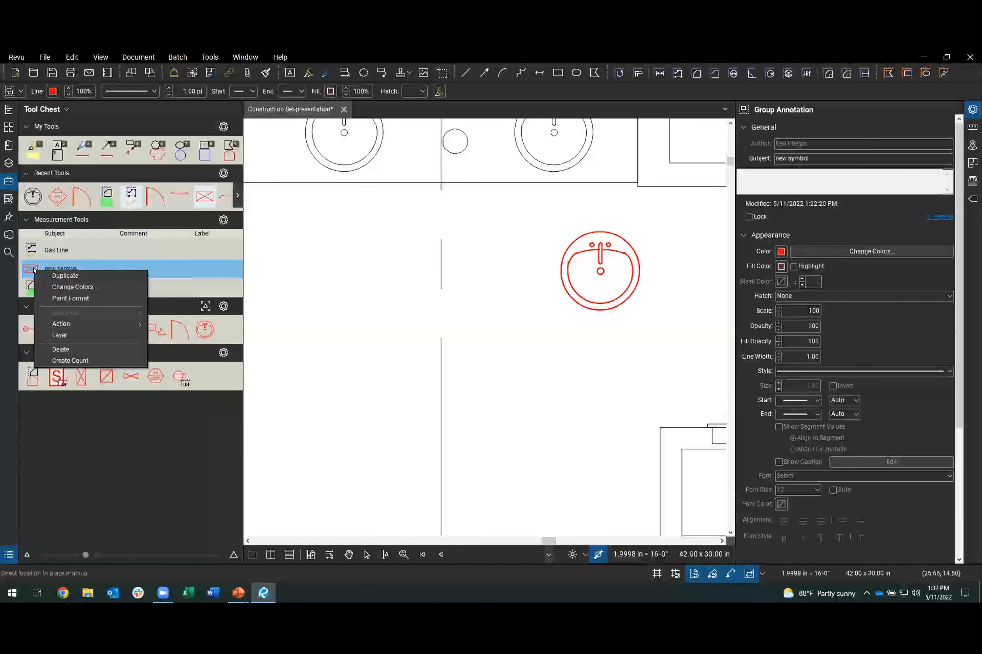
left_click(95, 361)
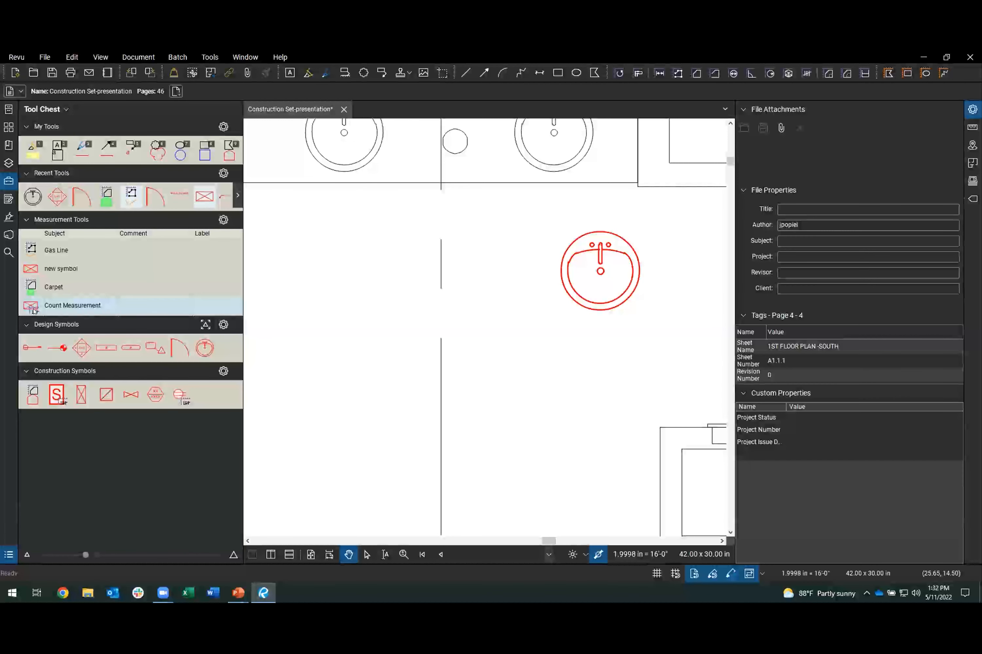
key("ctrl")
key("ctrl")
key("ctrl")
key("ctrl")
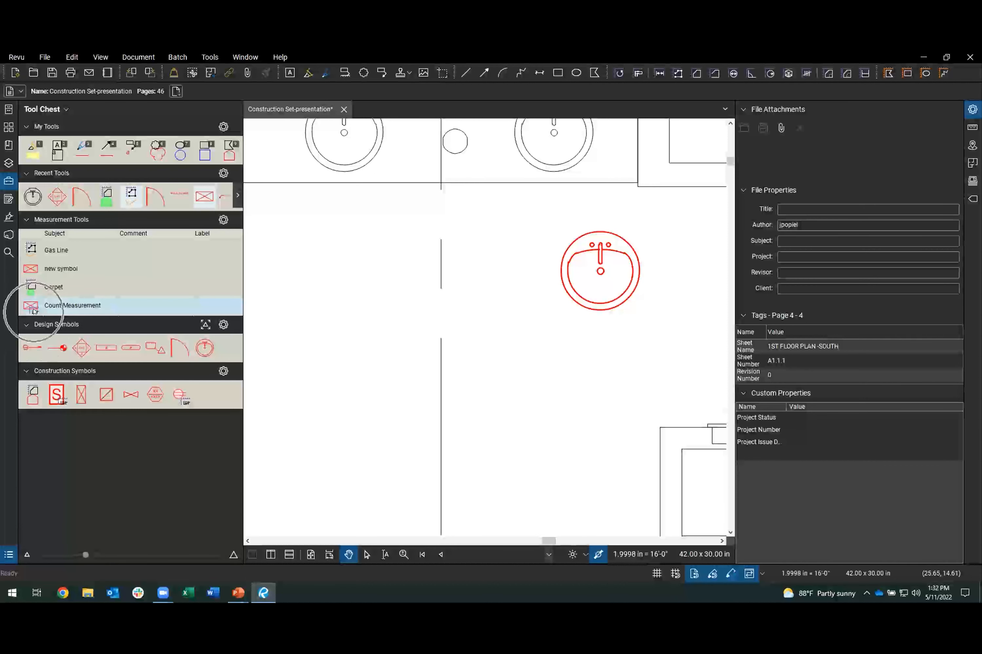
left_click(806, 73)
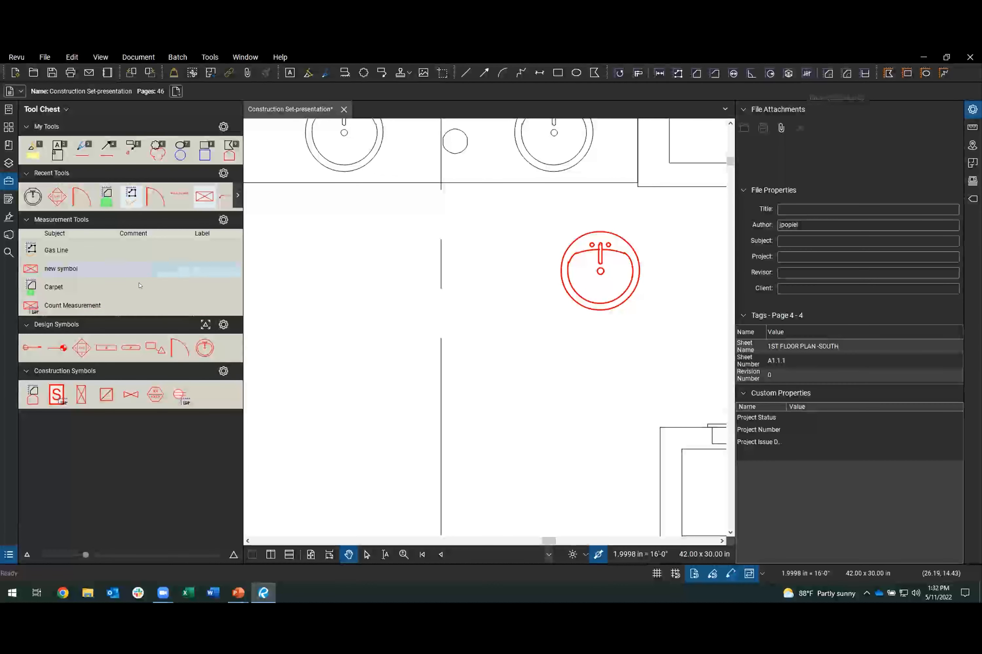
Place seven crossed-box count markers with the new count tool around the 145G wall beside the restrooms, then end the count.
left_click(28, 310)
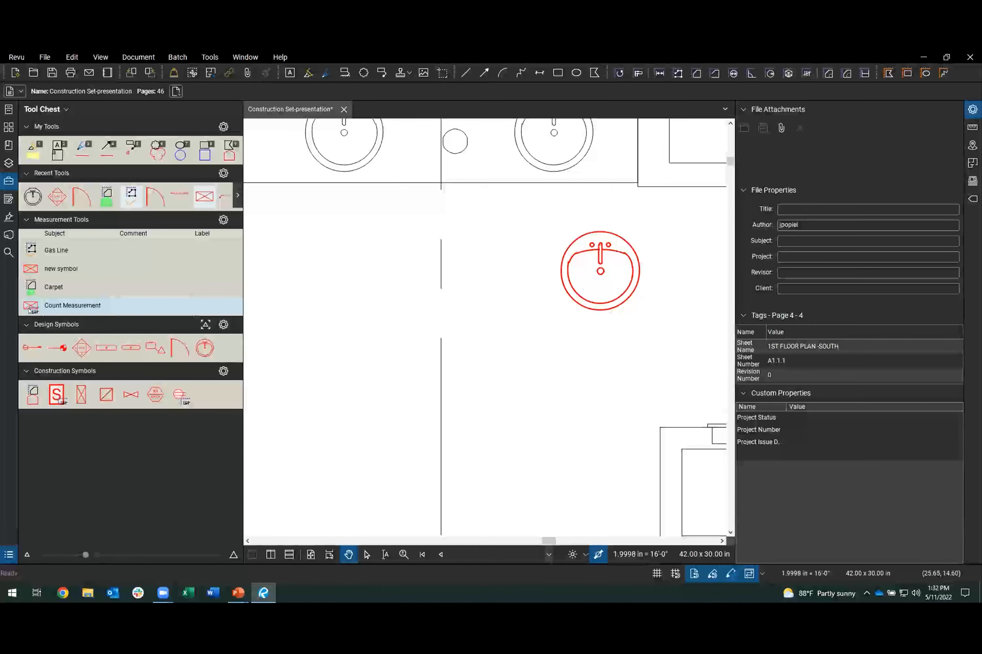
left_click(382, 302)
scroll(382, 308, "down", 3)
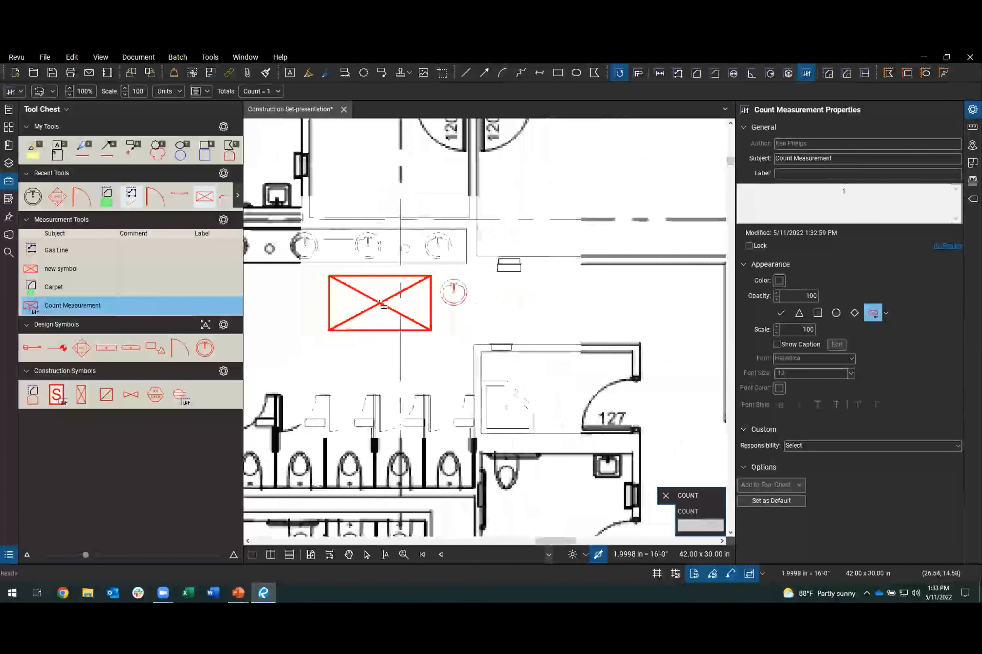
left_click(349, 333)
left_click(339, 368)
left_click(344, 423)
left_click(398, 447)
left_click(444, 404)
left_click(487, 380)
key("Escape")
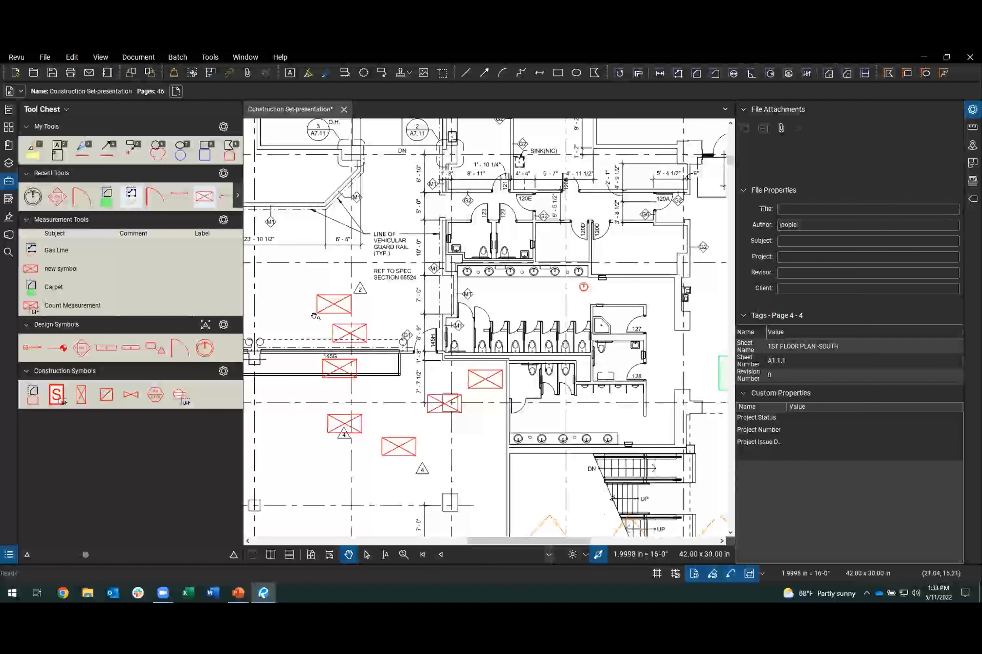
Rename the Count Measurement tool in the Measurement Tools set to "New symbol count".
left_click(71, 306)
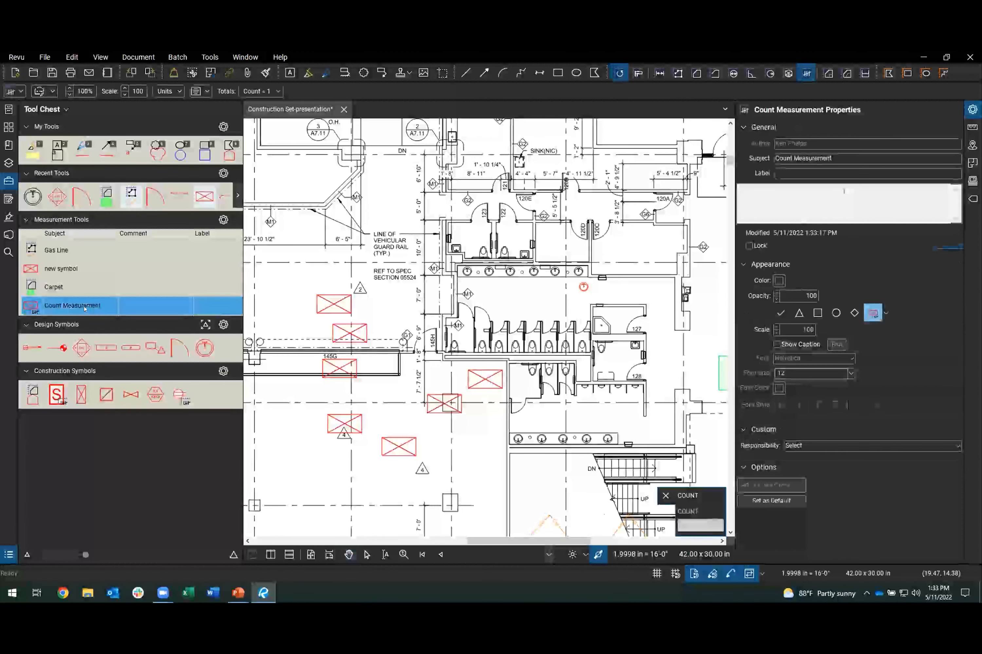
left_click(68, 307)
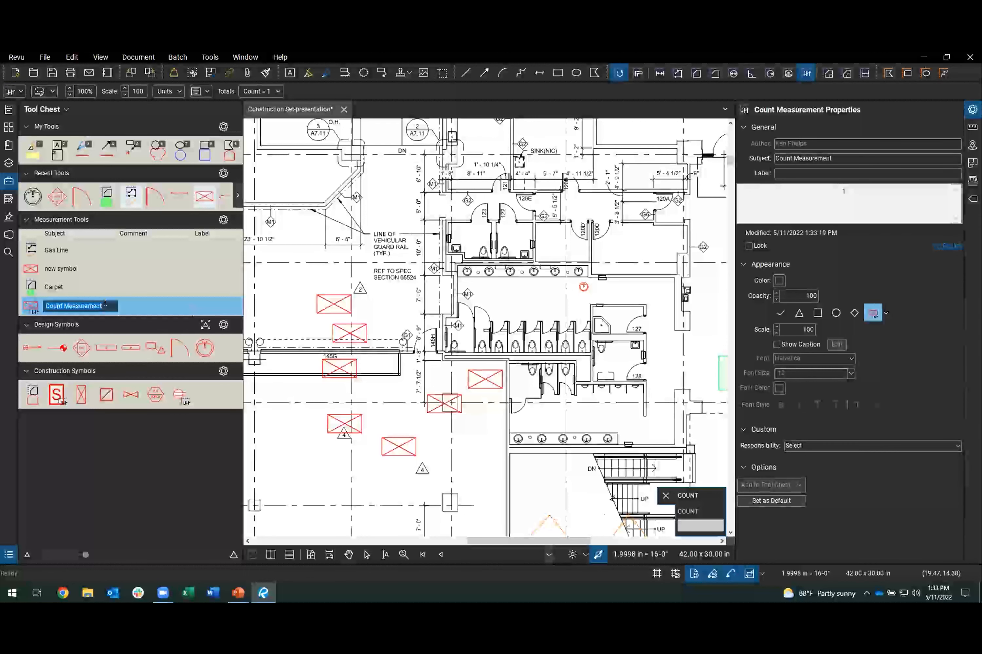
type("New symol")
type("ol count")
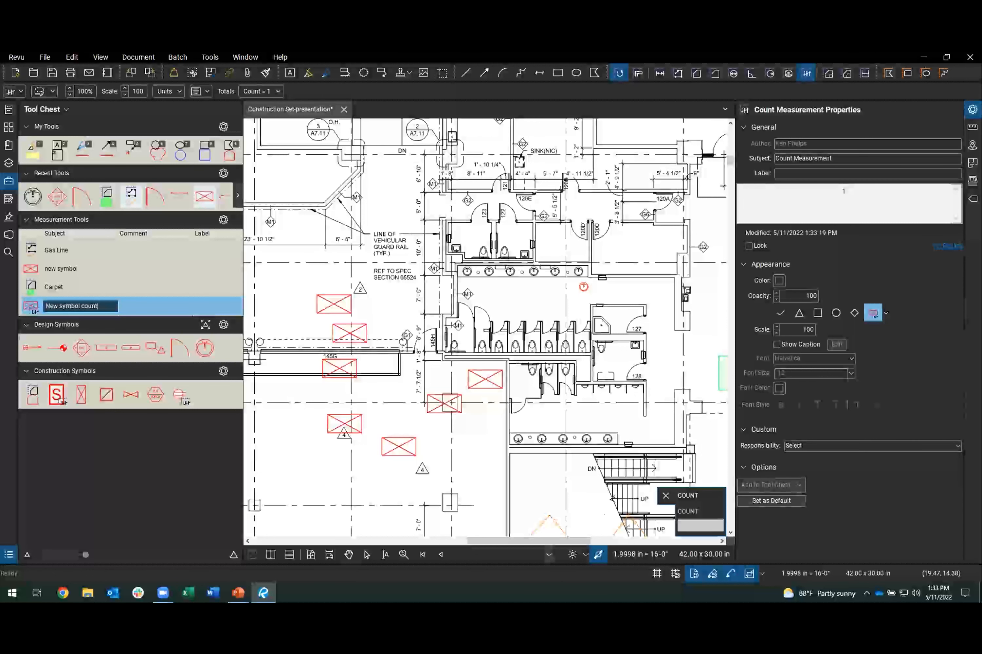
key("Return")
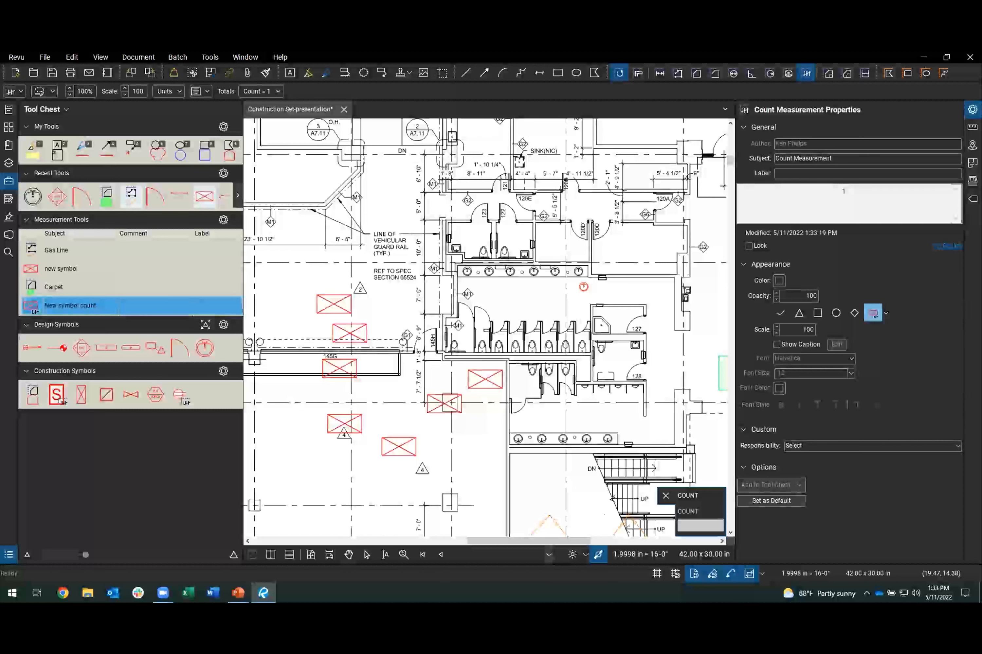
Place two more count markers near the vehicular guard rail note with the renamed count tool, then end the count.
left_click(336, 271)
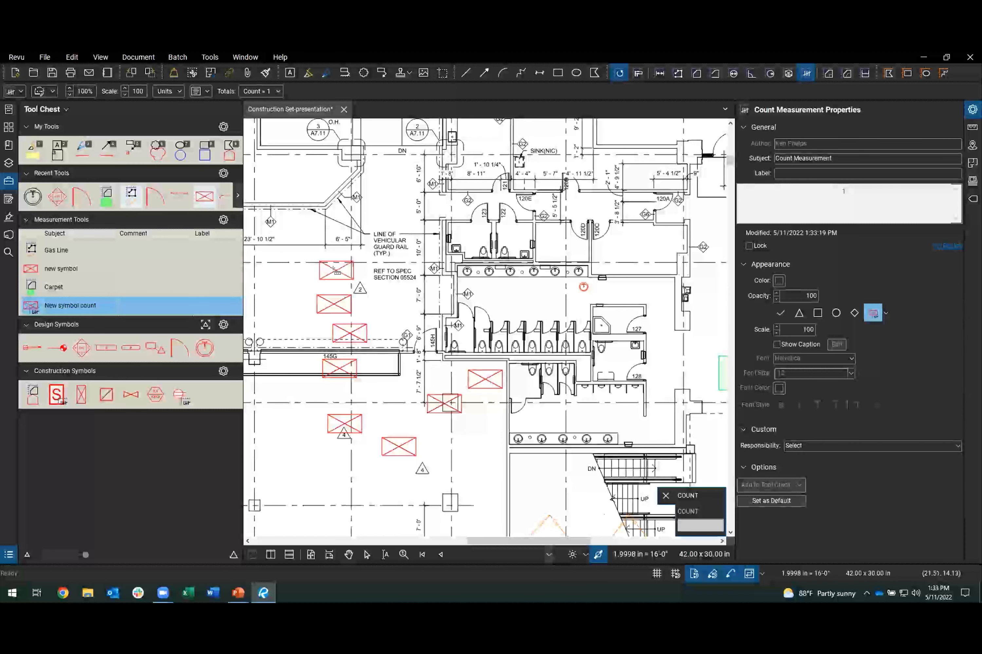
left_click(384, 243)
key("Escape")
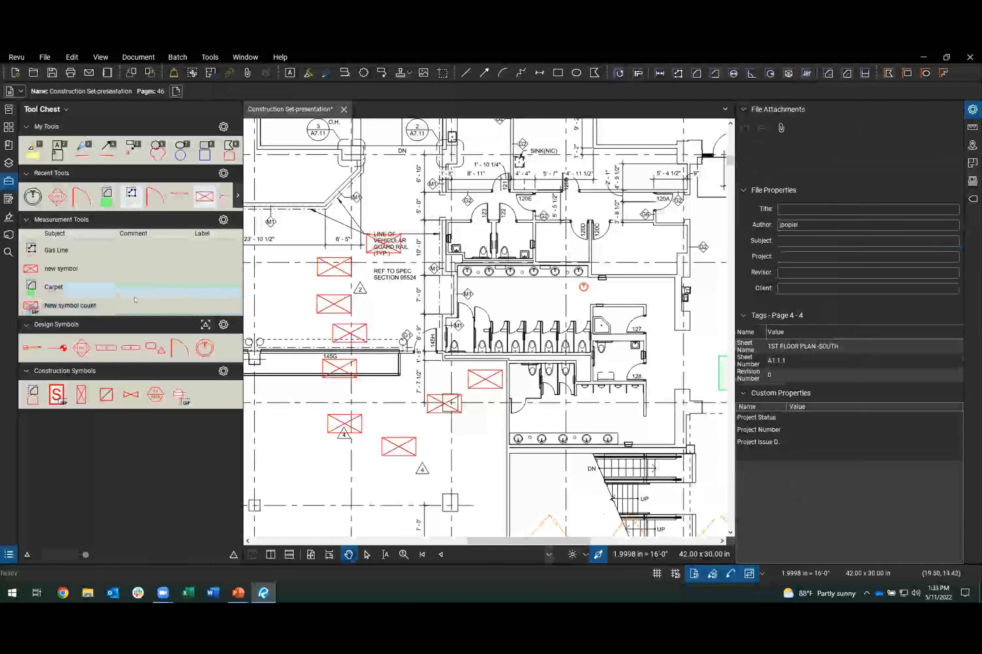
left_click(69, 306)
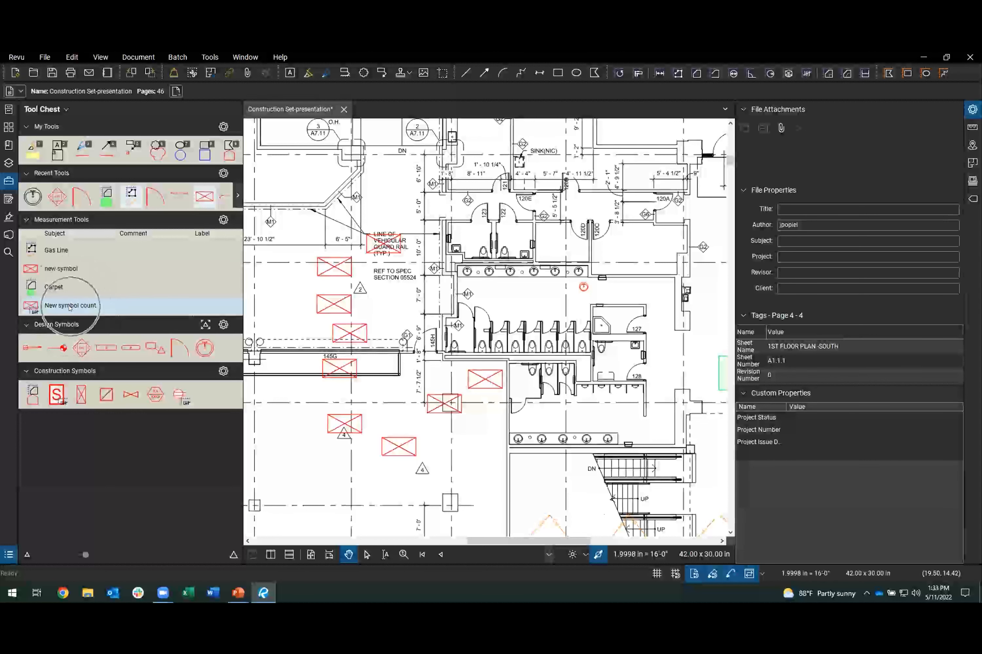
Add a text box containing "1" in the empty area below the 145E wall.
scroll(425, 256, "left", 3)
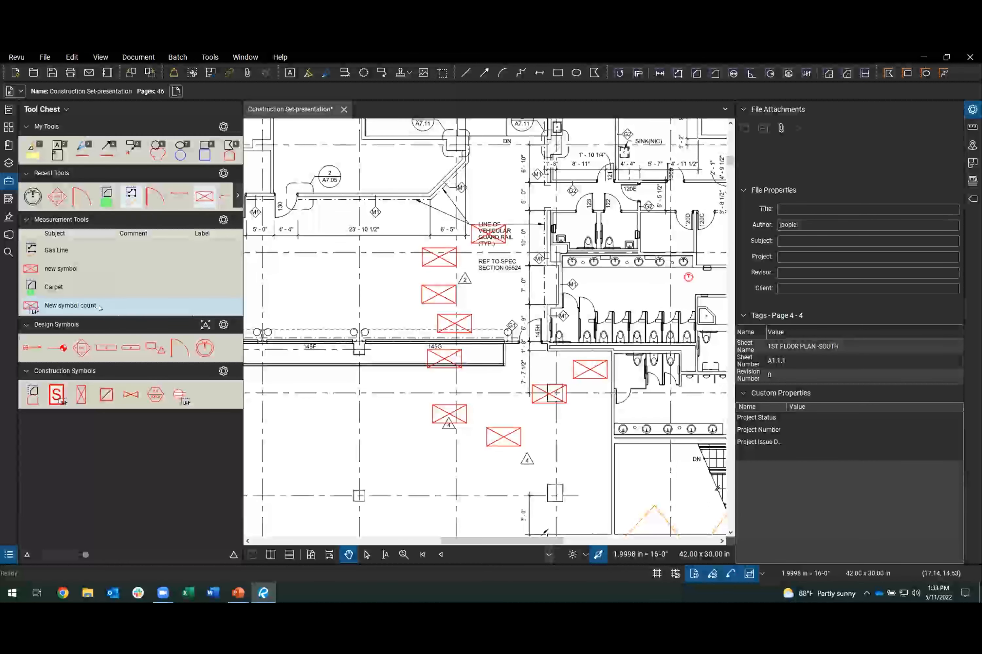
left_click_drag(256, 313, 382, 301)
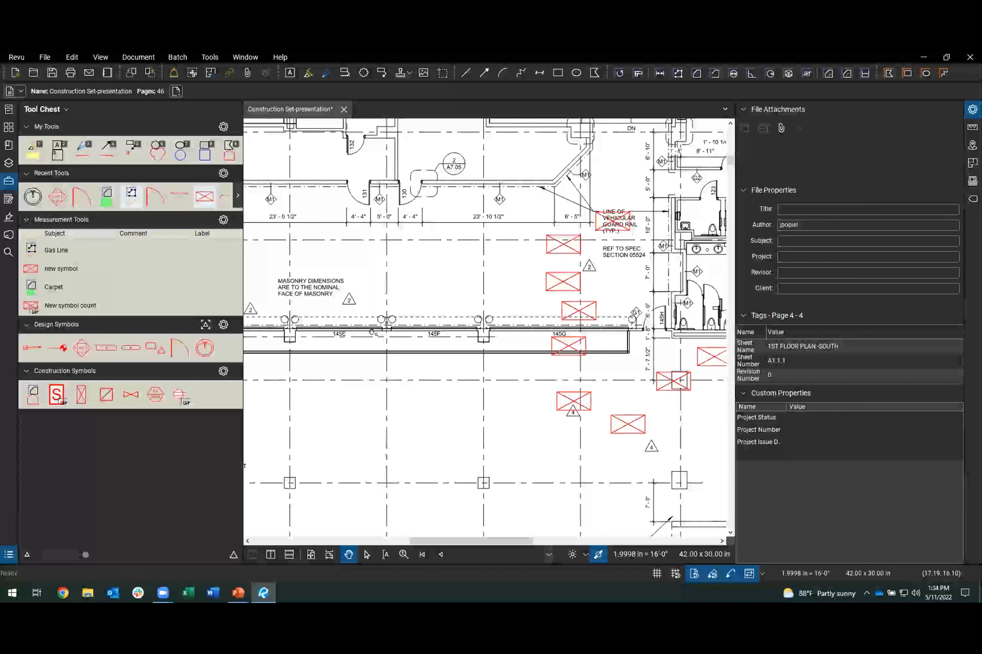
scroll(372, 333, "up", 5)
scroll(433, 324, "up", 2)
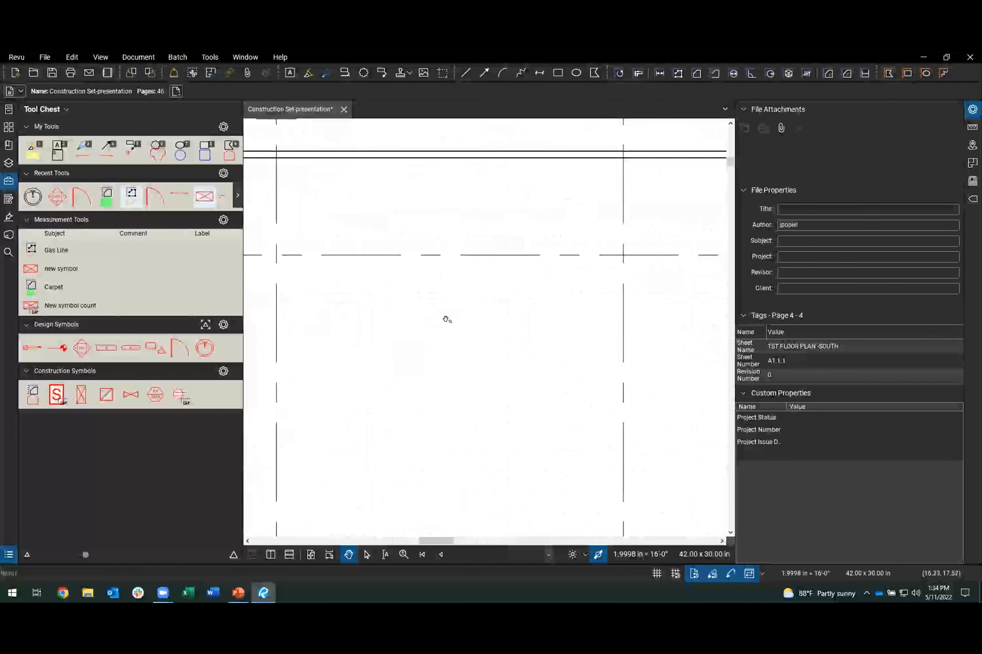
key("t")
left_click(407, 336)
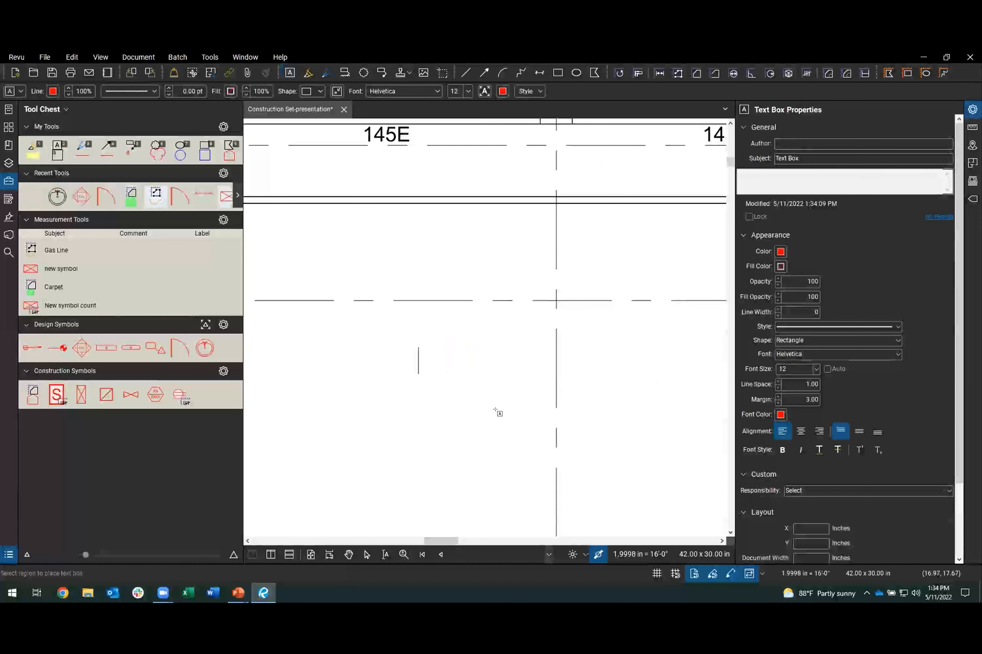
type("1")
key("Escape")
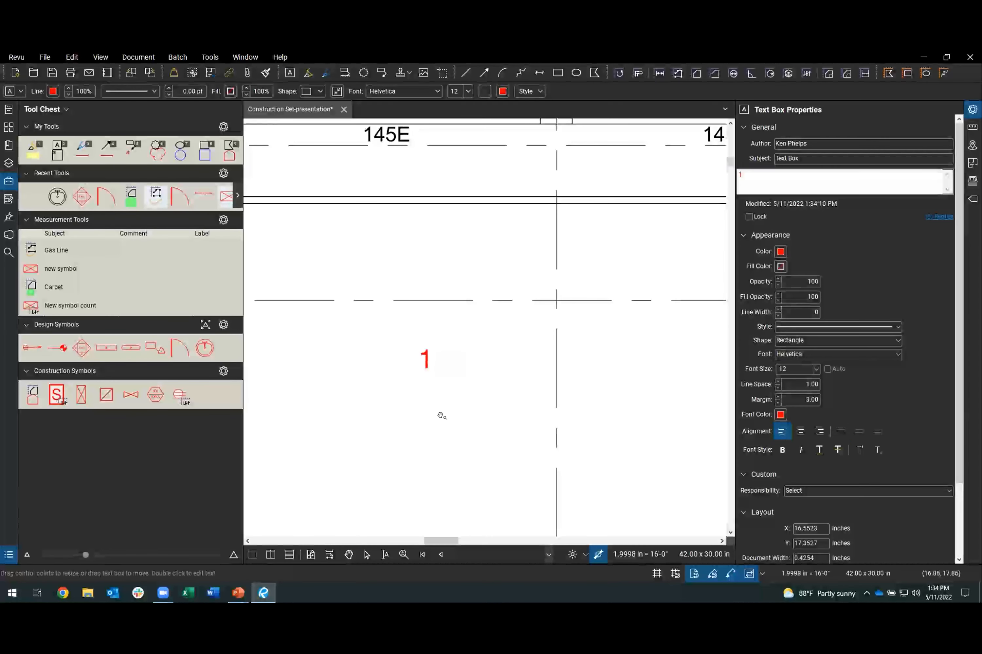
key("Escape")
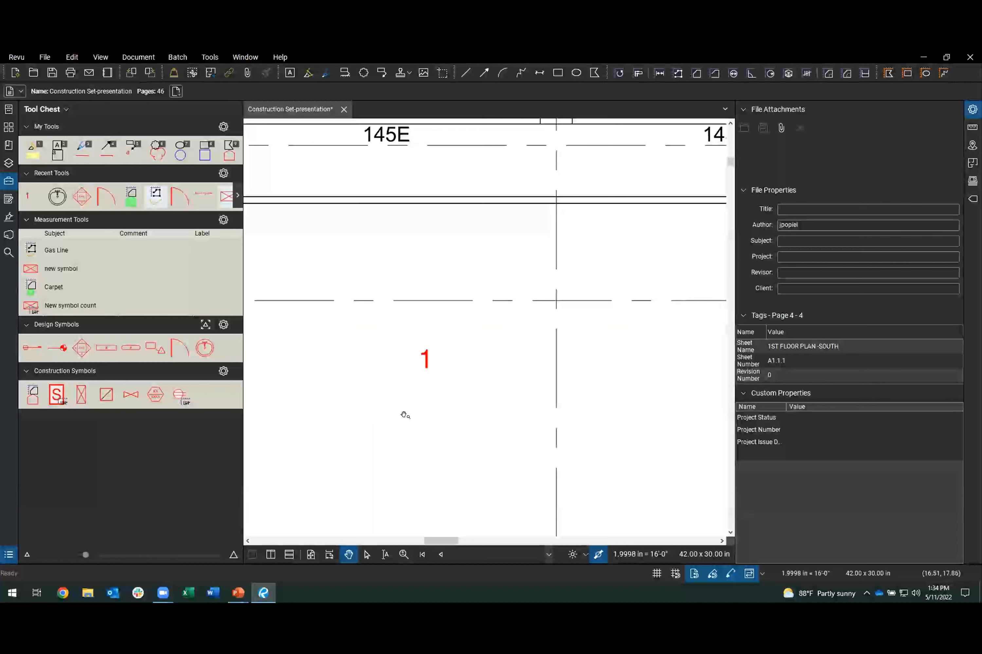
Draw a rectangle about 0.44 by 0.36 inches around the number 1 and exit the Rectangle tool.
key("r")
left_click_drag(392, 332, 462, 388)
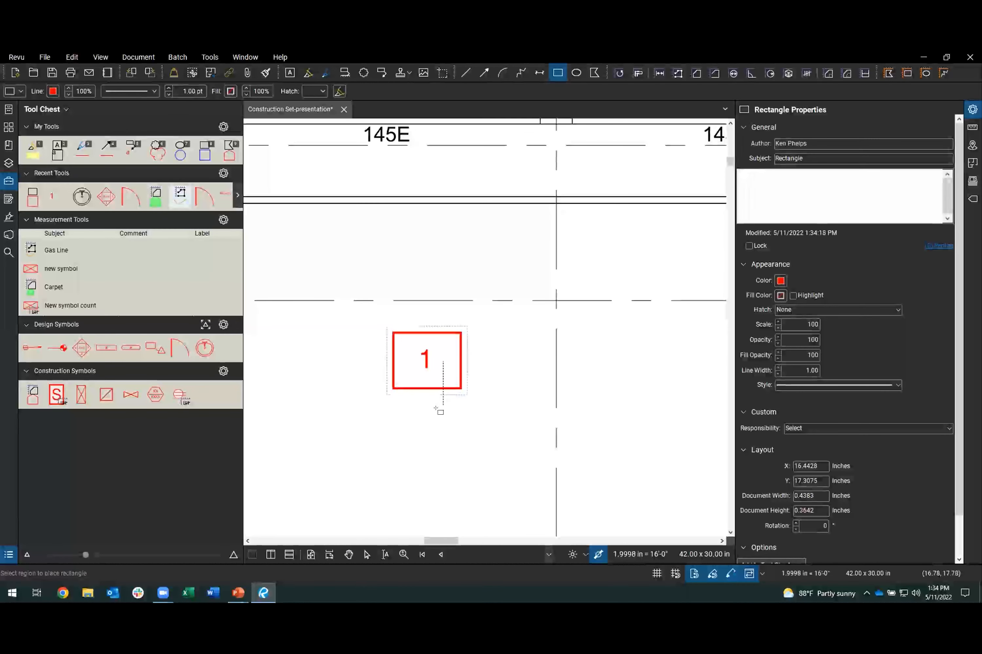
key("Escape")
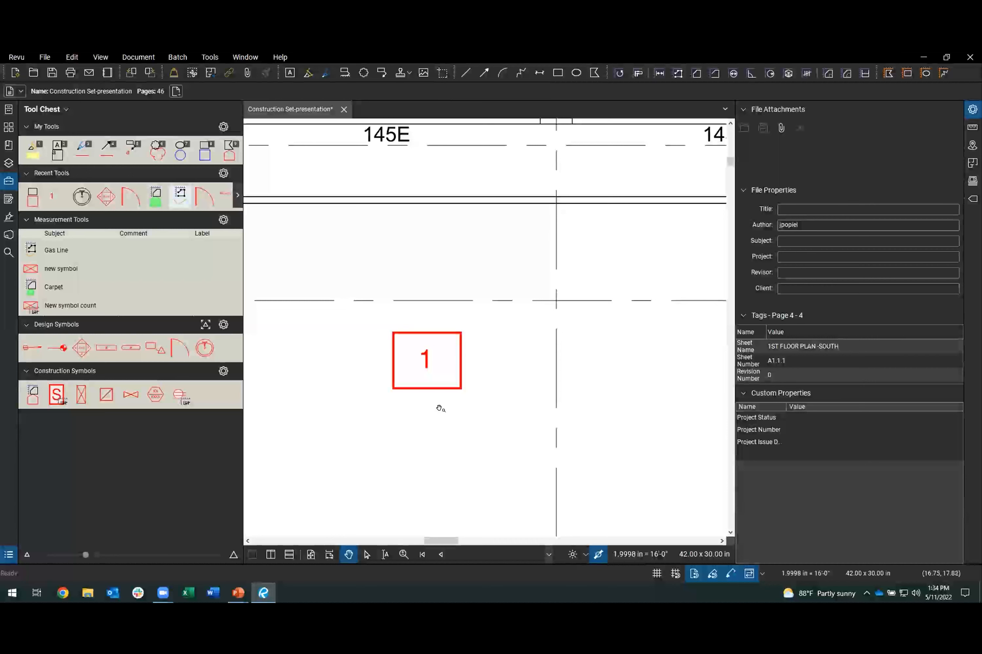
Group the number 1 text box with its rectangle and add the group to the Measurement Tools set.
left_click_drag(491, 292, 365, 423)
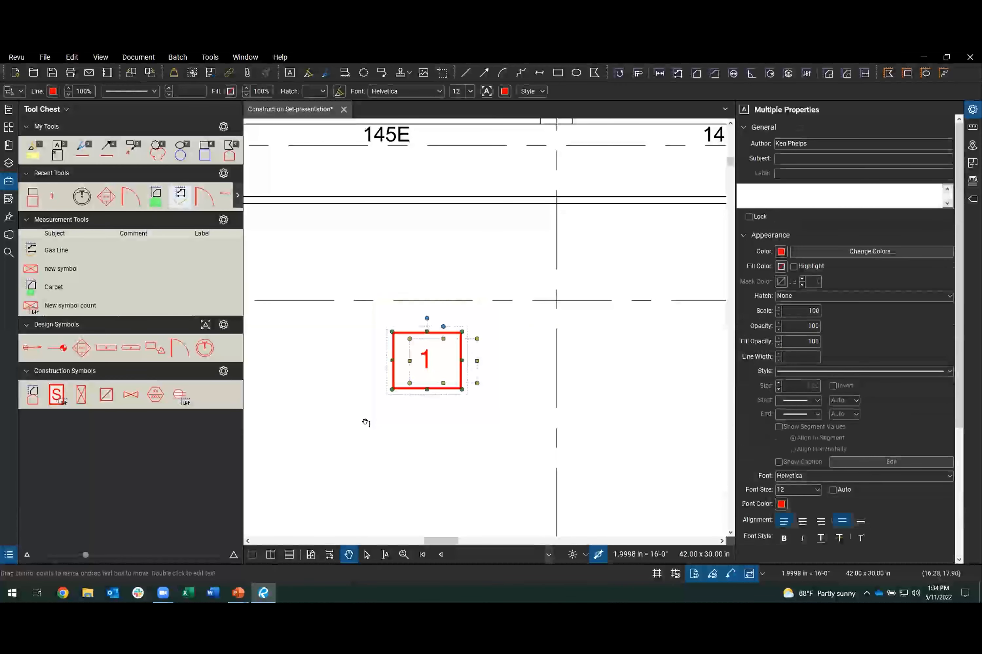
key("ctrl+g")
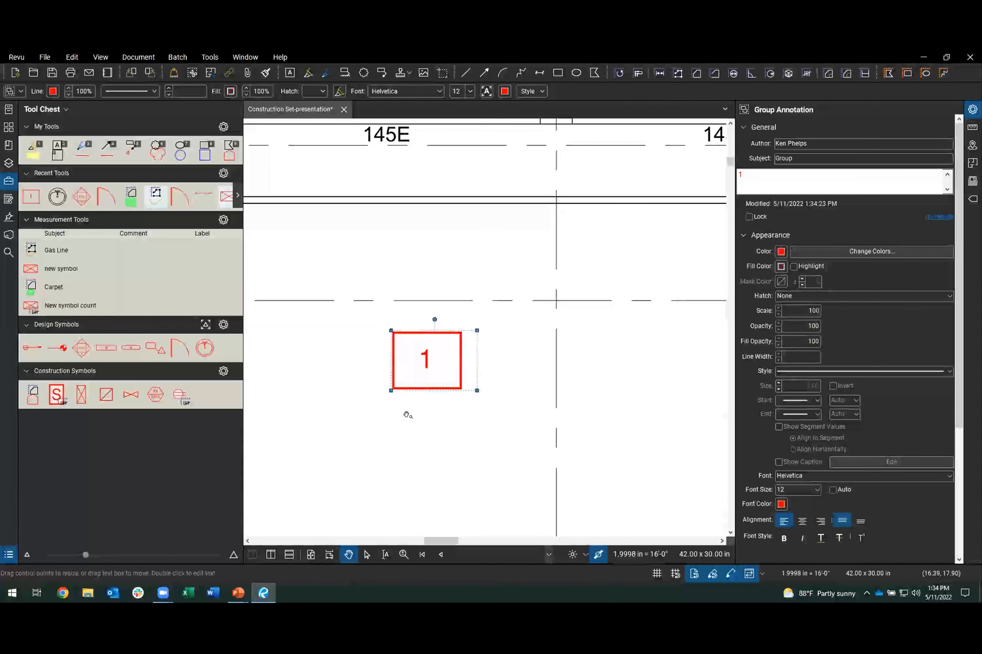
right_click(437, 334)
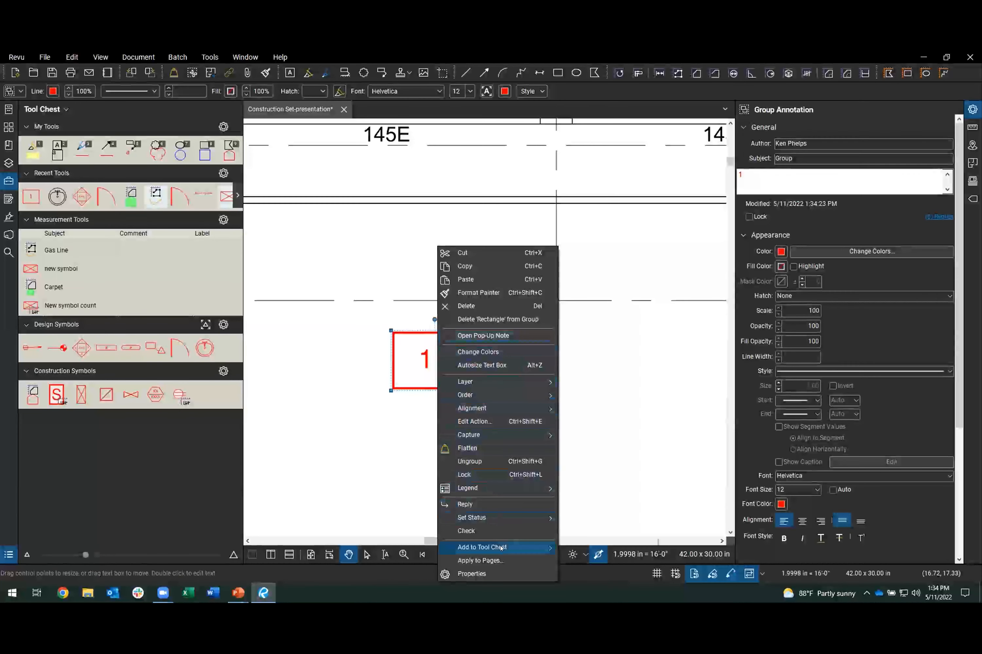
mouse_move(520, 548)
left_click(600, 552)
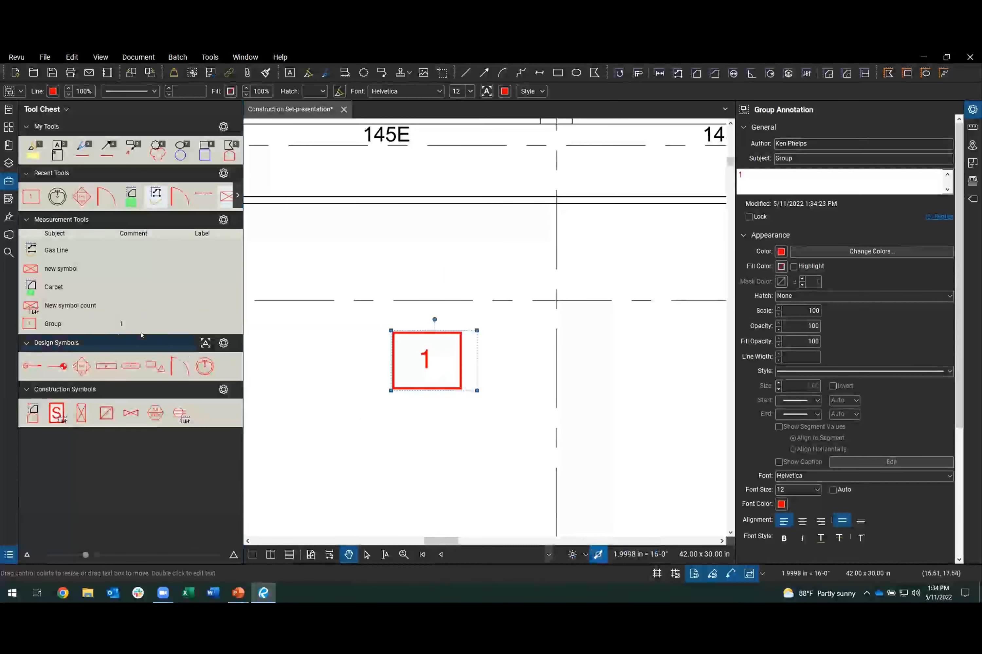
Rename the new Group tool in the Measurement Tools set to "Sequence".
left_click(52, 324)
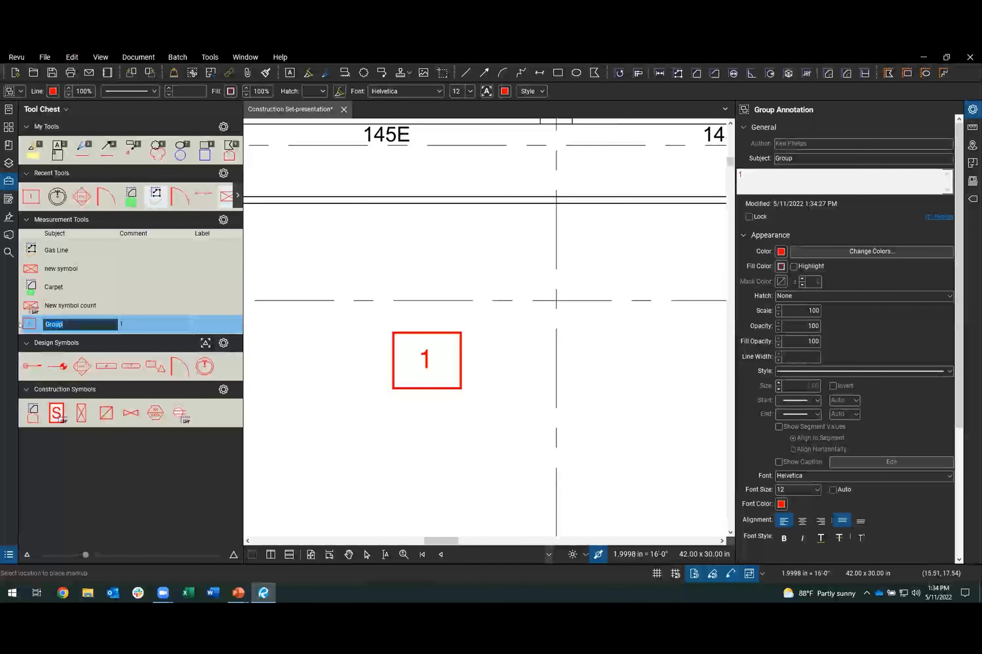
type("Sequence")
key("Return")
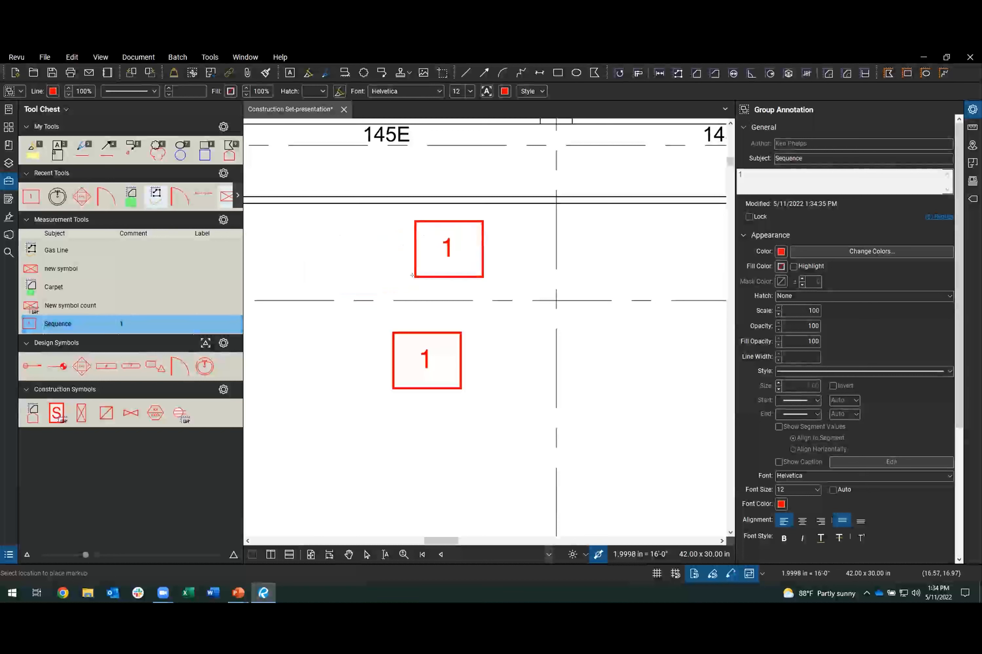
Place four copies of the Sequence symbol around the original numbered box below 145E, then end placement.
left_click(381, 282)
left_click(471, 296)
left_click(550, 260)
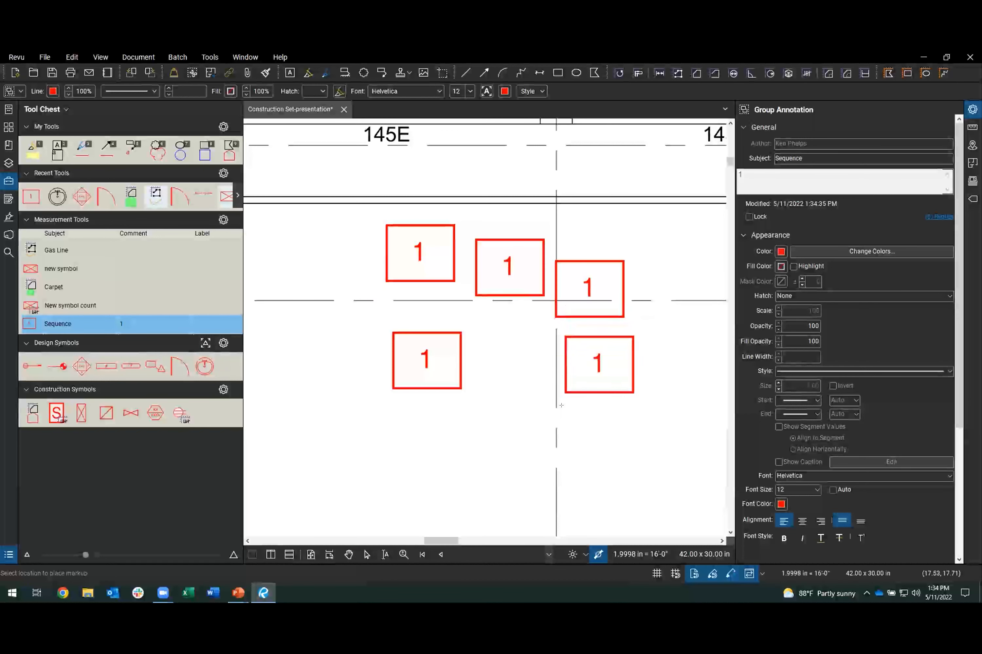
left_click(560, 394)
key("Escape")
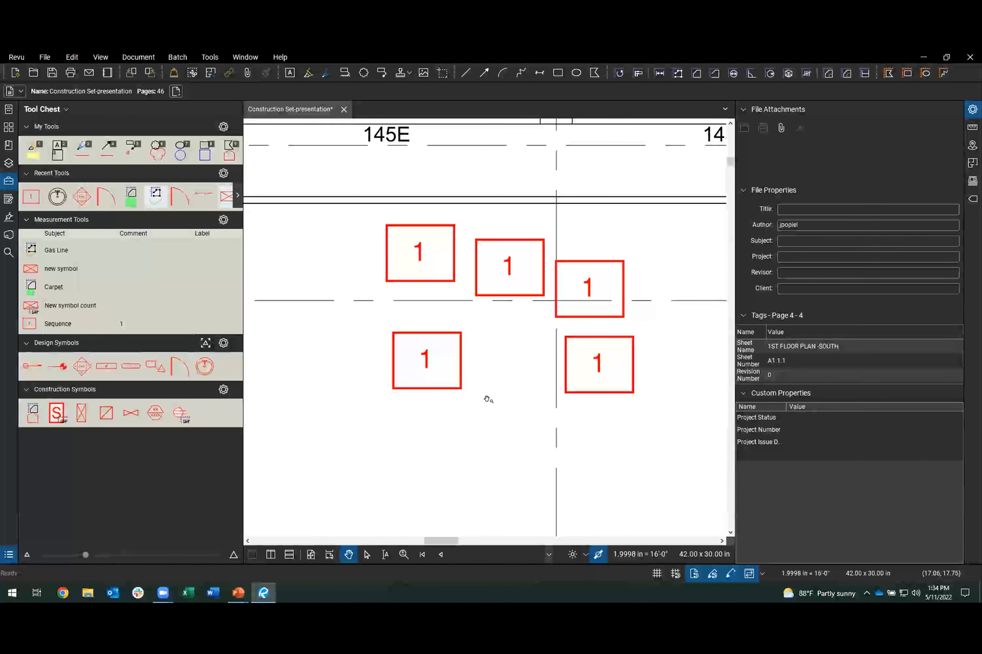
Change the number in the box directly above the original to 2 and move that box further left.
double_click(422, 253)
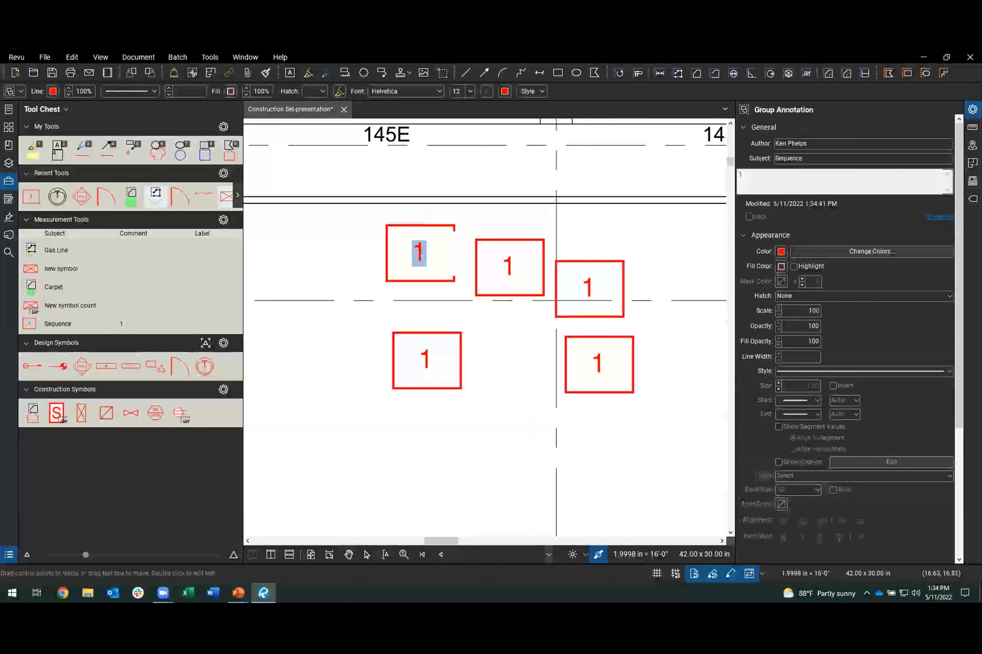
type("2")
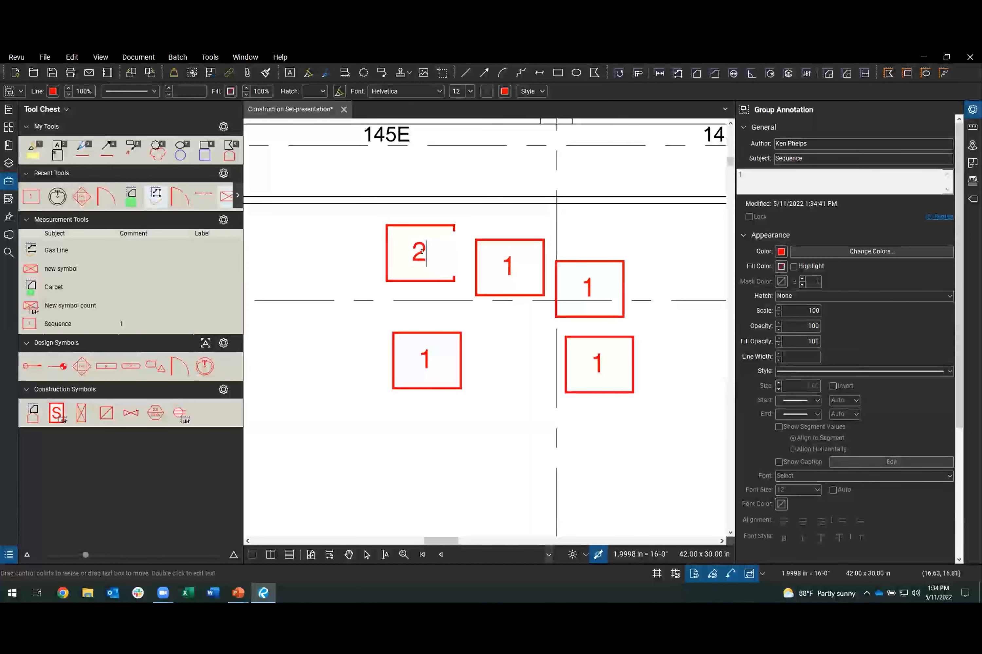
left_click(471, 325)
left_click(491, 352)
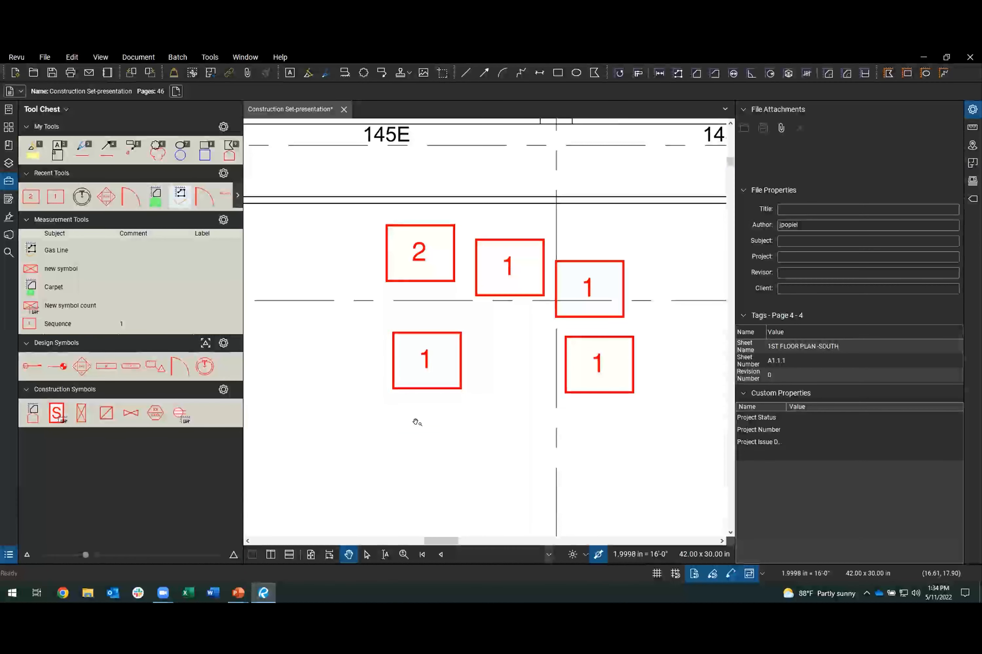
left_click(422, 261)
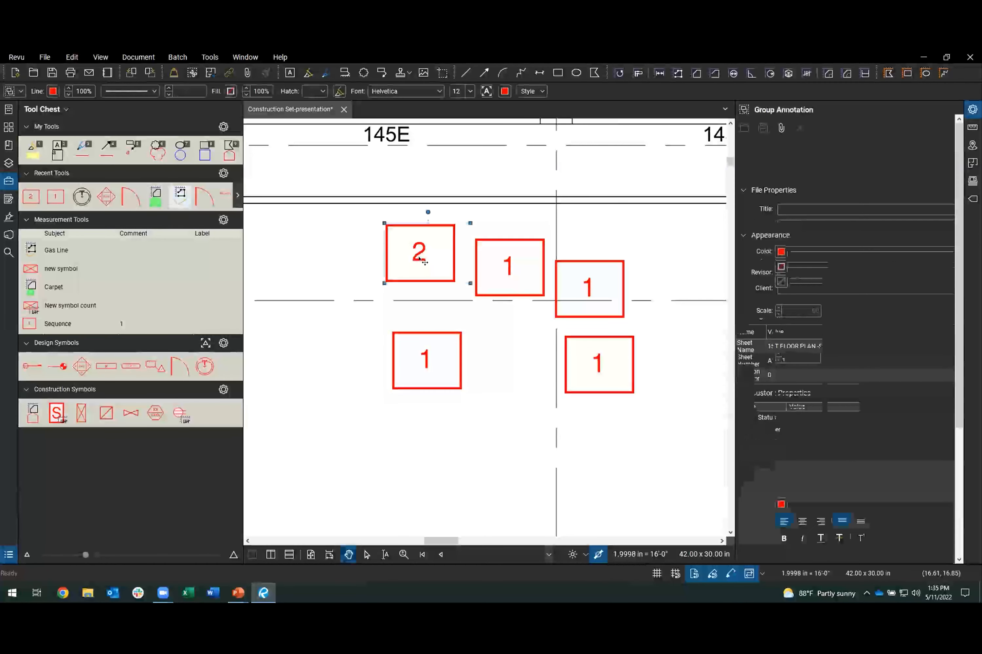
left_click_drag(426, 256, 345, 255)
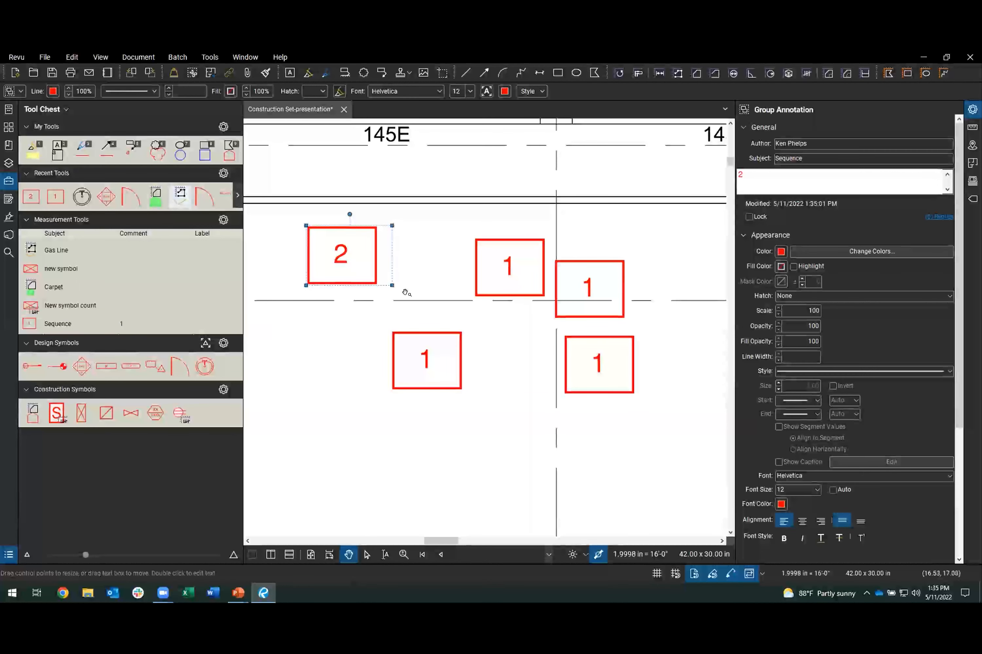
Define a sequence for the Sequence tool: style 1, 2, 3, start 1, increment 1, reset per Document, renumbering on deletion off.
scroll(405, 291, "down", 2)
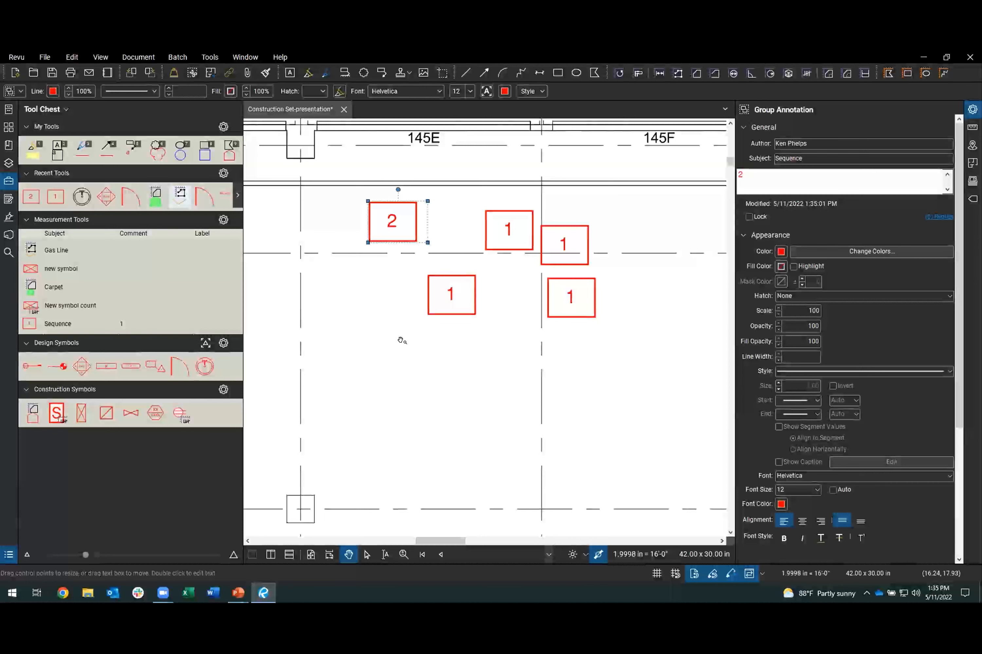
right_click(54, 324)
left_click(107, 368)
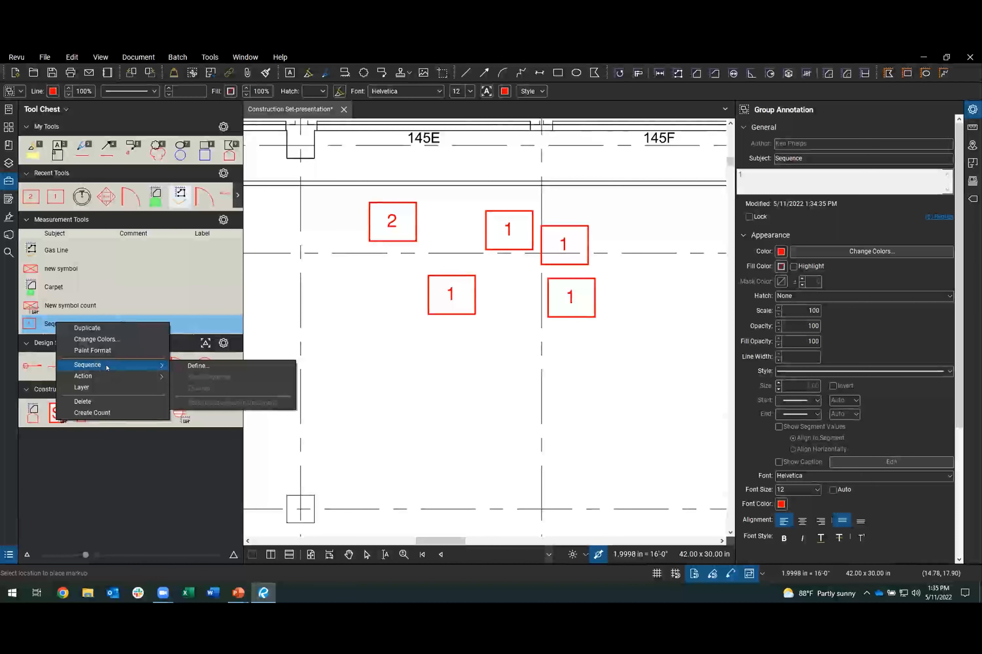
left_click(222, 366)
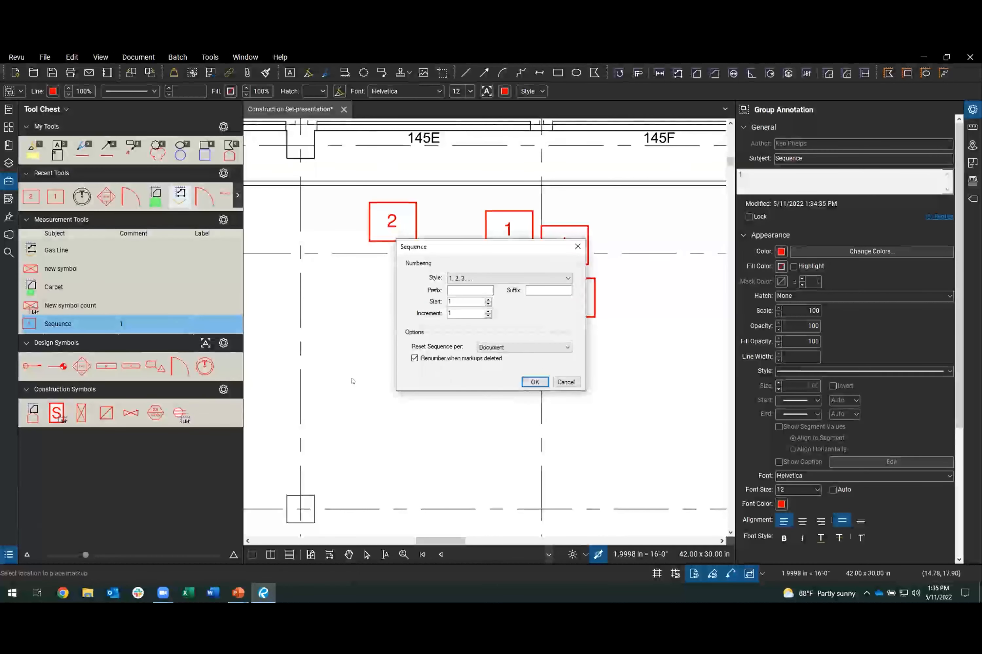
left_click(510, 279)
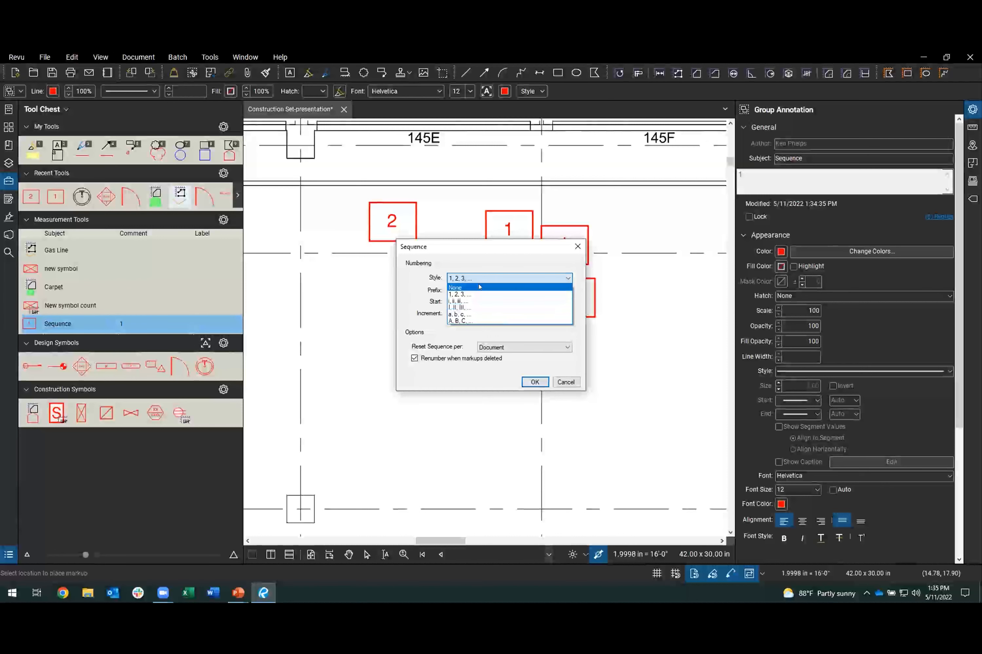
left_click(470, 258)
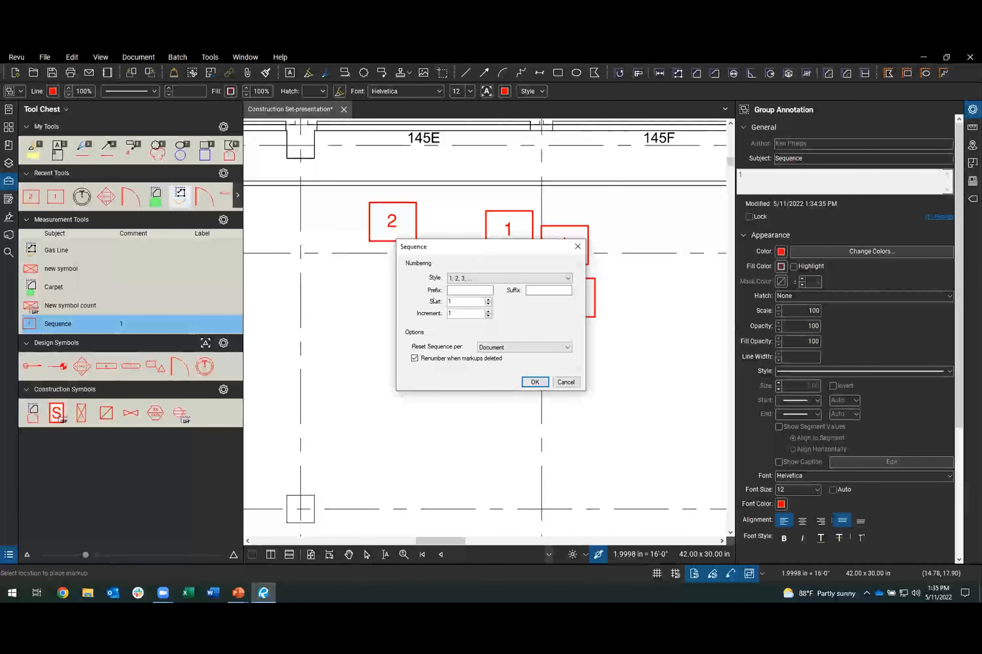
left_click(464, 291)
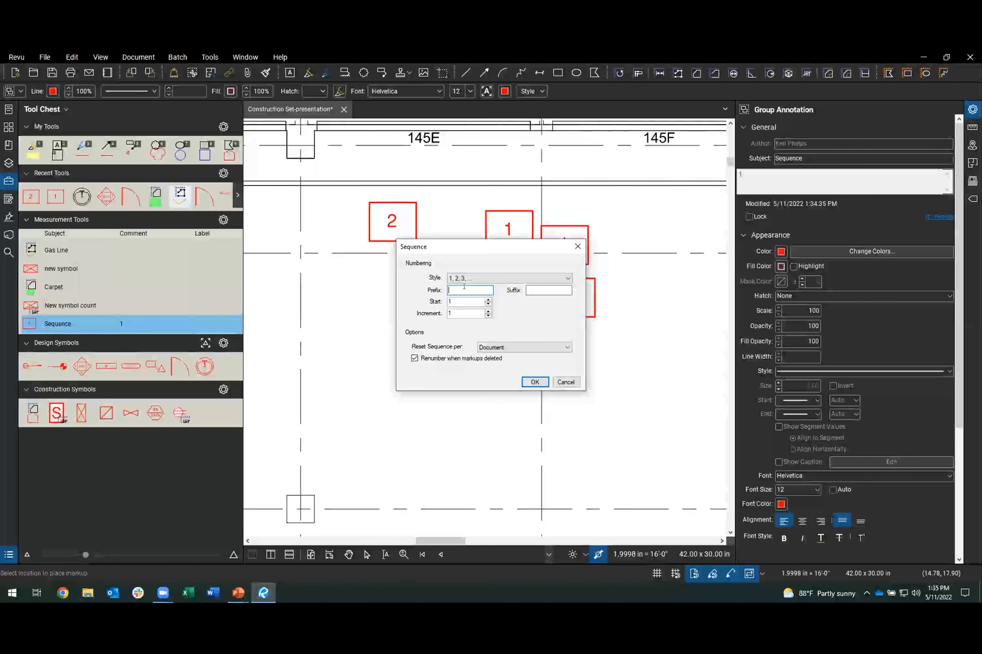
left_click(462, 300)
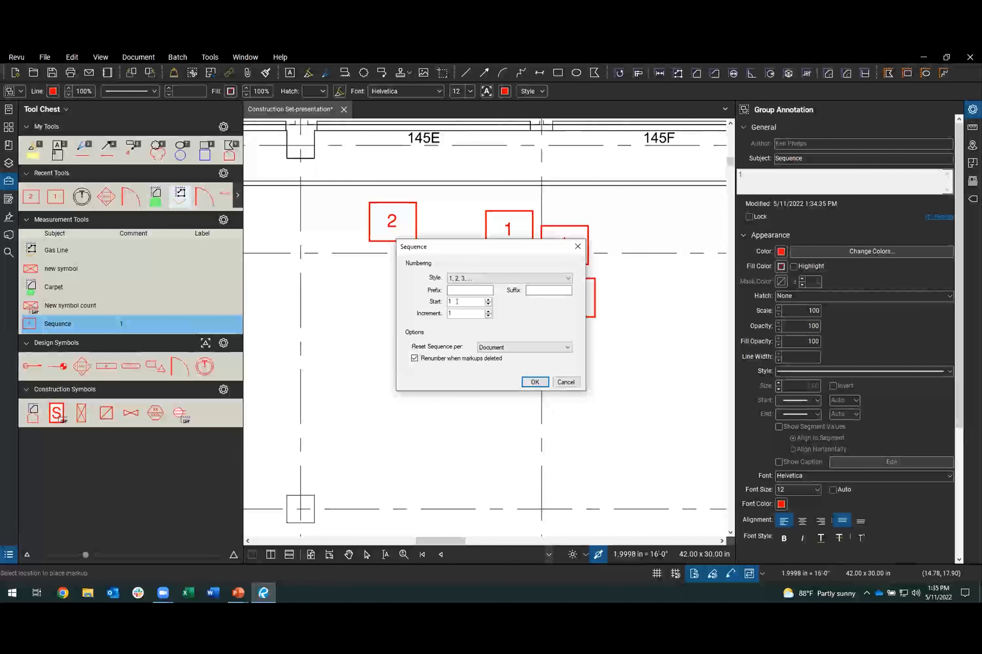
left_click(457, 310)
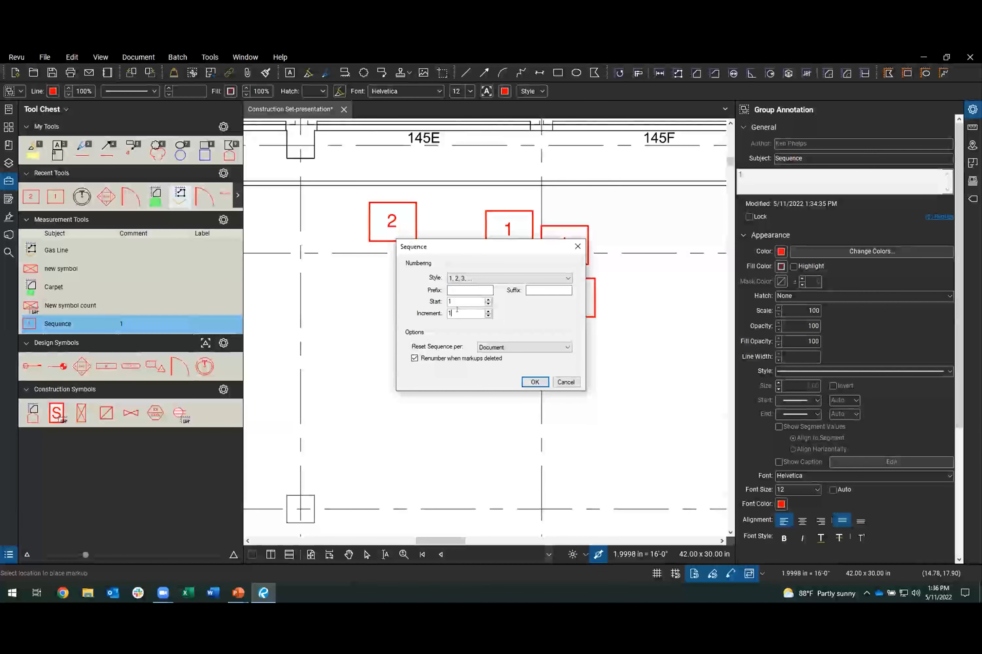
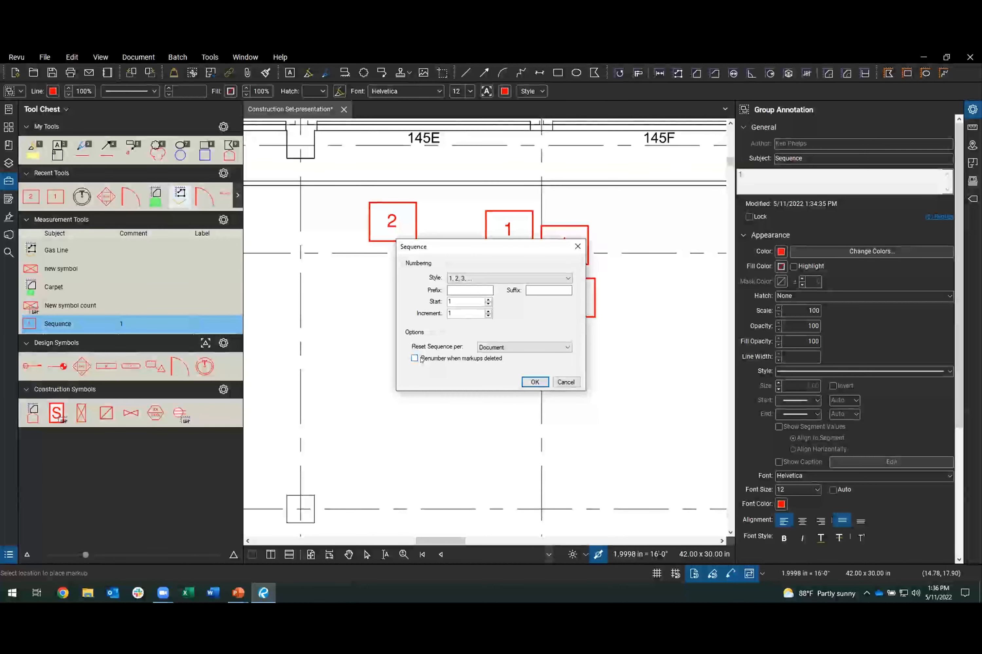
left_click(517, 349)
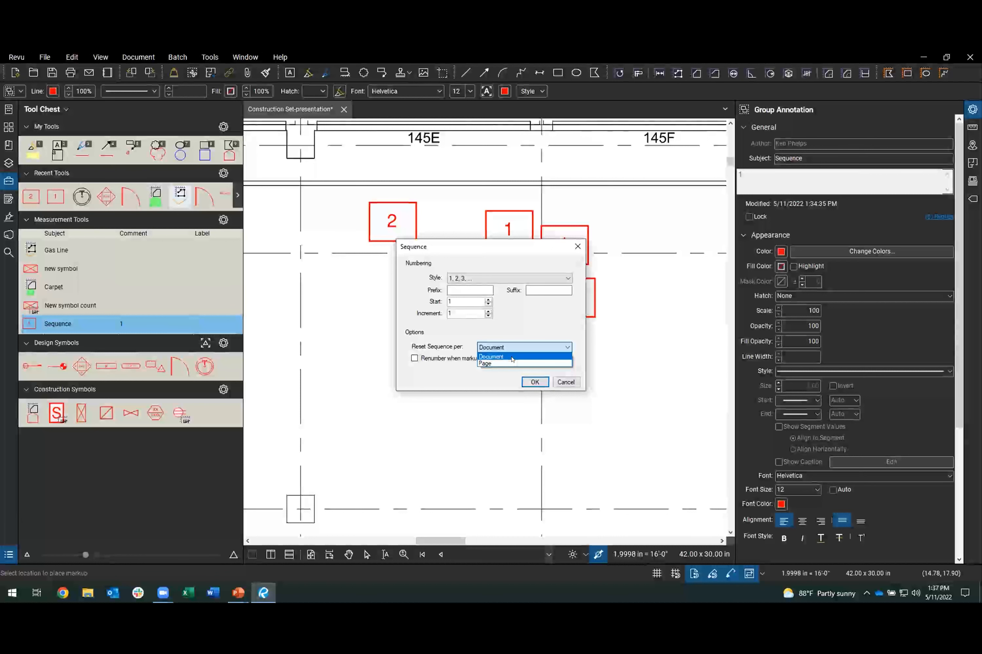
left_click(511, 358)
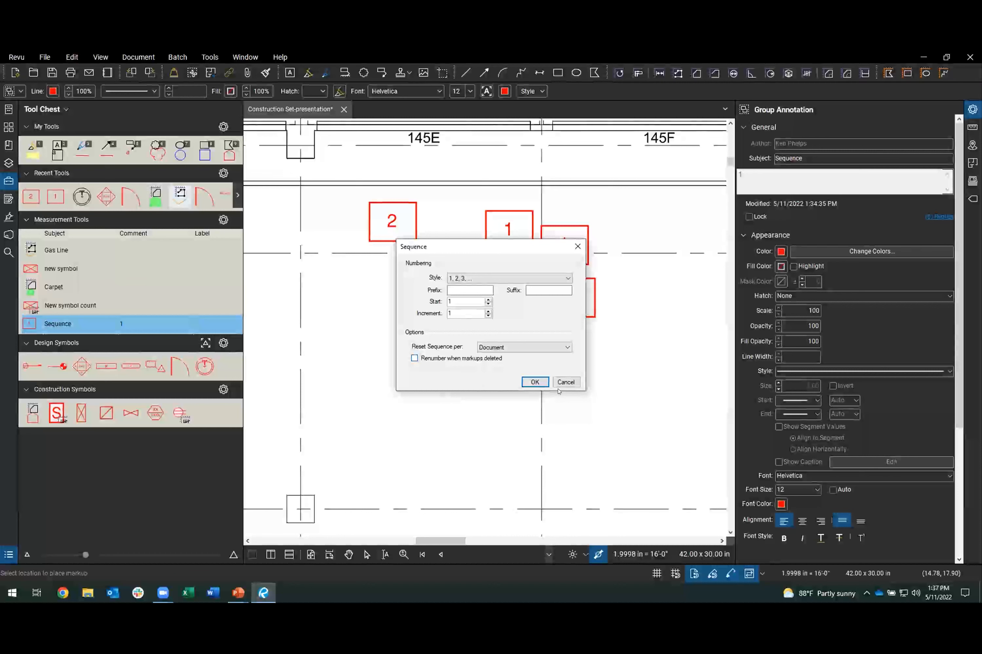
left_click(534, 382)
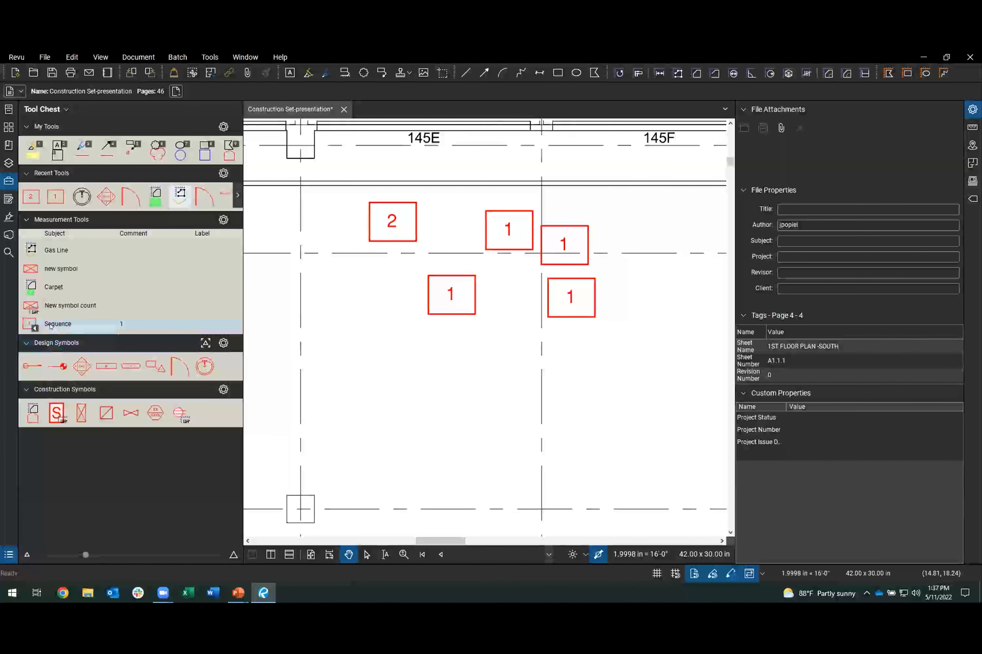
Place sequenced boxes 1 through 4 in a row below the existing boxes with the Sequence tool, then end placement.
left_click(35, 330)
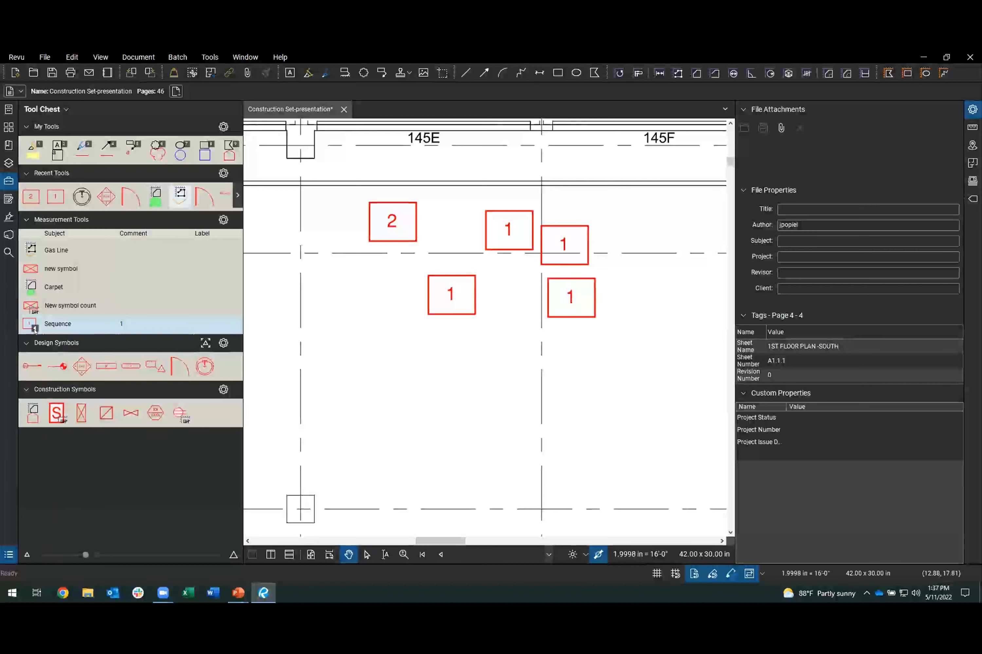
left_click(29, 324)
left_click(367, 401)
scroll(367, 402, "down", 3)
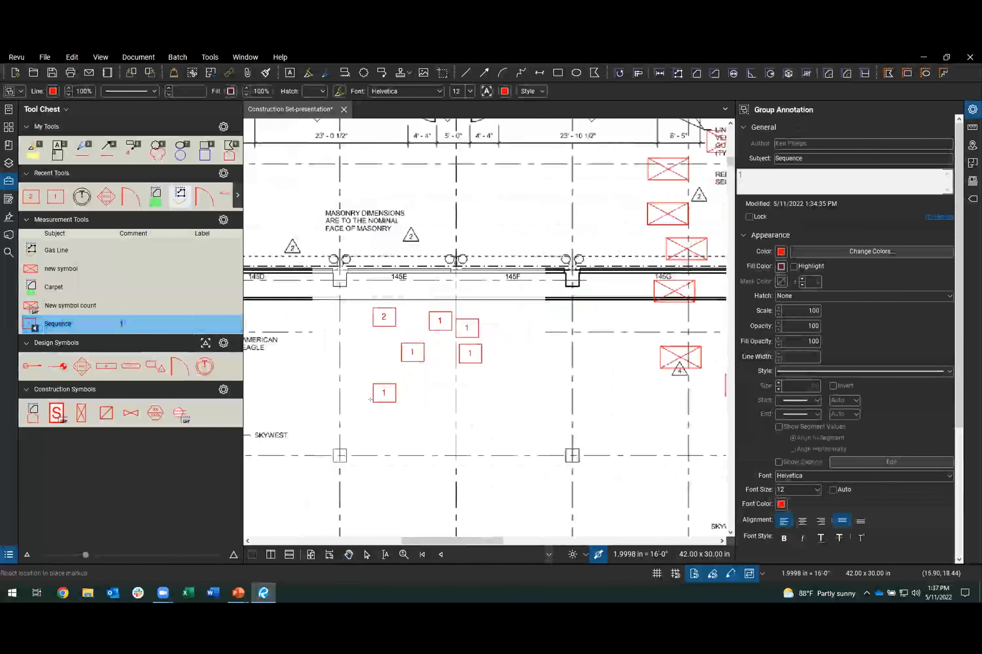
scroll(367, 402, "up", 3)
left_click(448, 393)
left_click_drag(495, 441, 526, 401)
left_click(616, 406)
left_click(544, 465)
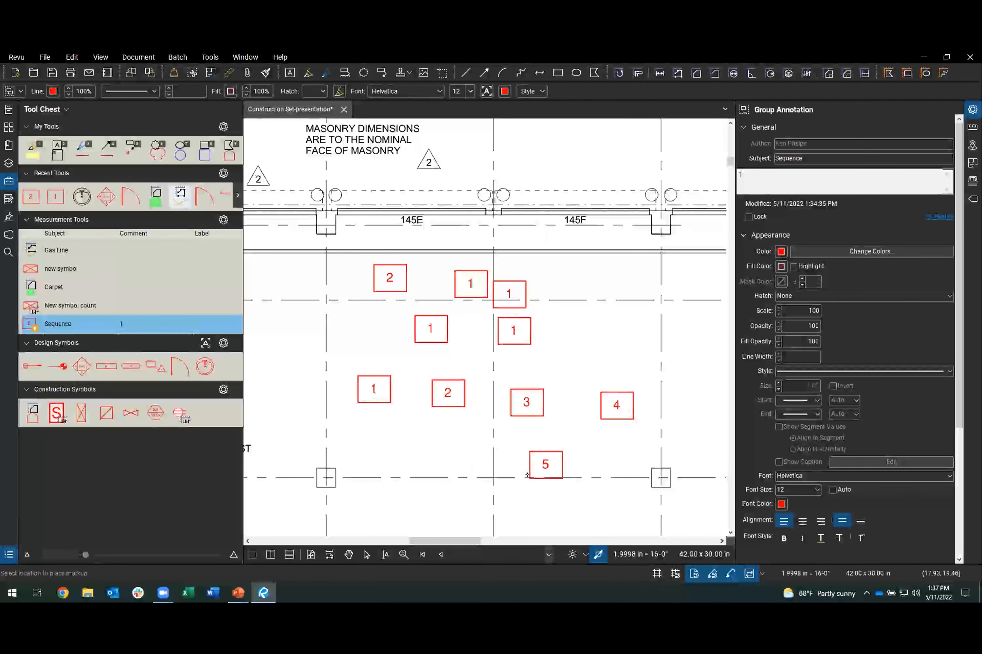
key("Escape")
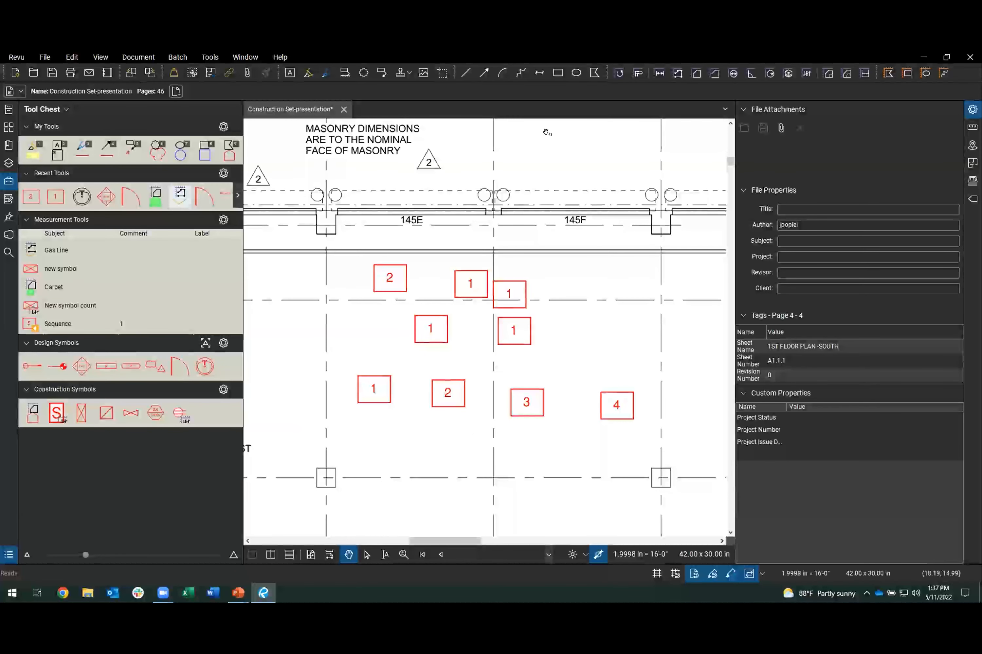
Draw a five-segment zigzag Gas Line polylength measurement beside the masonry dimensions note, then exit the tool.
left_click(56, 250)
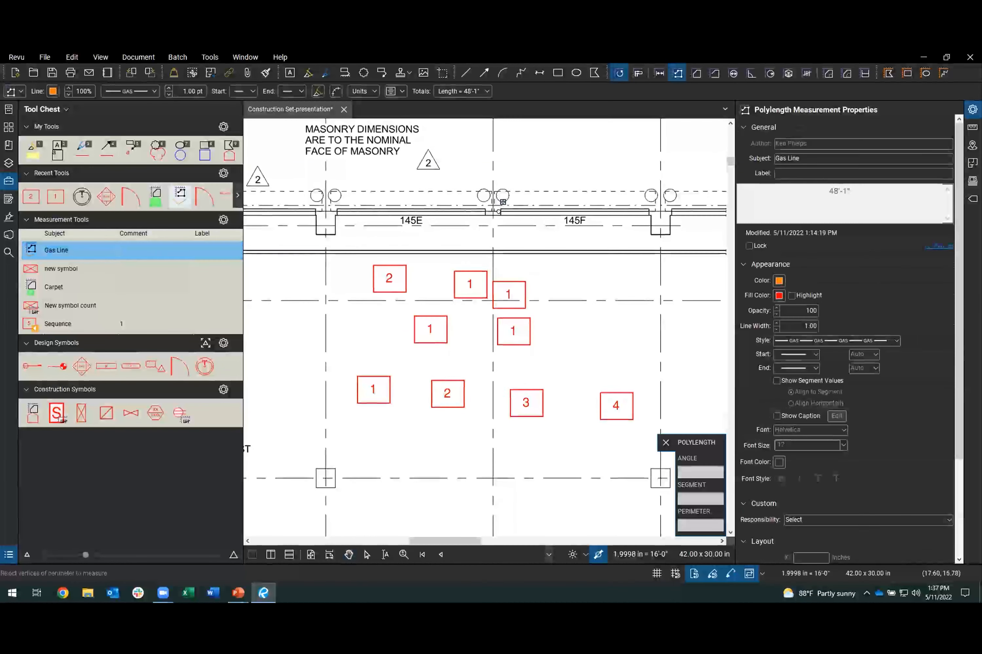
scroll(353, 243, "up", 3)
left_click(449, 278)
left_click(527, 237)
left_click(562, 291)
left_click(600, 245)
left_click(636, 287)
left_click(640, 295)
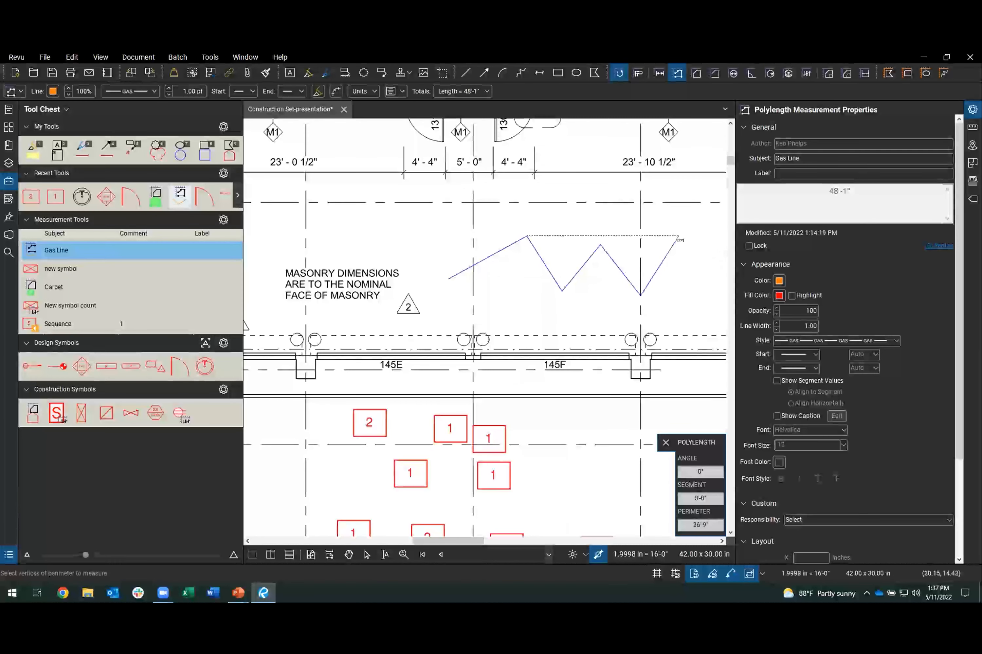
double_click(678, 236)
key("Escape")
Resume the sequence with the Sequence tool, placing boxes 5, 6 and 7 below the row of boxes 1 to 4.
scroll(553, 296, "down", 5)
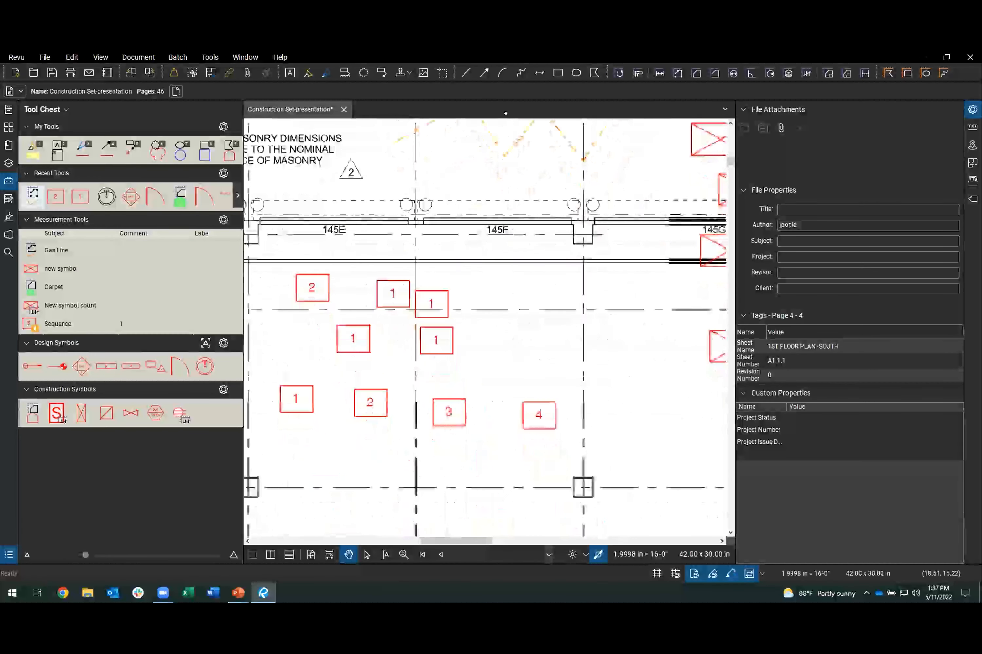
left_click(61, 324)
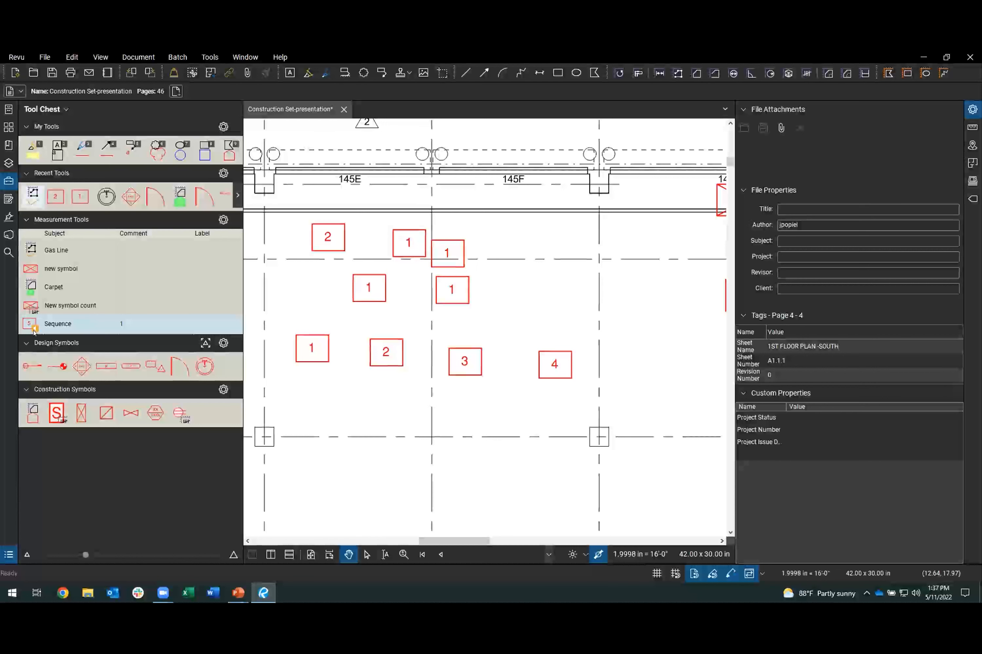
left_click(59, 325)
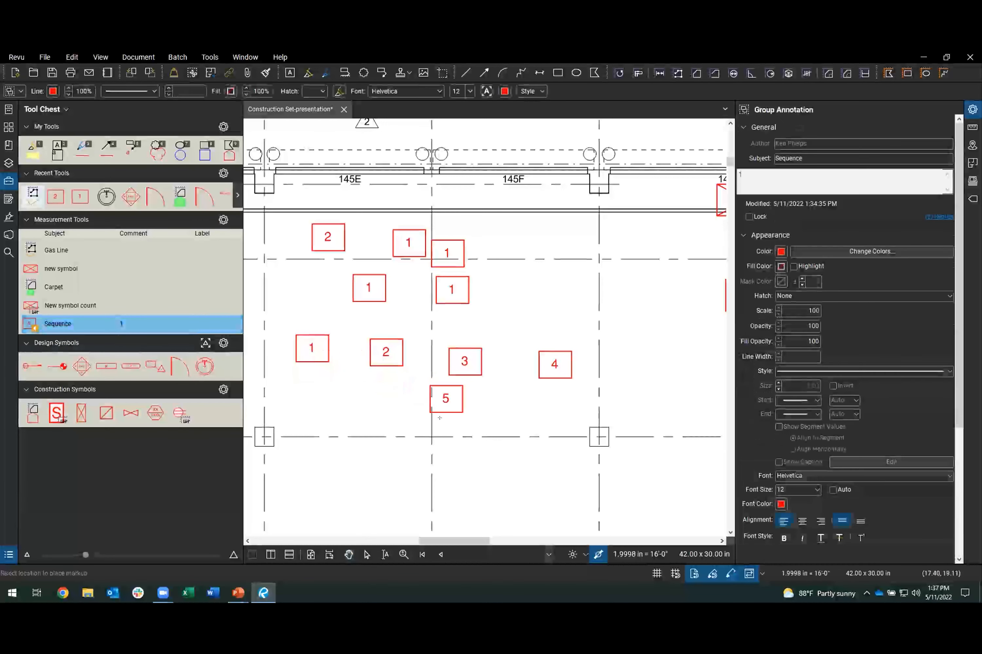
scroll(439, 418, "down", 2)
left_click(350, 429)
left_click(516, 365)
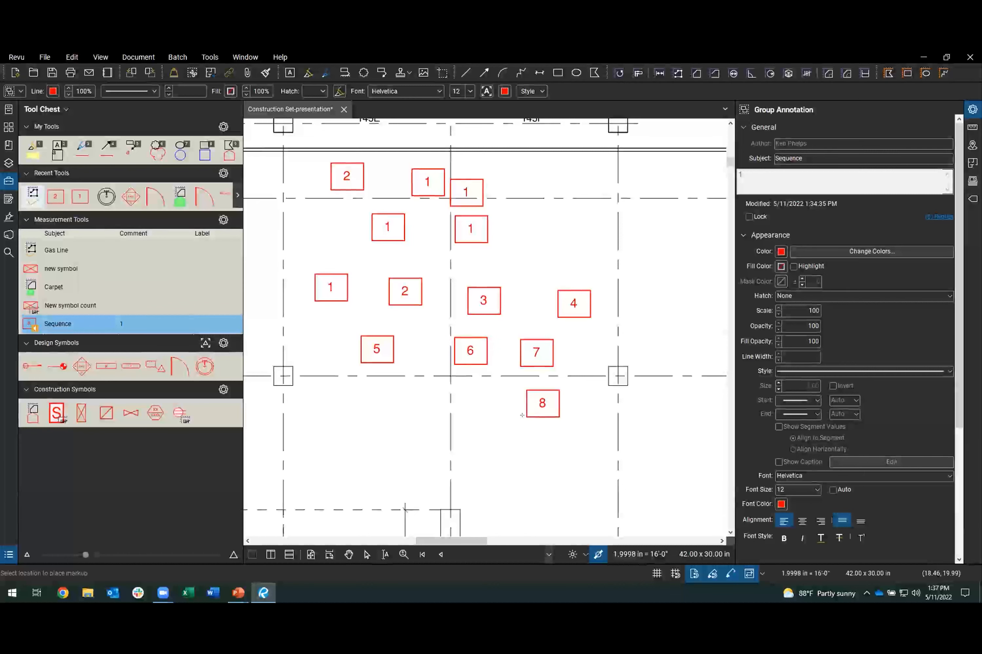
Start a new sequence with the Sequence tool, placing boxes 1, 2 and 3 in a row below boxes 5 to 7.
key("Escape")
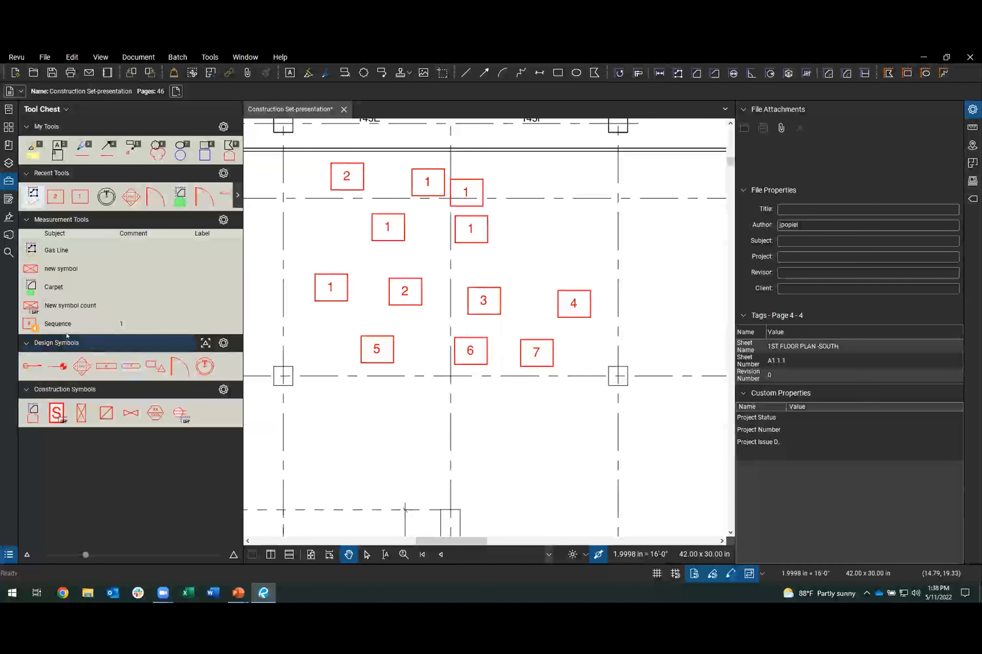
left_click(35, 331)
left_click(34, 329)
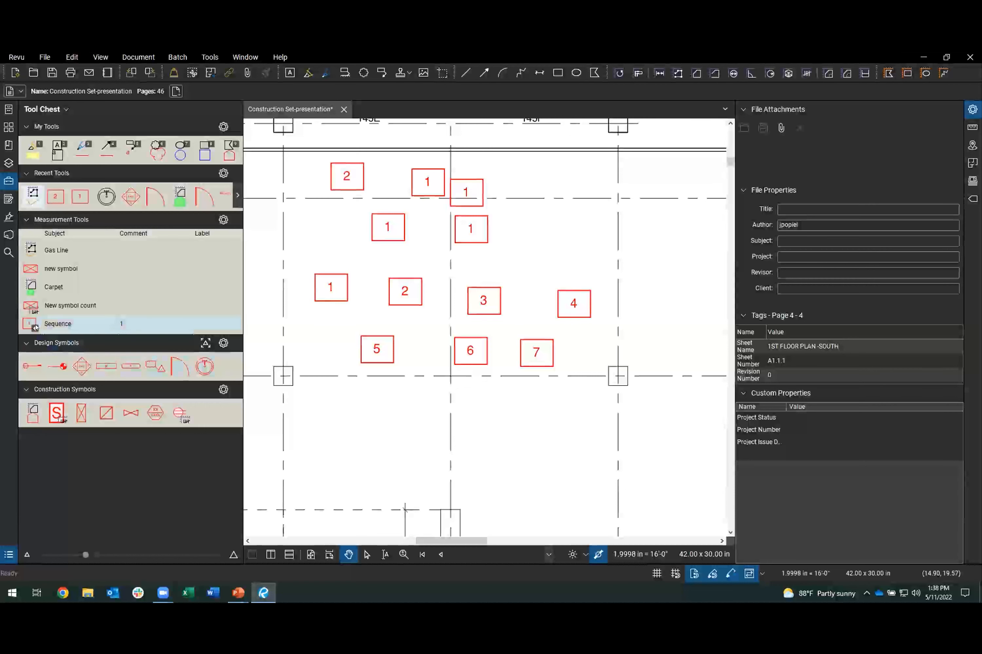
left_click(58, 323)
scroll(436, 399, "down", 1)
scroll(436, 399, "down", 3)
left_click(364, 375)
left_click(440, 381)
left_click(535, 384)
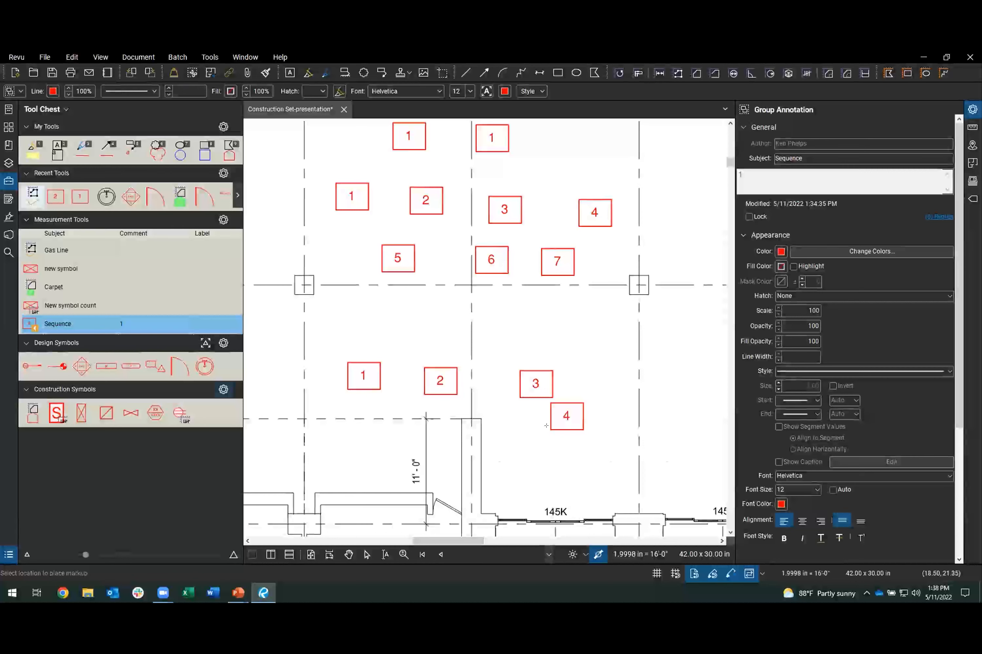
key("Escape")
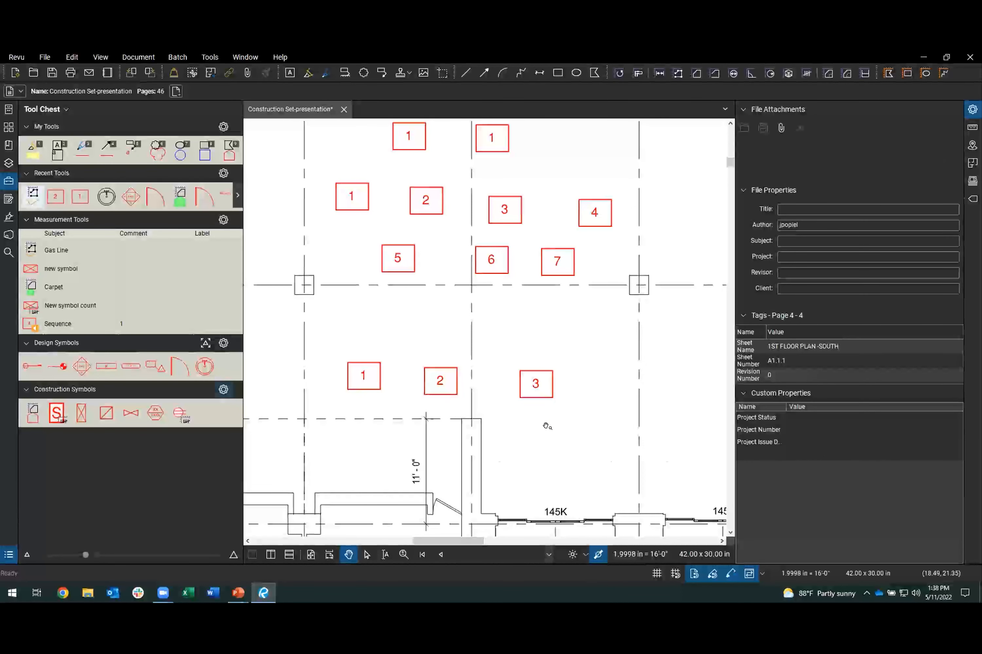
Resume the sequence from box 7, placing boxes 8, 9 and 10 in a row beside it, and end placement.
scroll(533, 382, "up", 3)
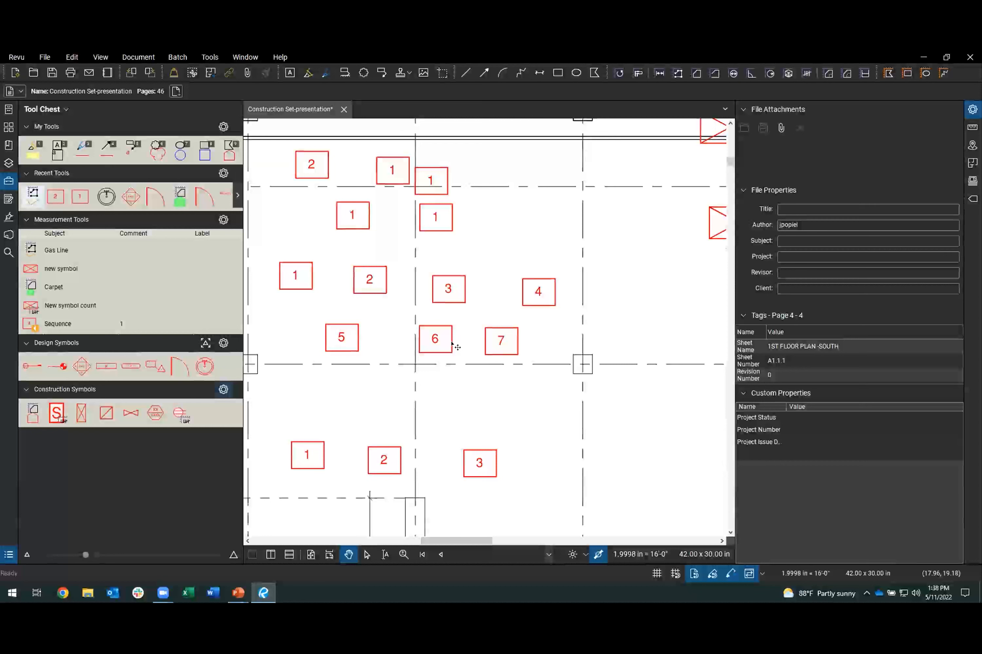
left_click(502, 343)
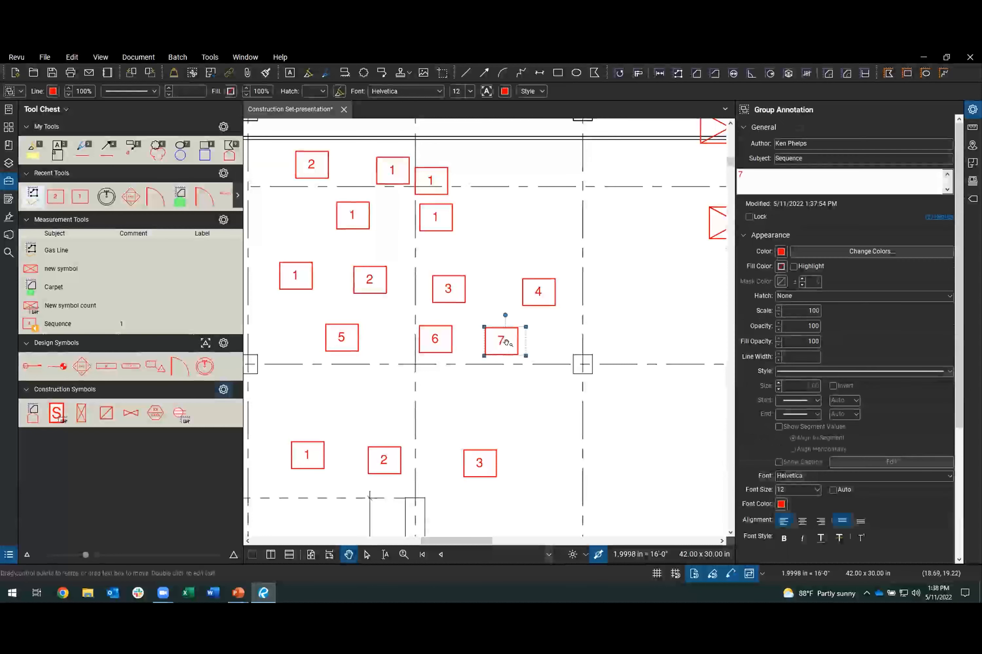
right_click(516, 344)
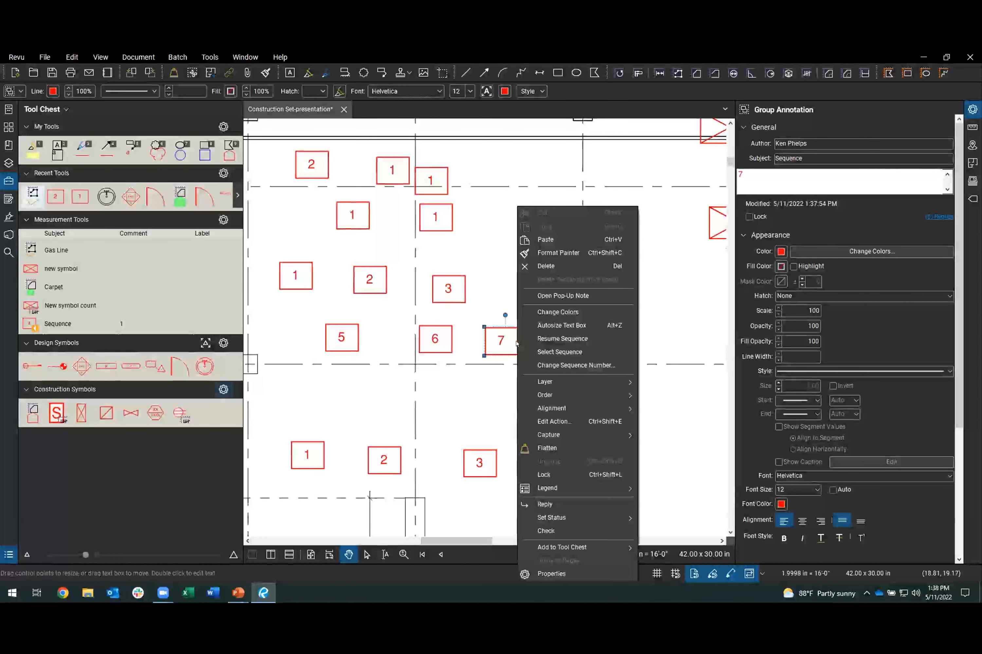
left_click(557, 341)
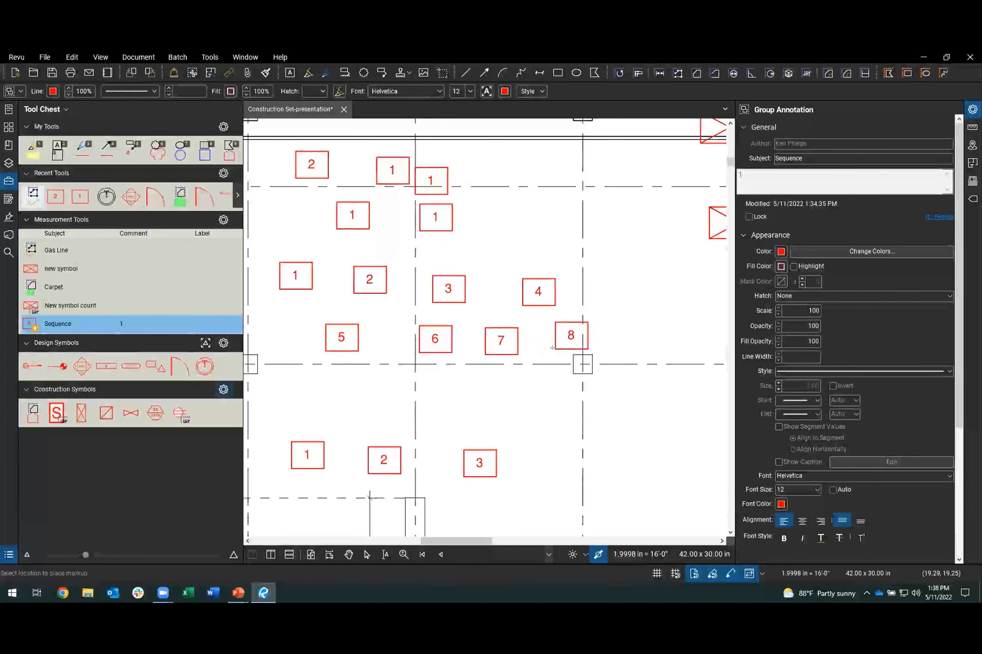
left_click_drag(552, 345, 454, 328)
left_click(512, 317)
left_click(575, 318)
left_click(632, 315)
key("Escape")
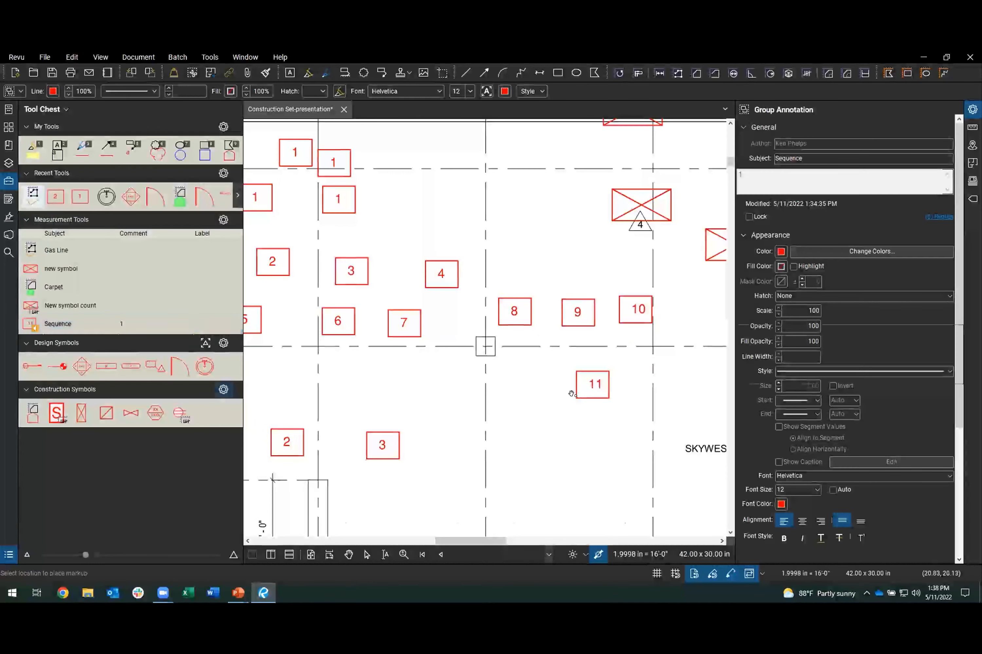
Examine the Save, Export and Pin options of the Measurement Tools and Design Symbols tool sets.
scroll(422, 391, "down", 4)
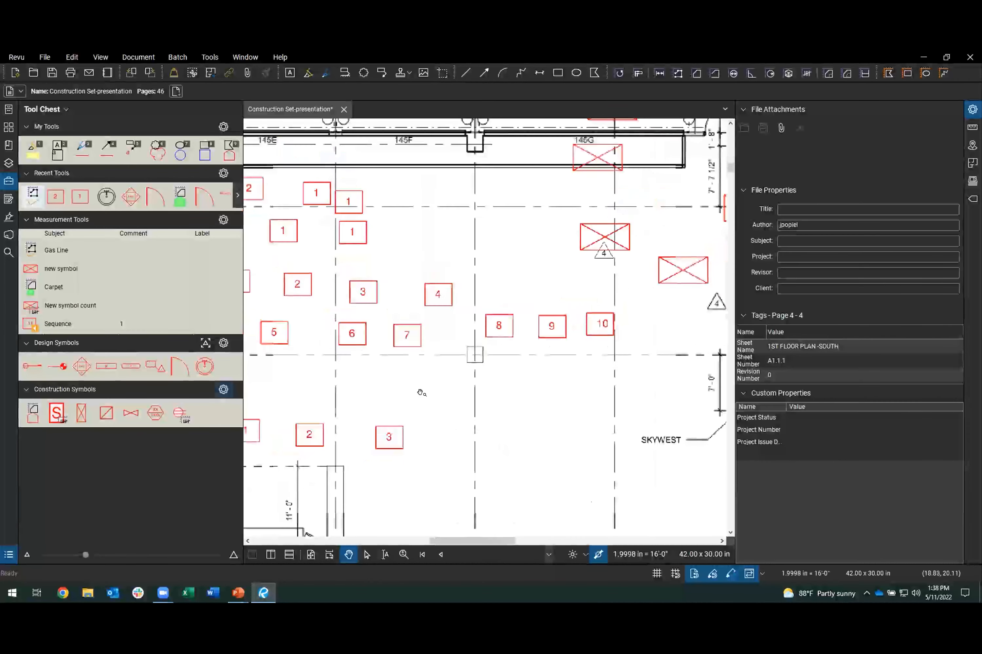
left_click_drag(417, 392, 490, 417)
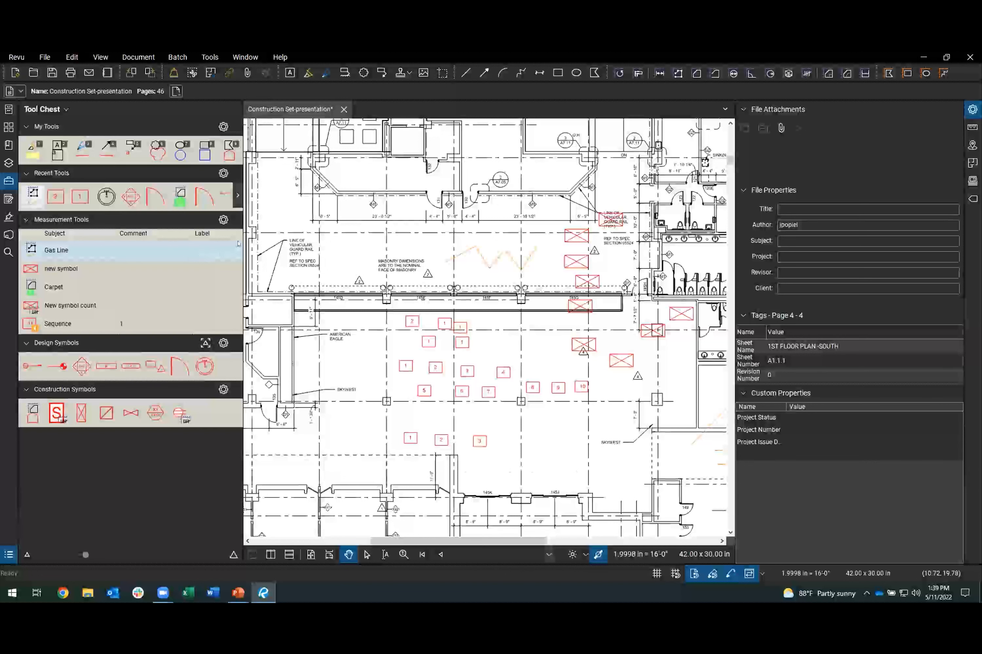
left_click(224, 219)
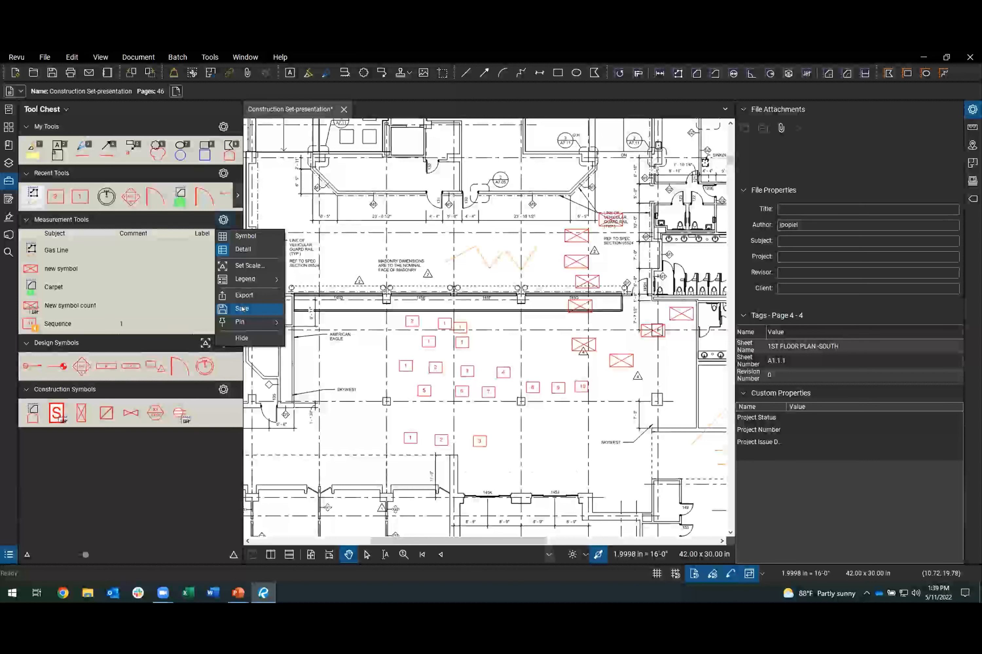
left_click(242, 310)
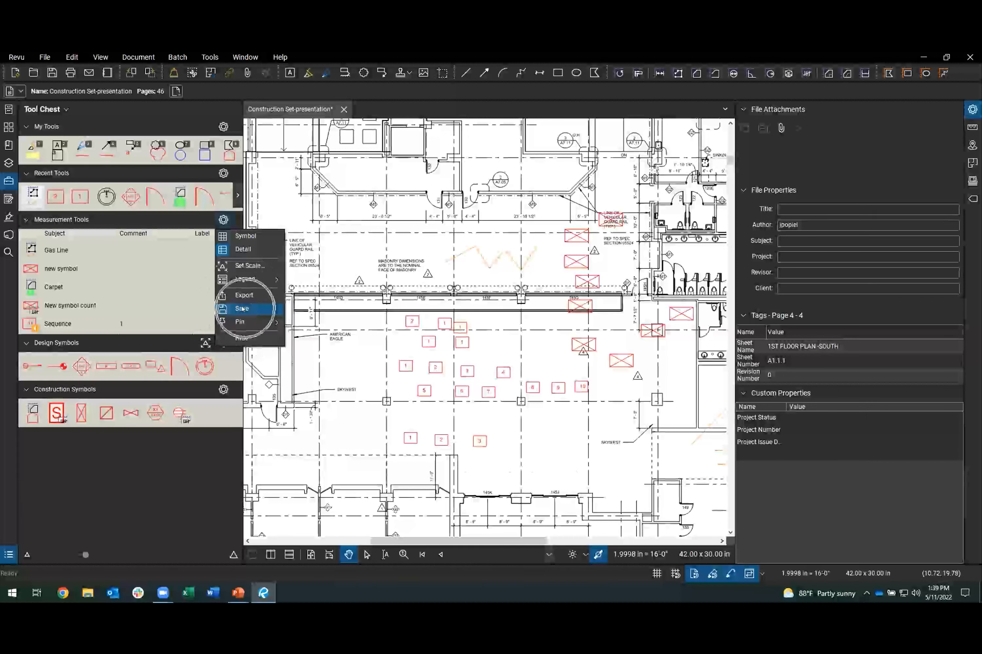
left_click(340, 244)
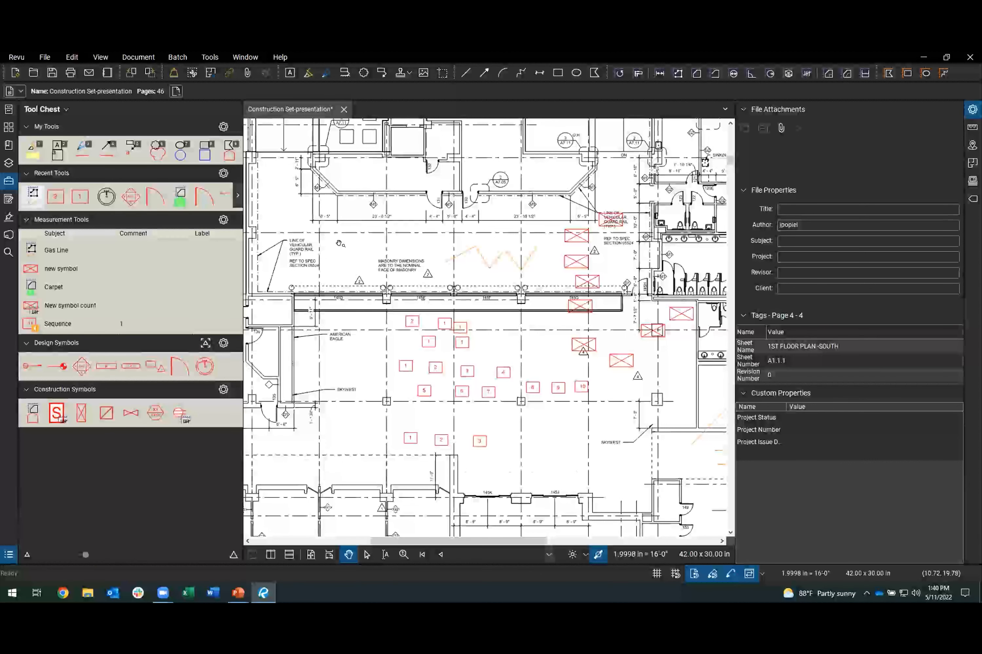
left_click(221, 220)
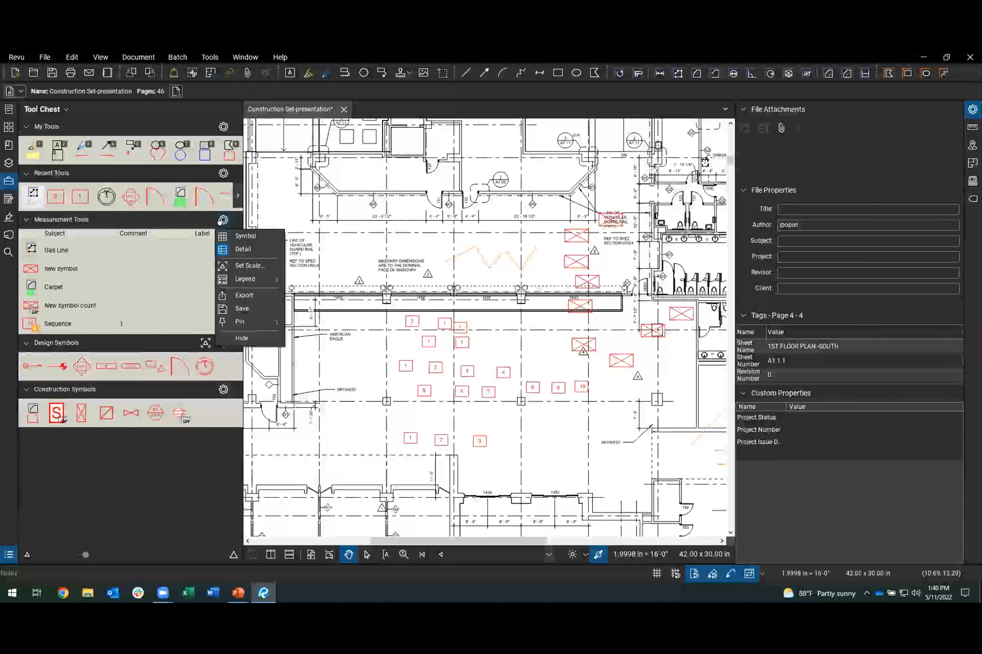
left_click(267, 319)
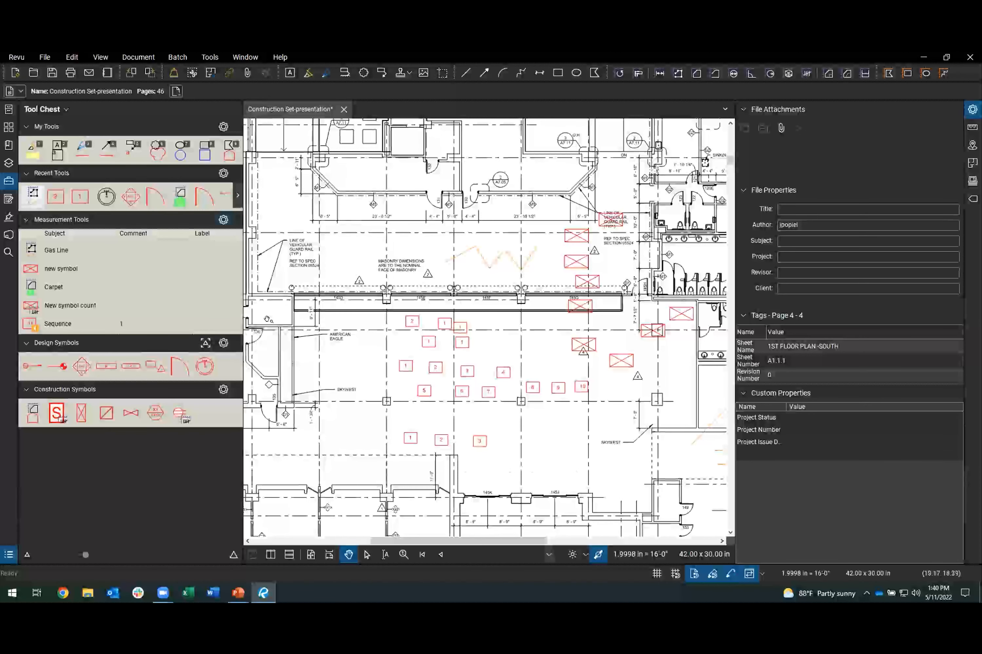
left_click(223, 343)
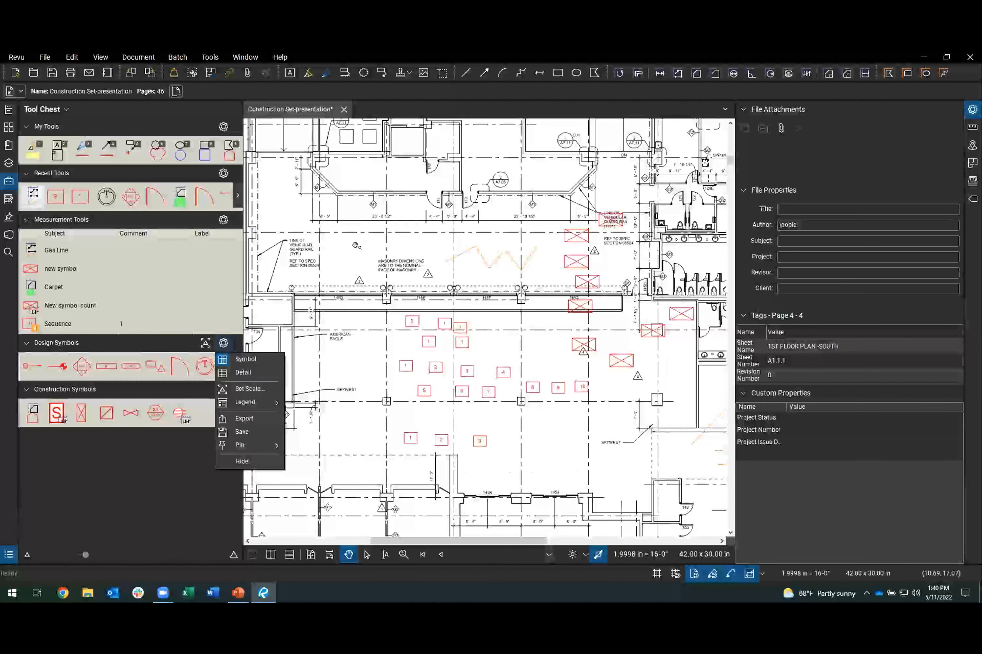
left_click(261, 228)
left_click(16, 57)
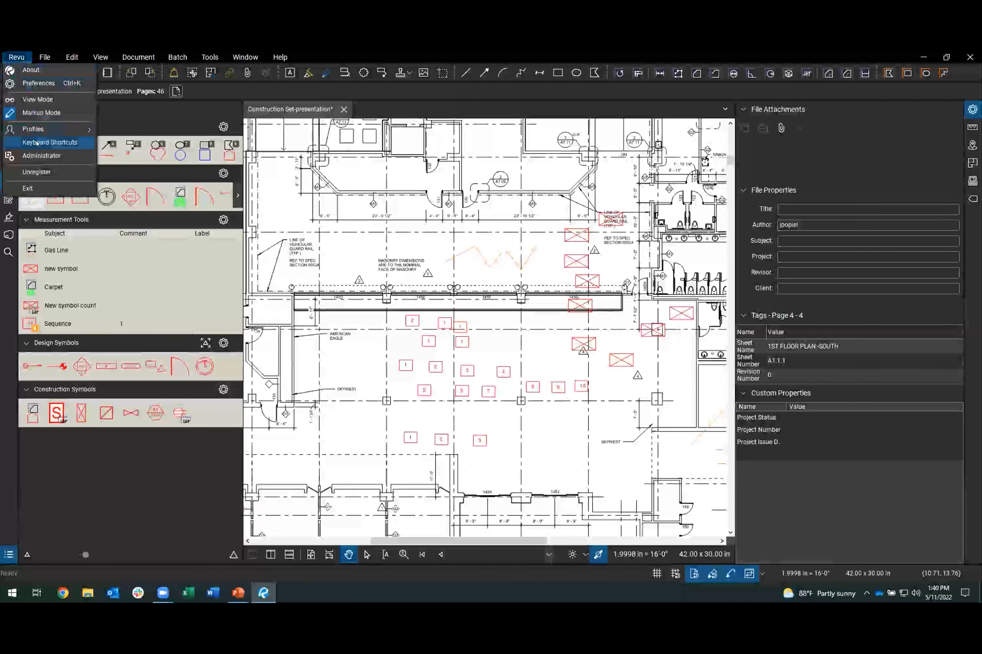
left_click(417, 242)
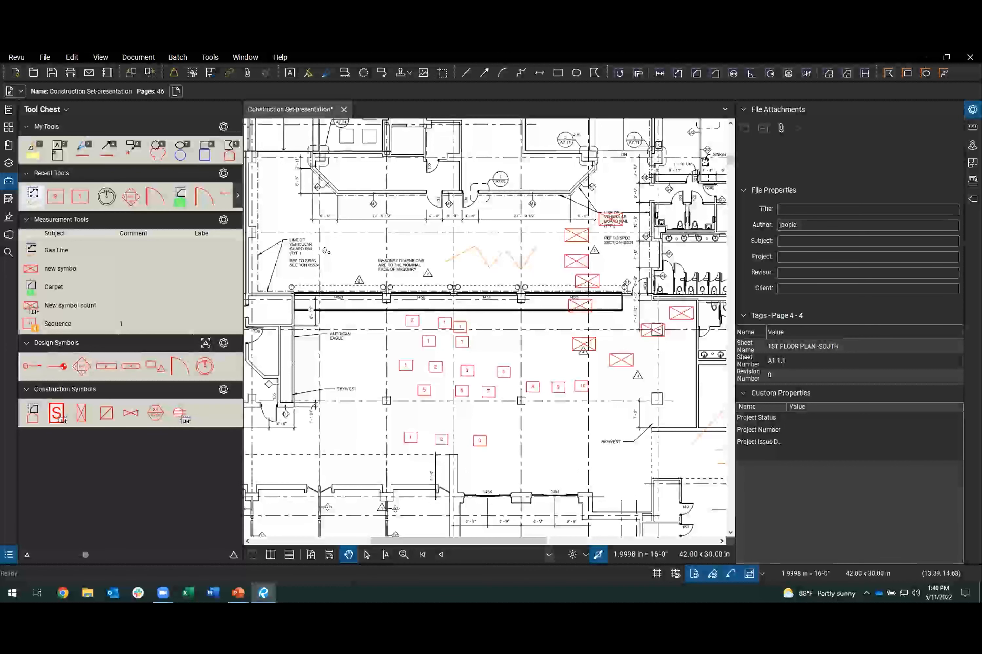
left_click(222, 220)
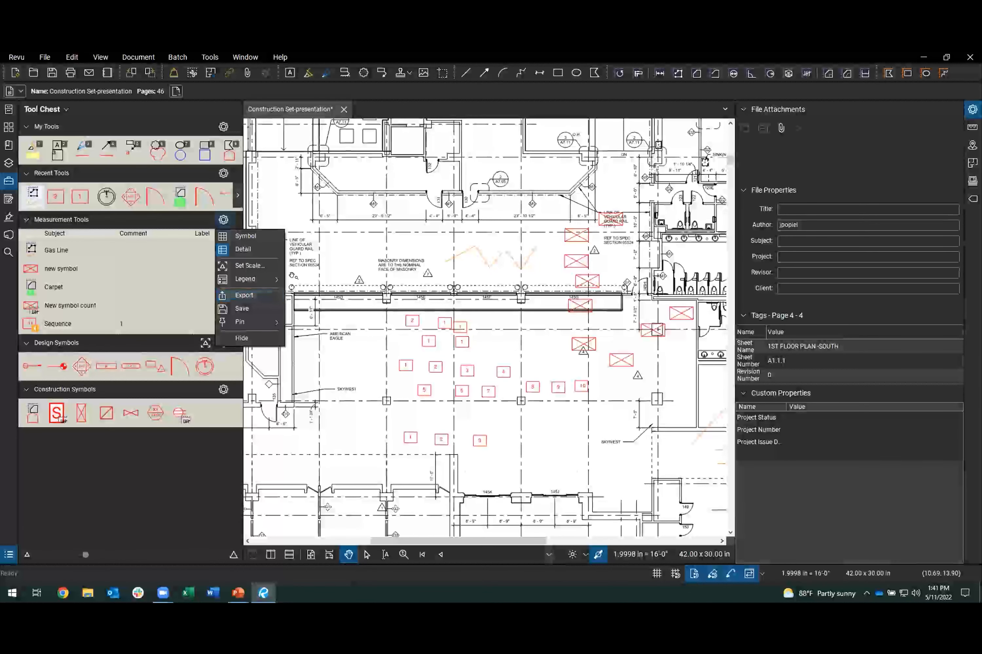
left_click(335, 253)
Examine the Measurement Tools set and its export option in Manage Tool Sets, and close the dialog.
left_click(50, 111)
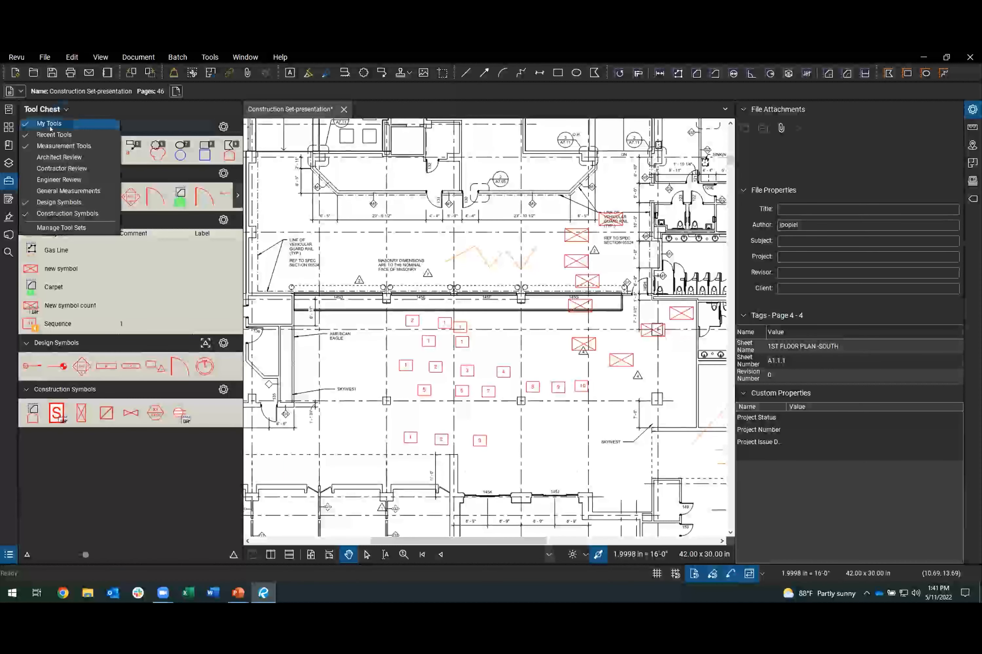
left_click(68, 228)
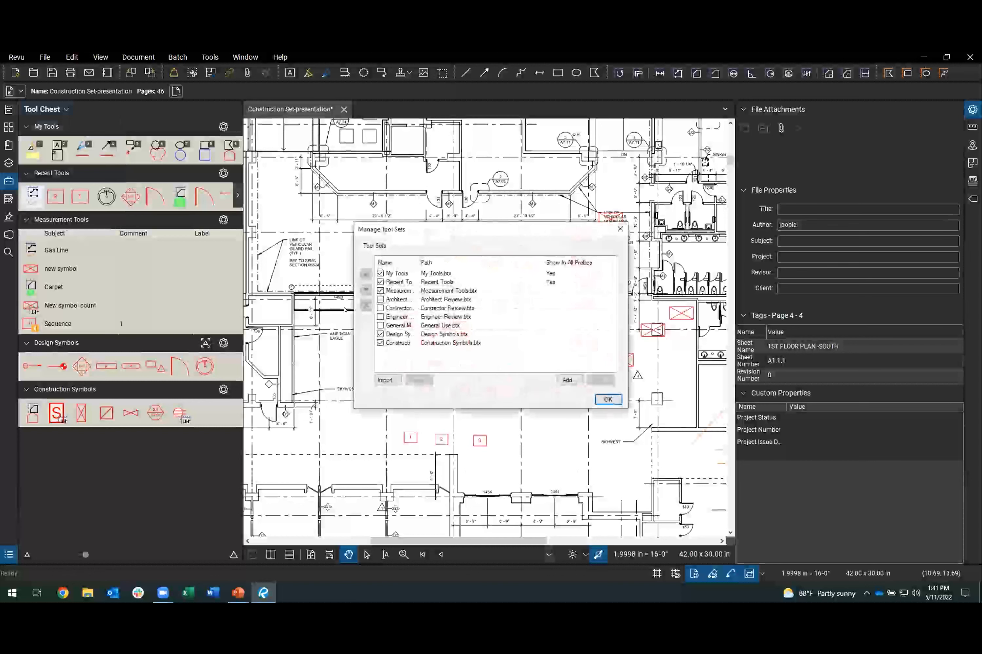
left_click(396, 291)
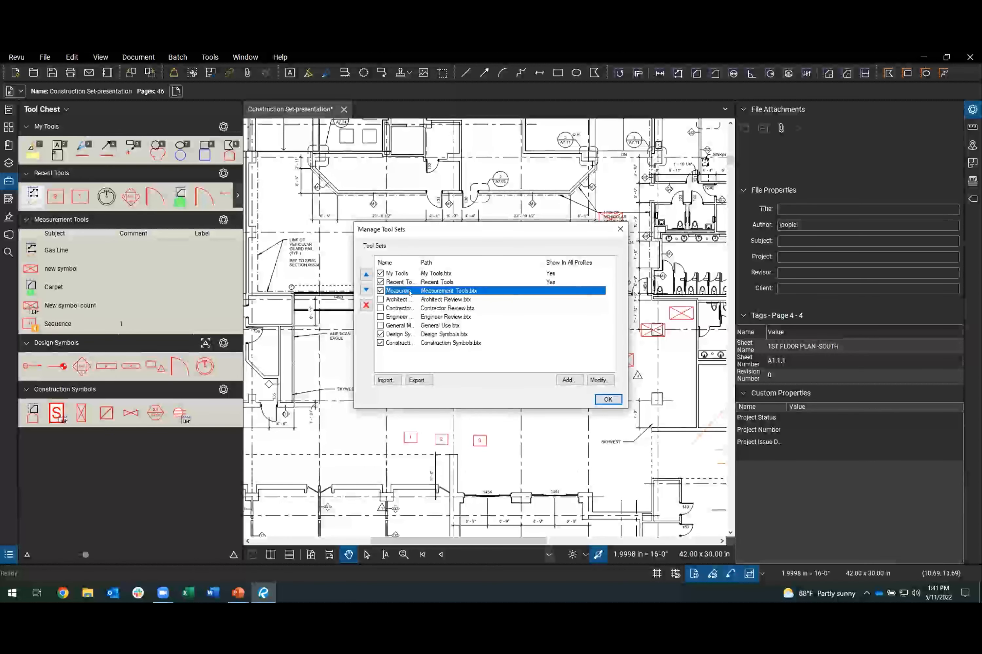
left_click(418, 381)
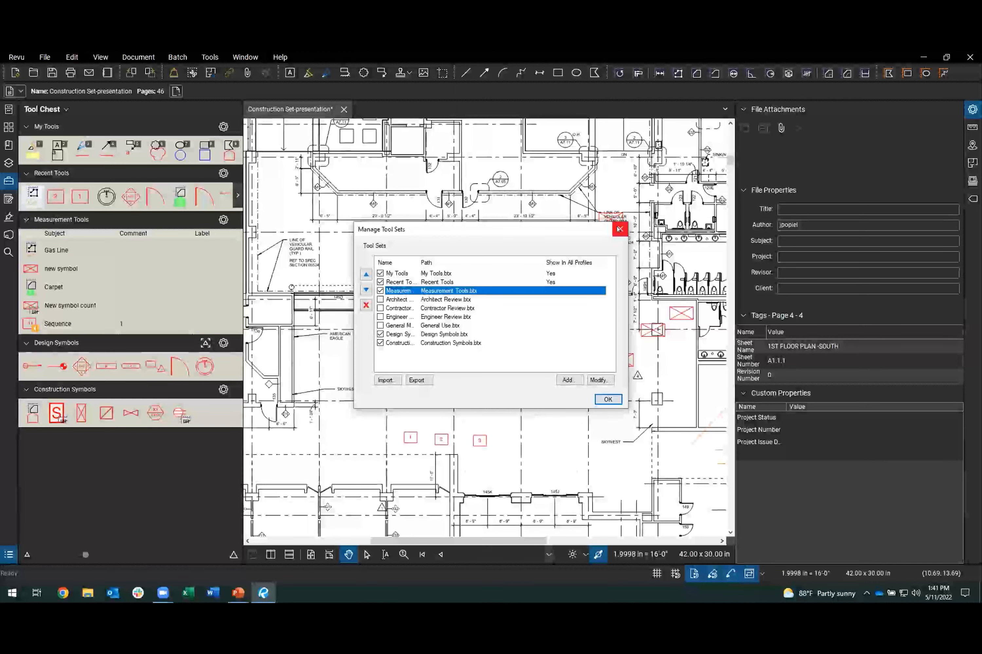
left_click(619, 229)
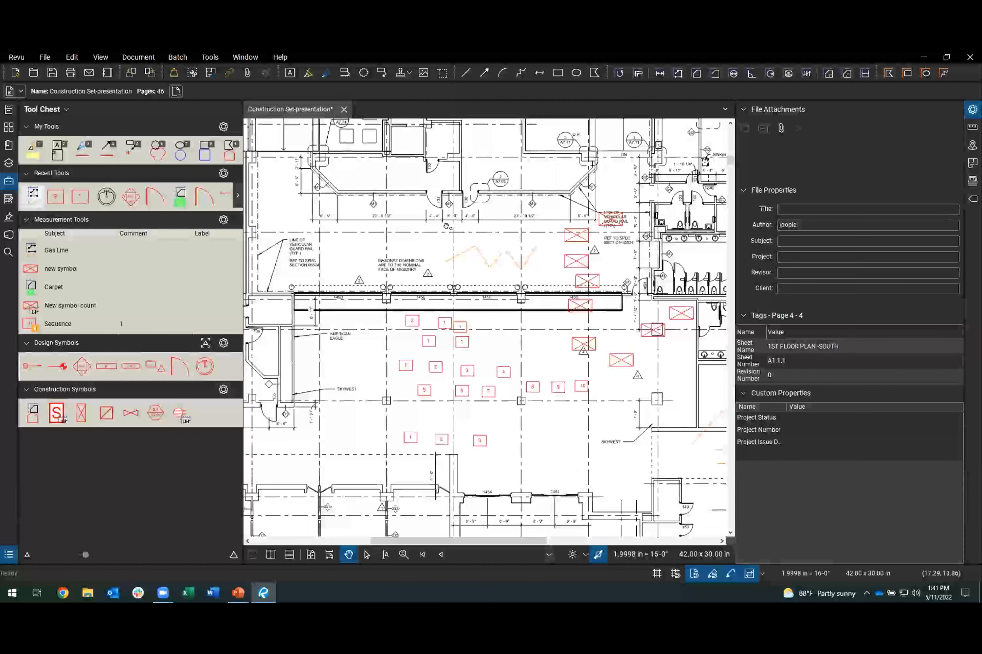
key("ctrl+shift+h")
left_click(19, 554)
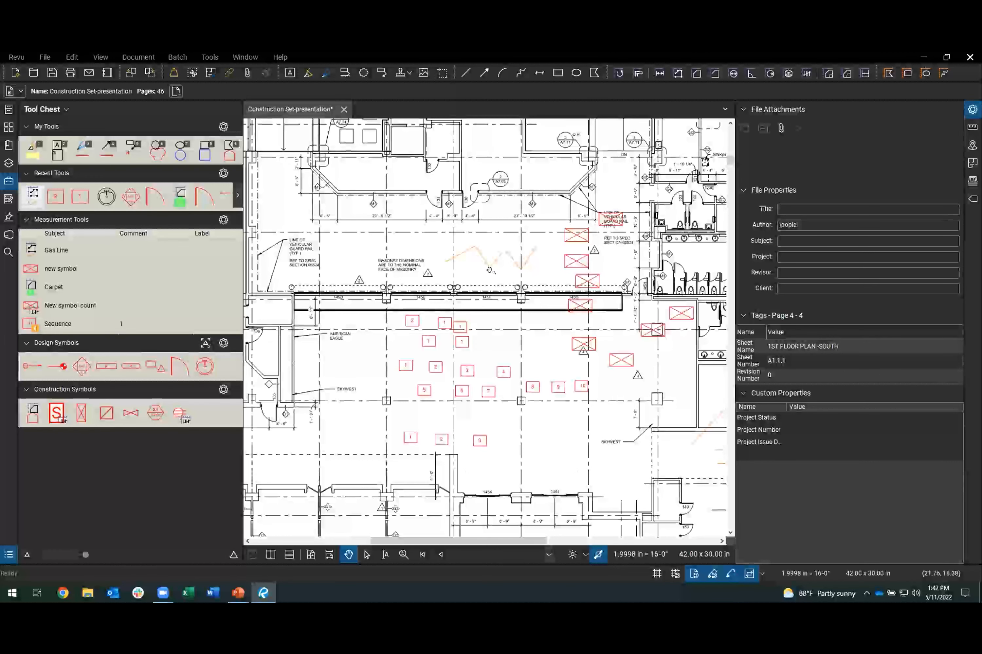
left_click(224, 220)
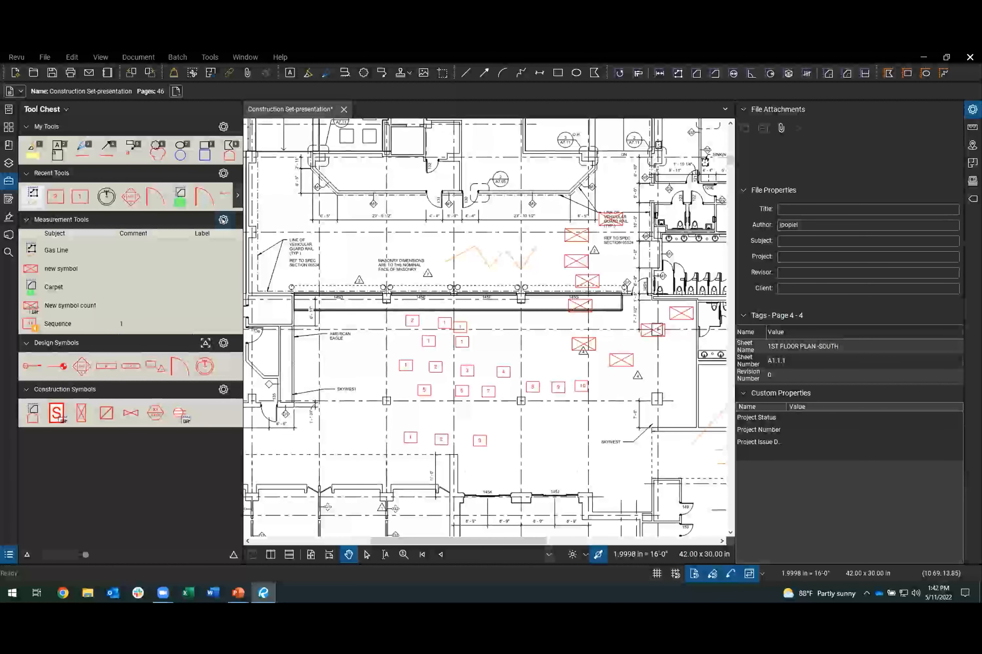
Narrow the Tool Chest and collapse the file properties area to give the drawing more width.
mouse_move(244, 444)
left_mouse_down()
mouse_move(316, 444)
mouse_move(140, 437)
mouse_move(232, 432)
left_mouse_up()
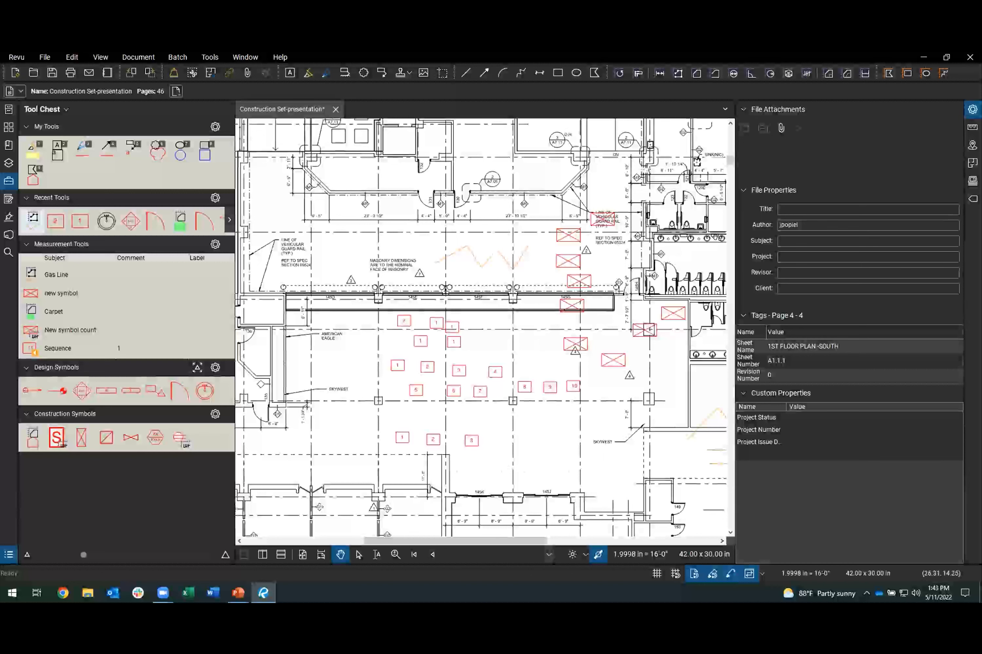
double_click(734, 231)
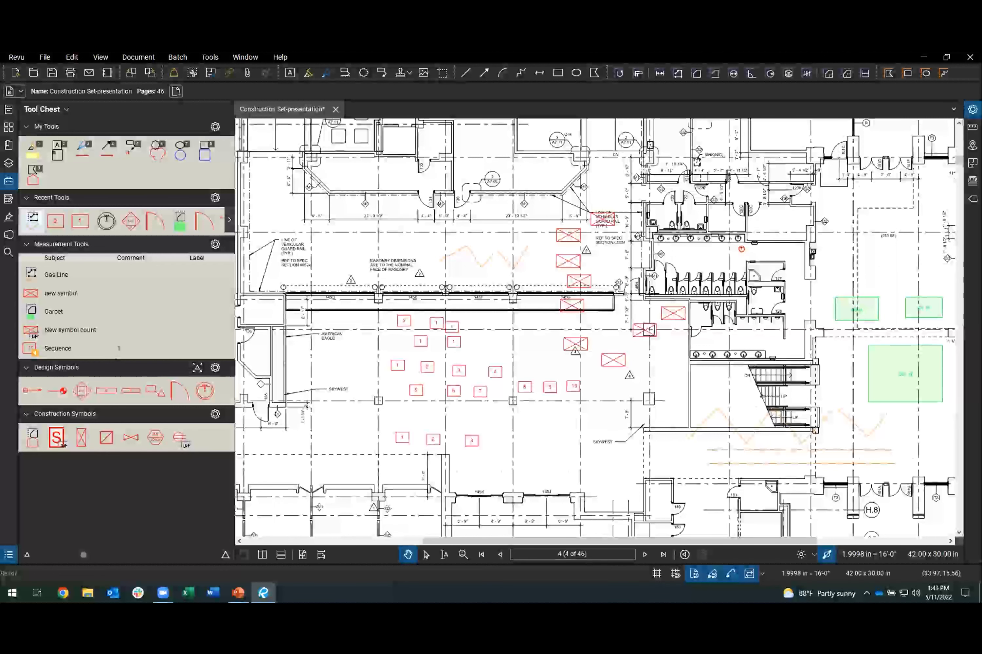
key("alt+Tab")
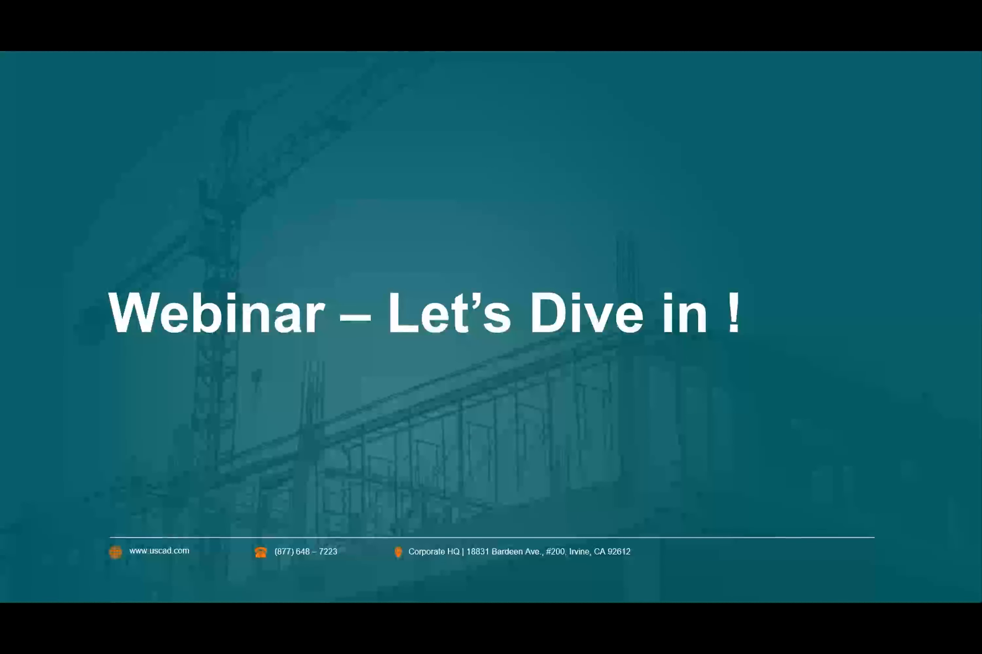
left_click(444, 400)
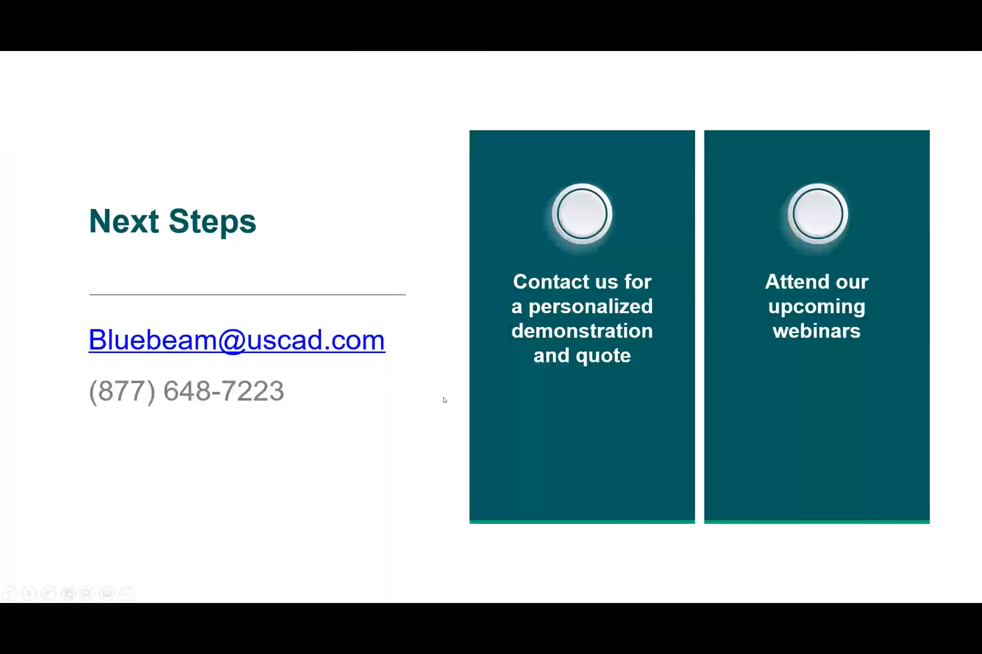